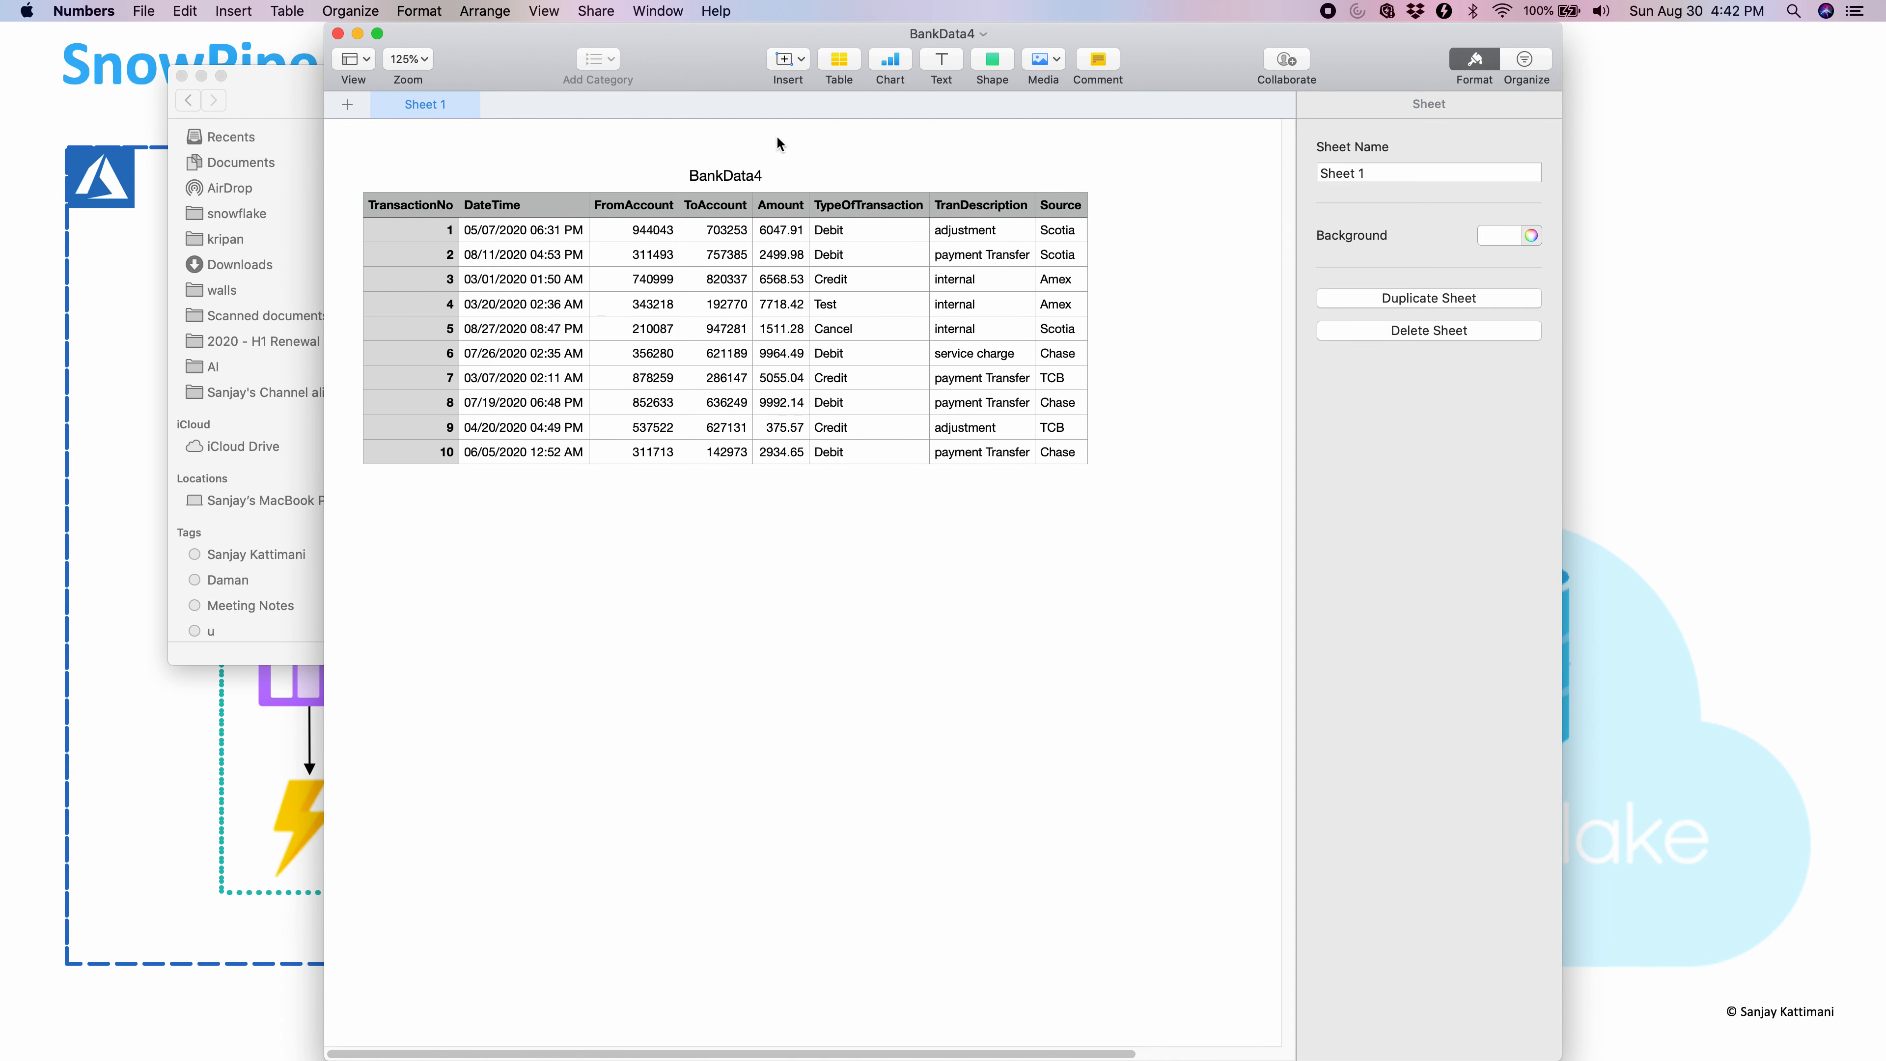
# Close the BankData4 spreadsheet, switch to the Snowflake worksheet in Chrome and run the CREATE TABLE statement for FINANCE.STAGE.BANK_TRANSACTIONS.
pyautogui.press('cmd+q')
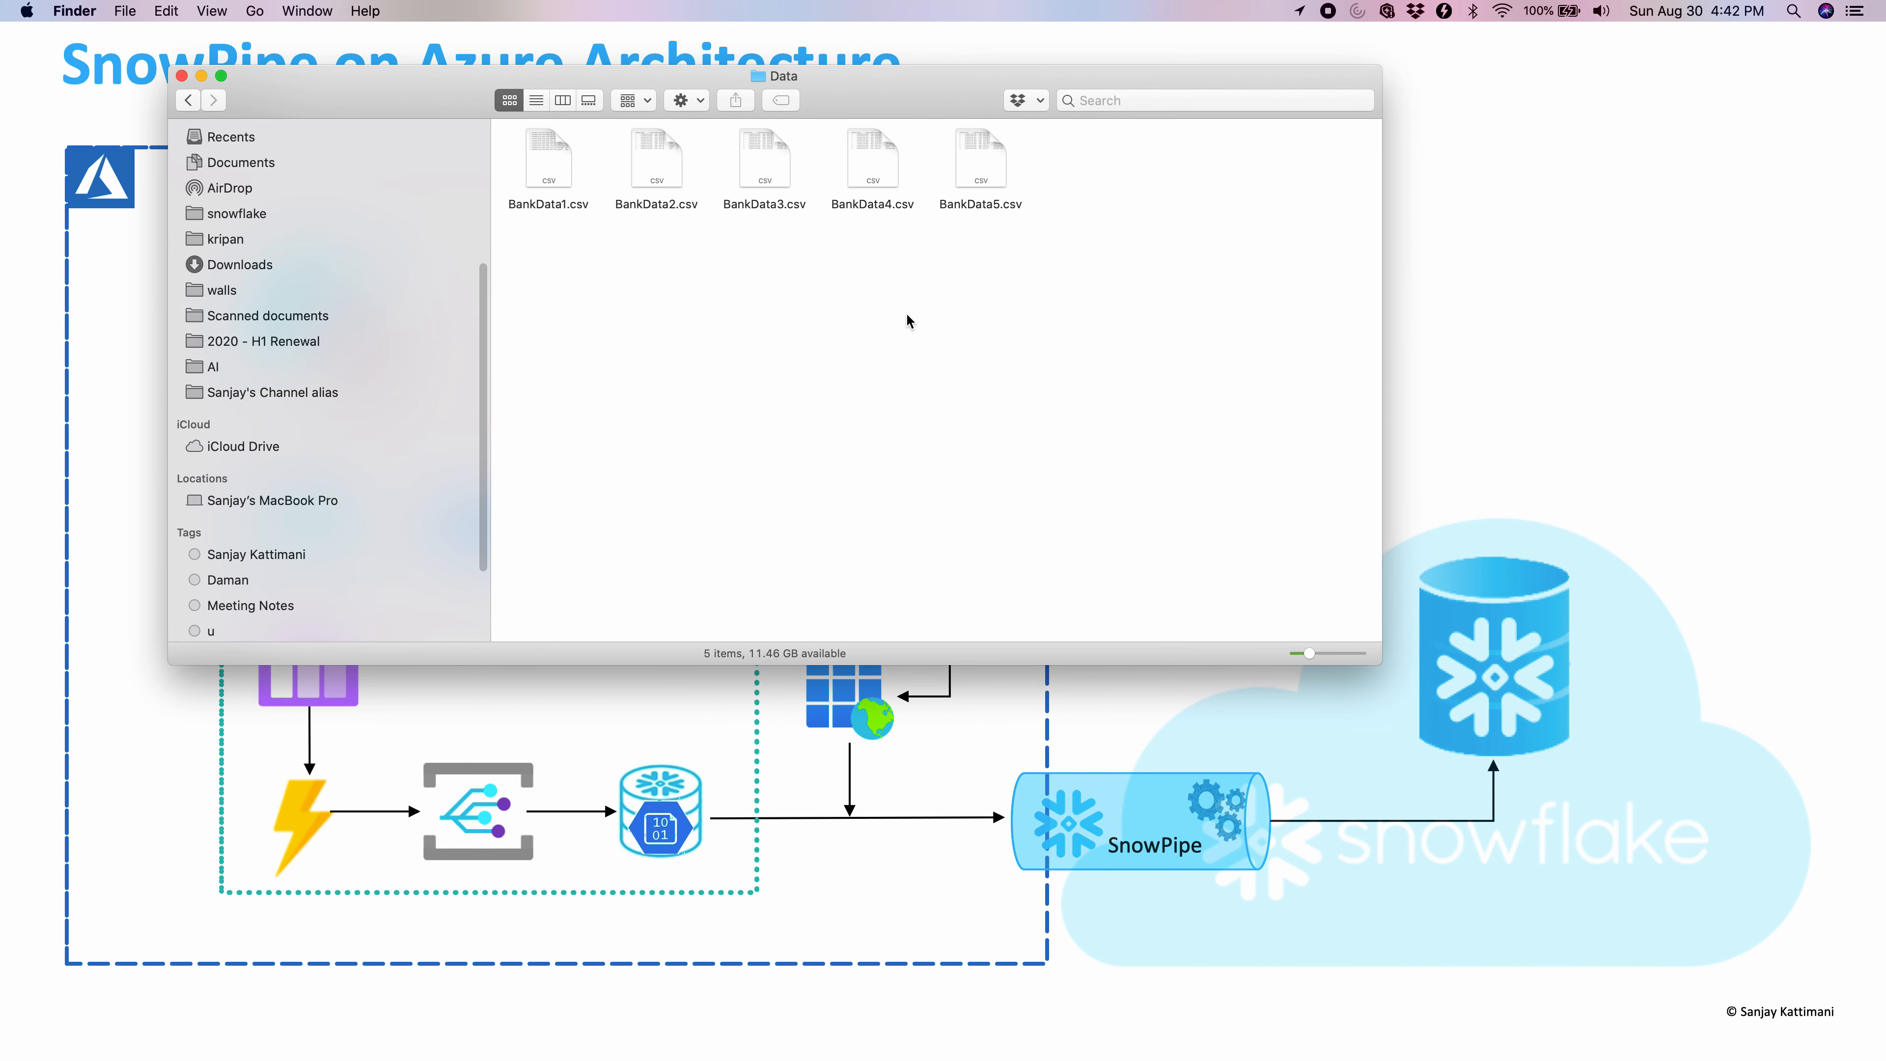
pyautogui.hotkey('ctrl', 'Up')
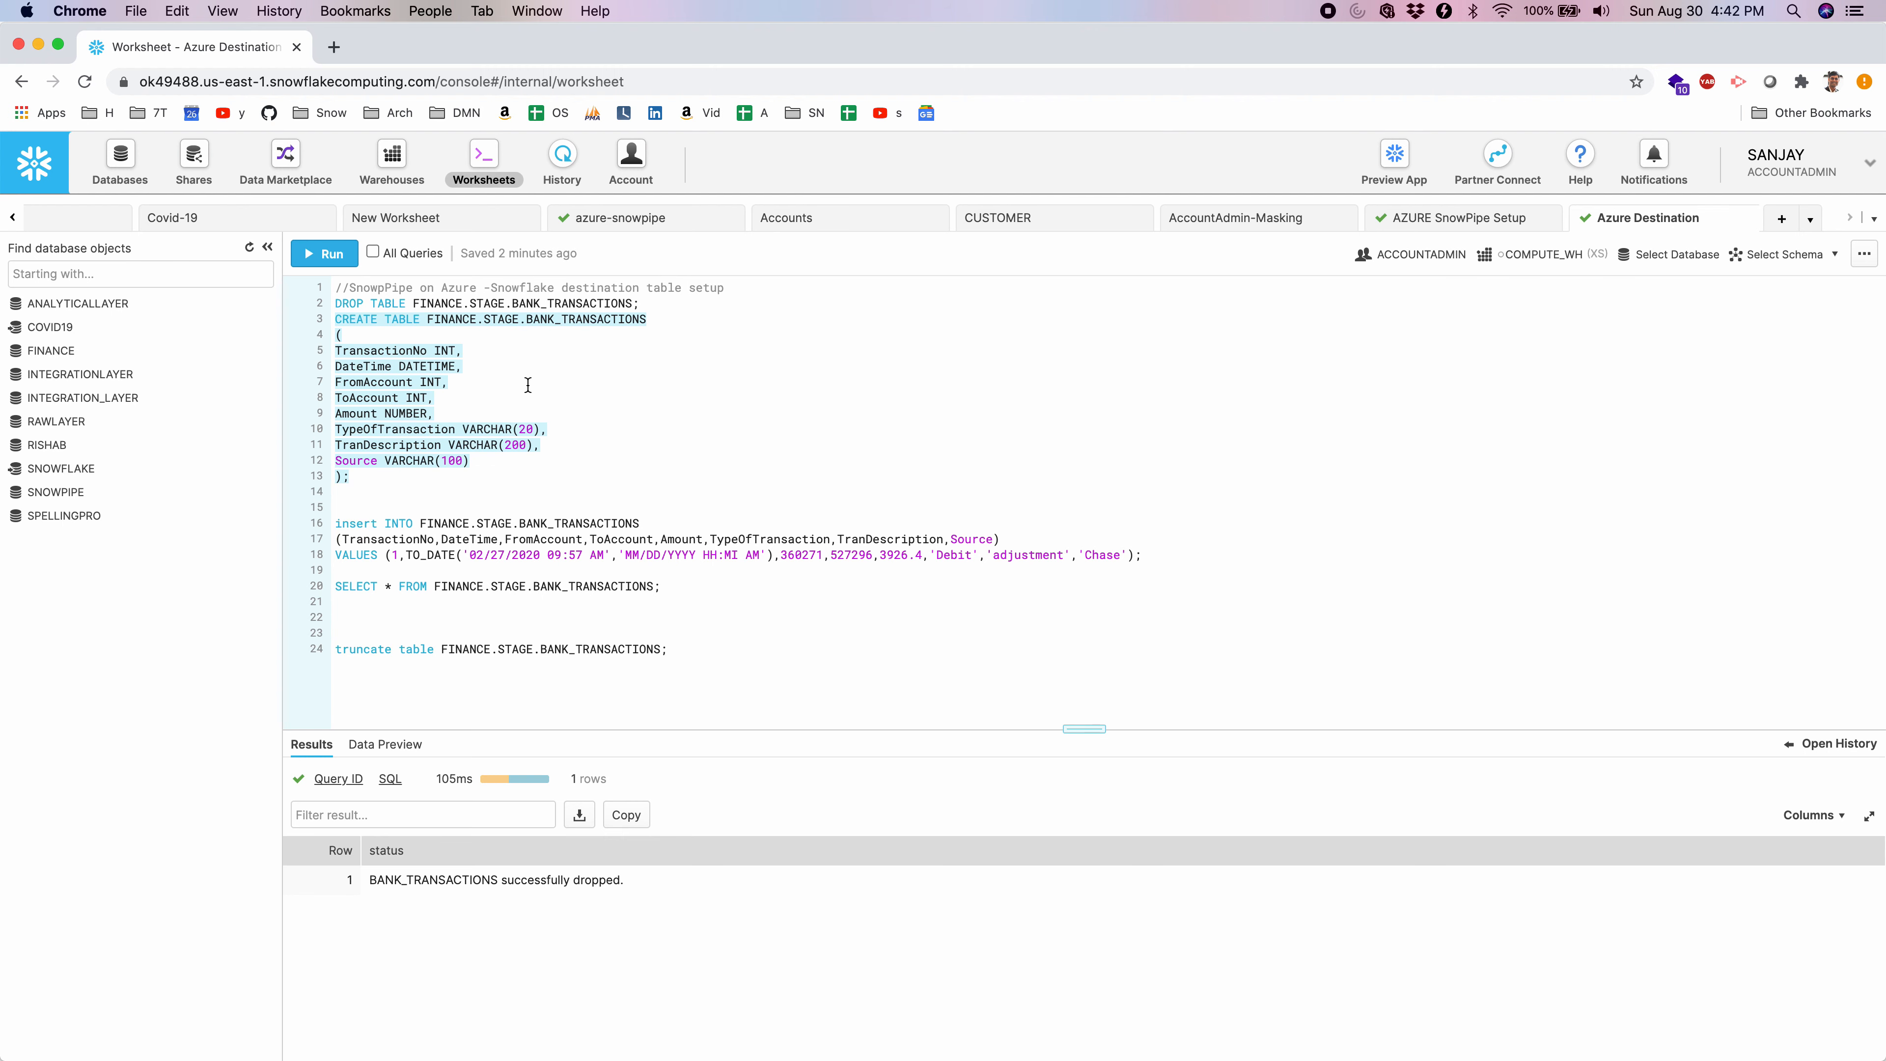
pyautogui.press('super+Return')
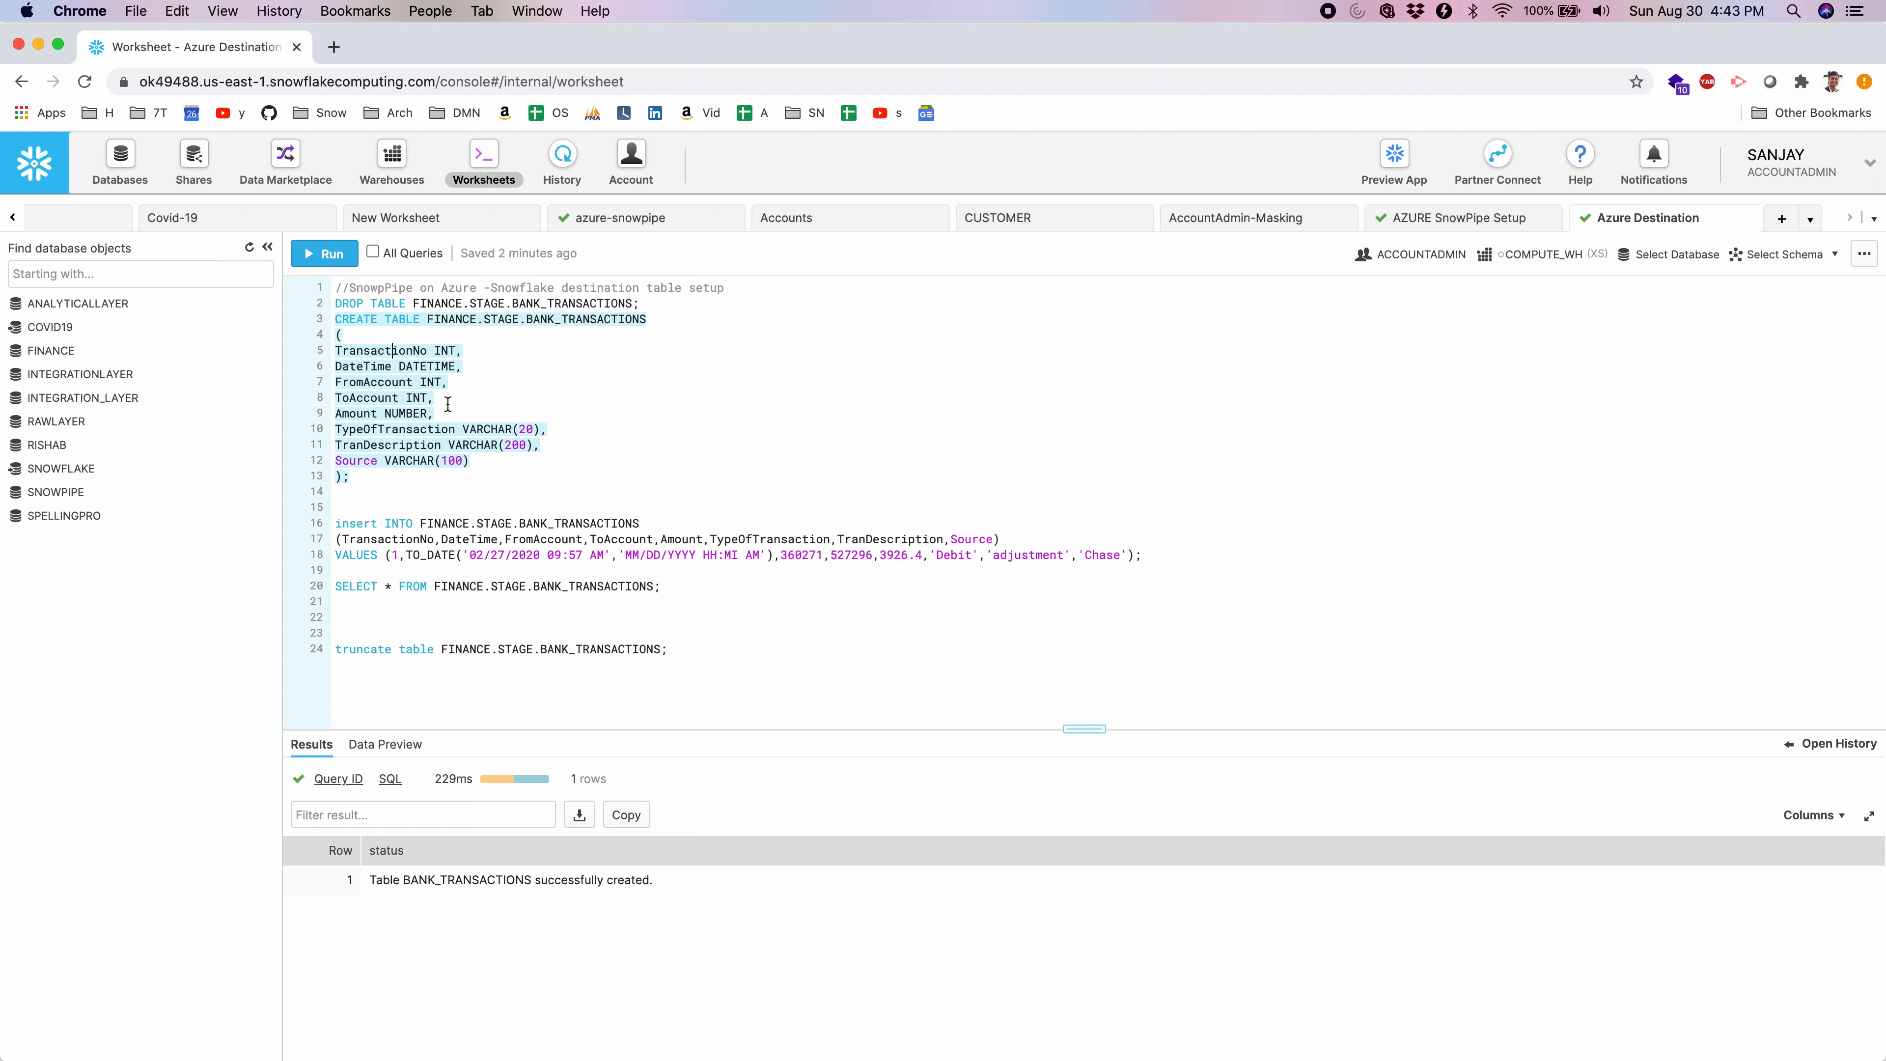
# Run the sample INSERT into FINANCE.STAGE.BANK_TRANSACTIONS and query the table with the SELECT * statement.
pyautogui.click(563, 544)
pyautogui.press('super+Return')
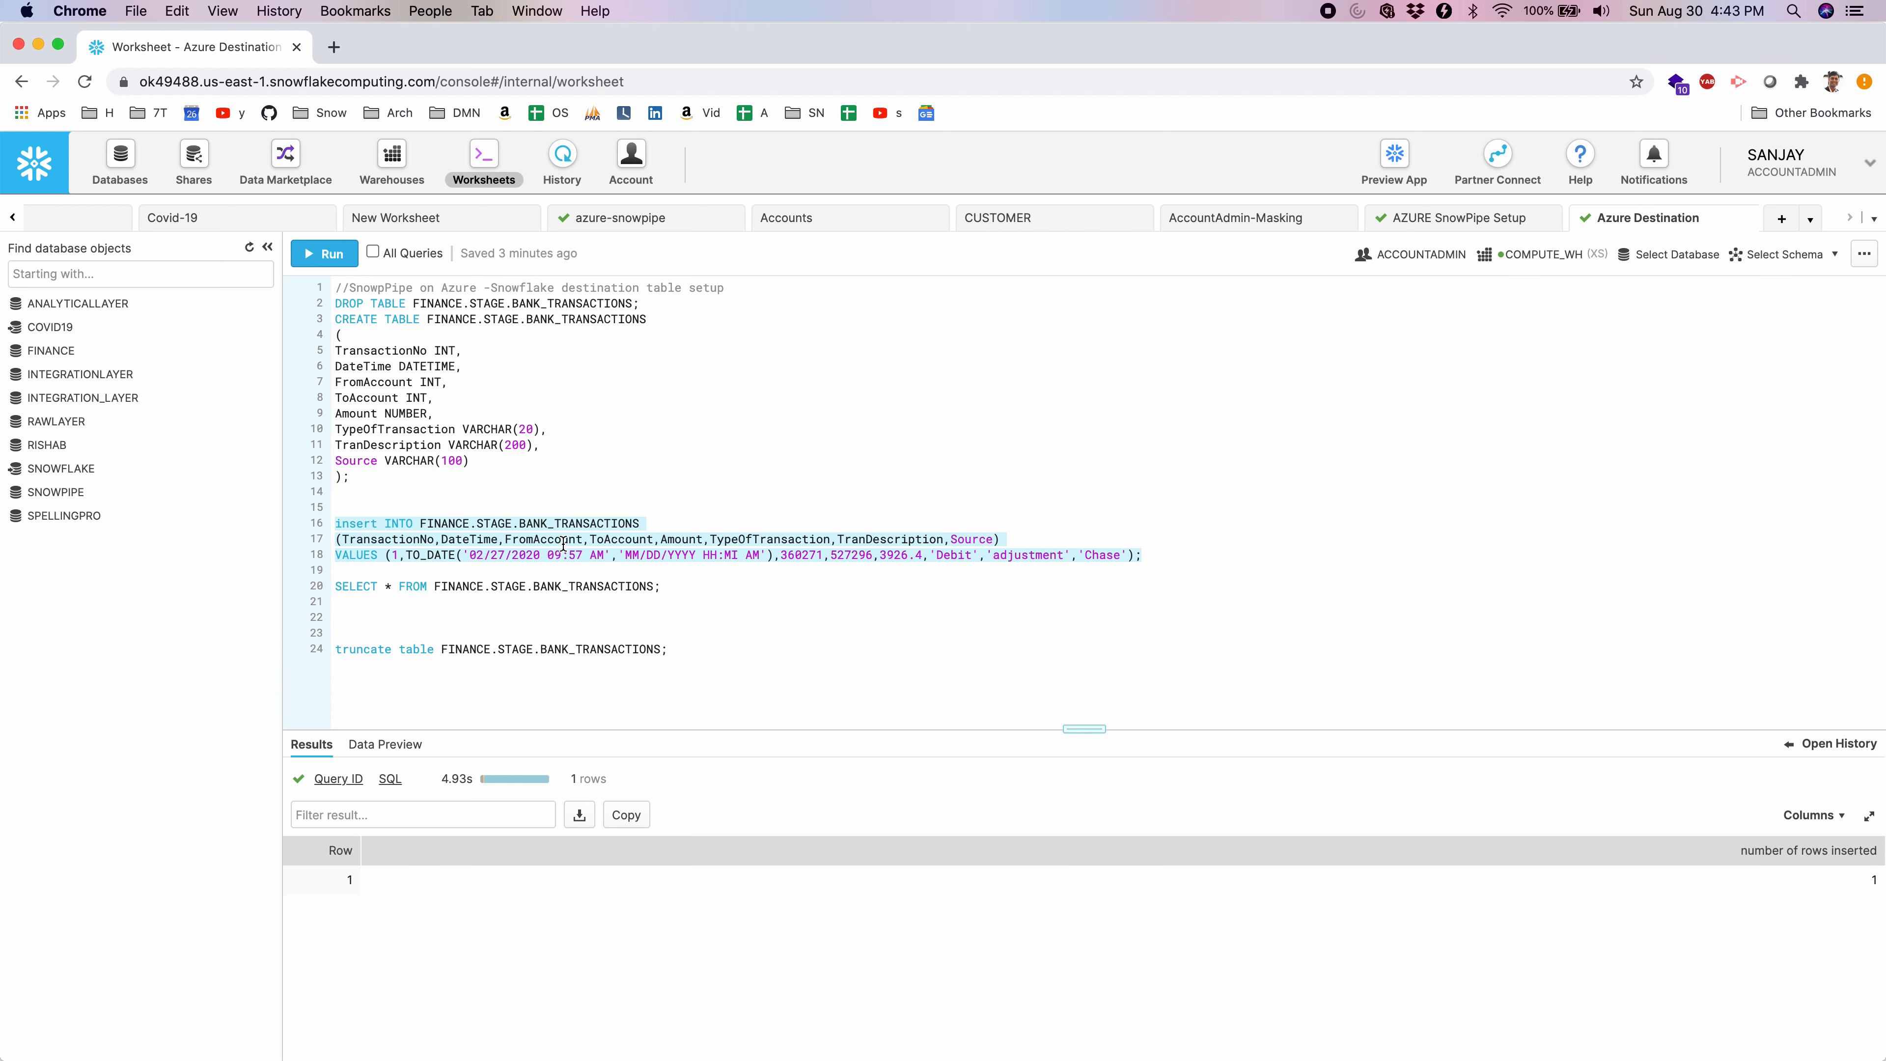
pyautogui.moveTo(405, 555); pyautogui.dragTo(771, 554)
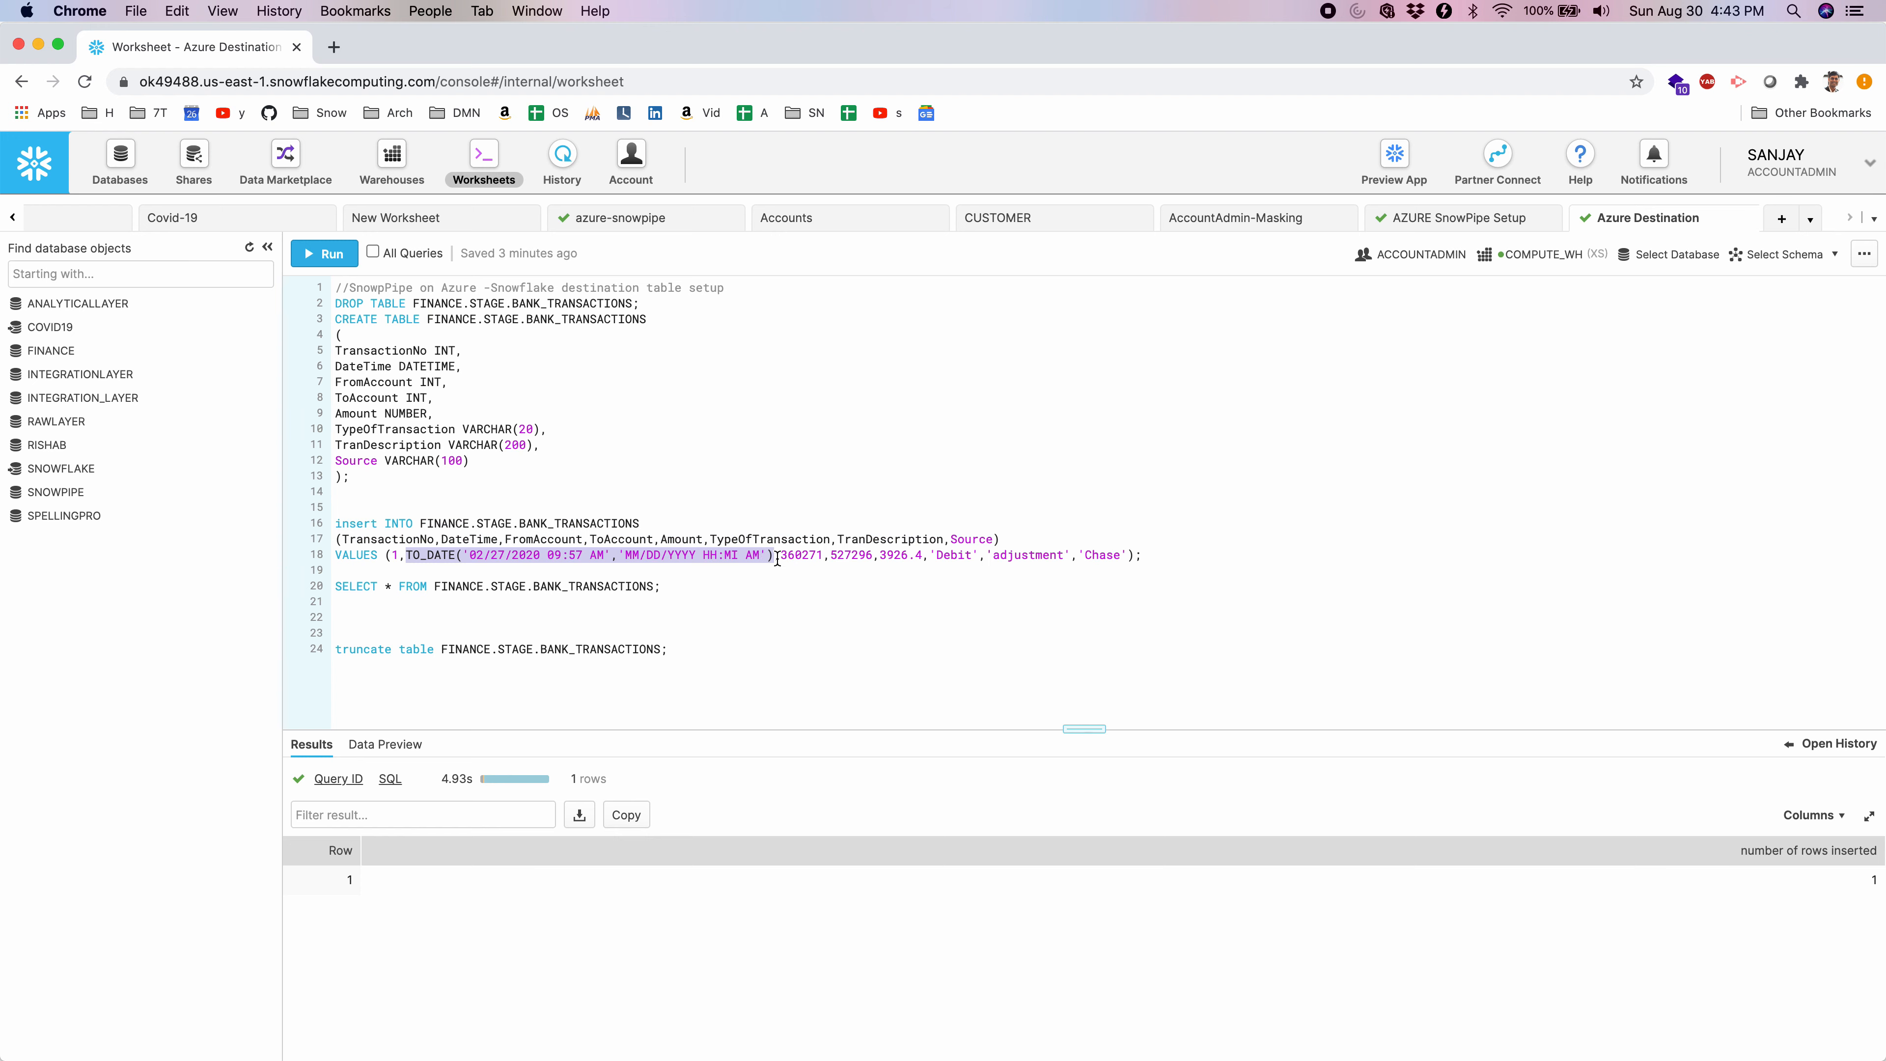
pyautogui.click(612, 587)
pyautogui.press('super+Return')
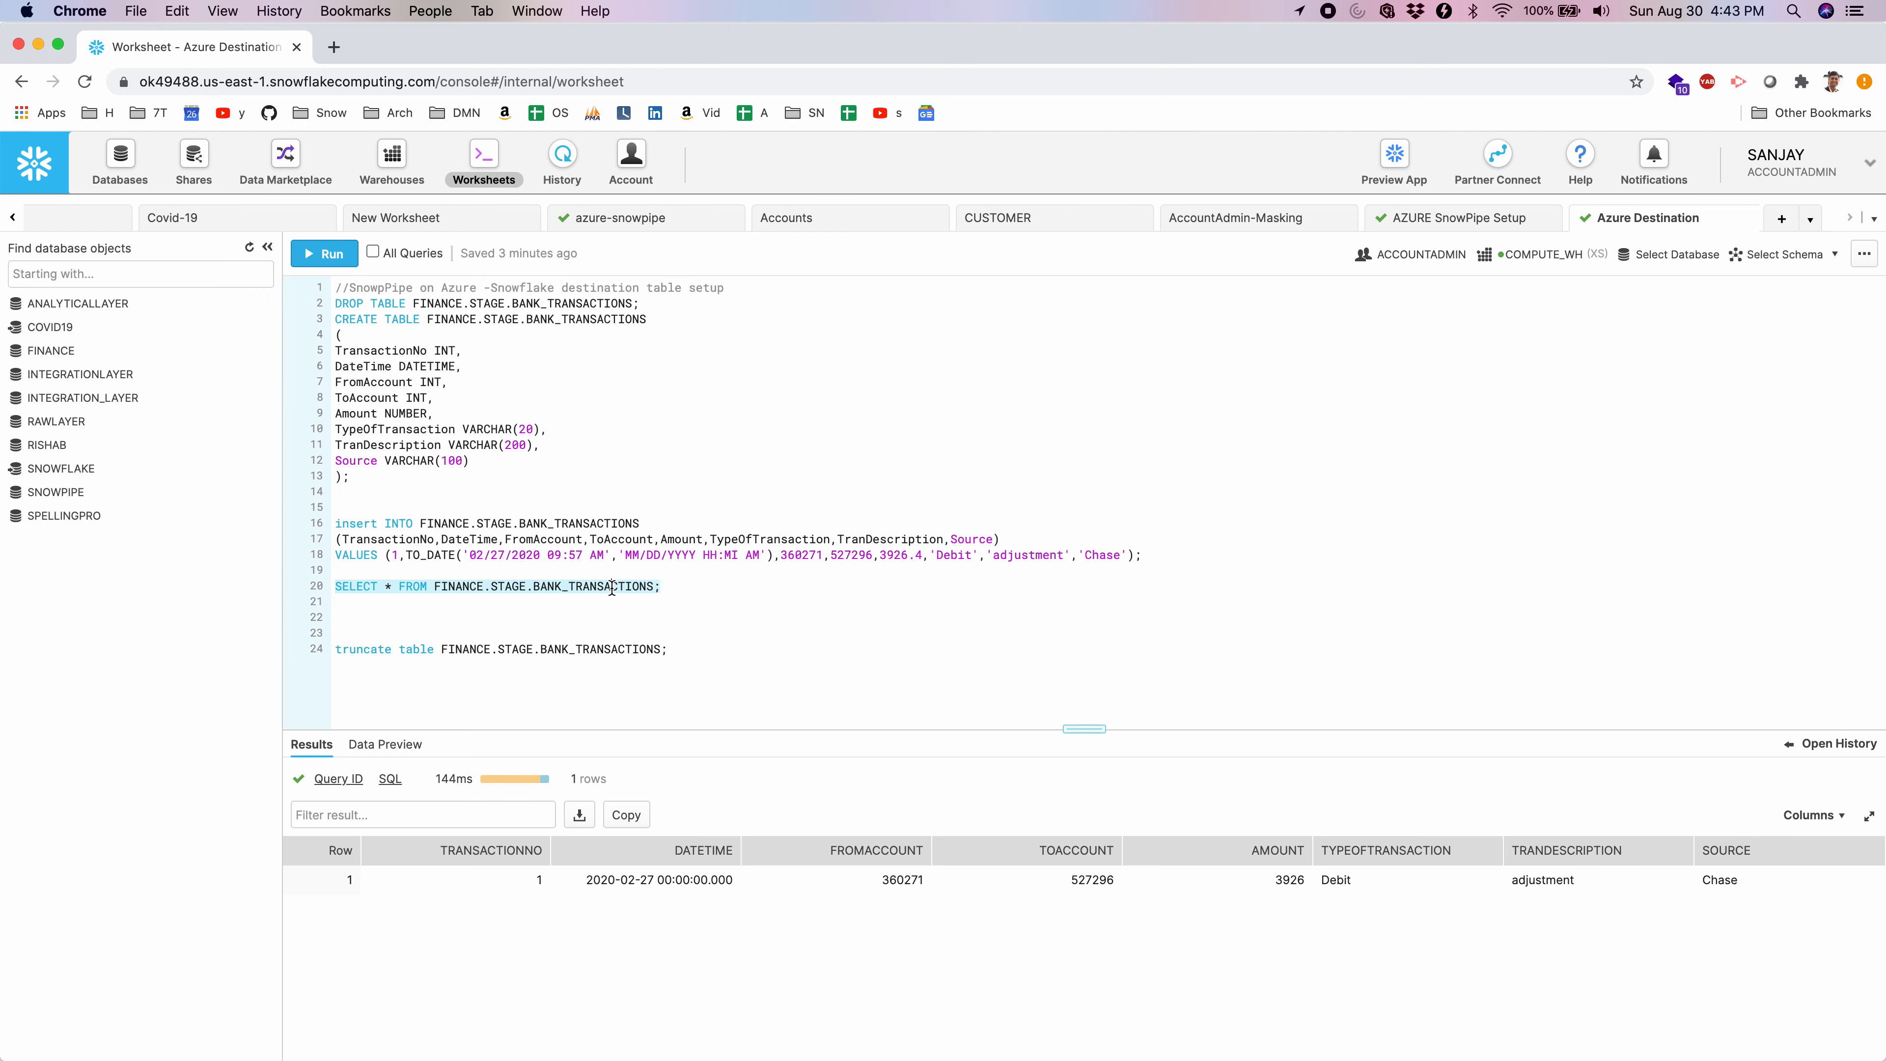
# View the SnowPipe on Azure Architecture slide and switch to the Azure portal home page in Chrome.
pyautogui.hotkey('ctrl', 'Up')
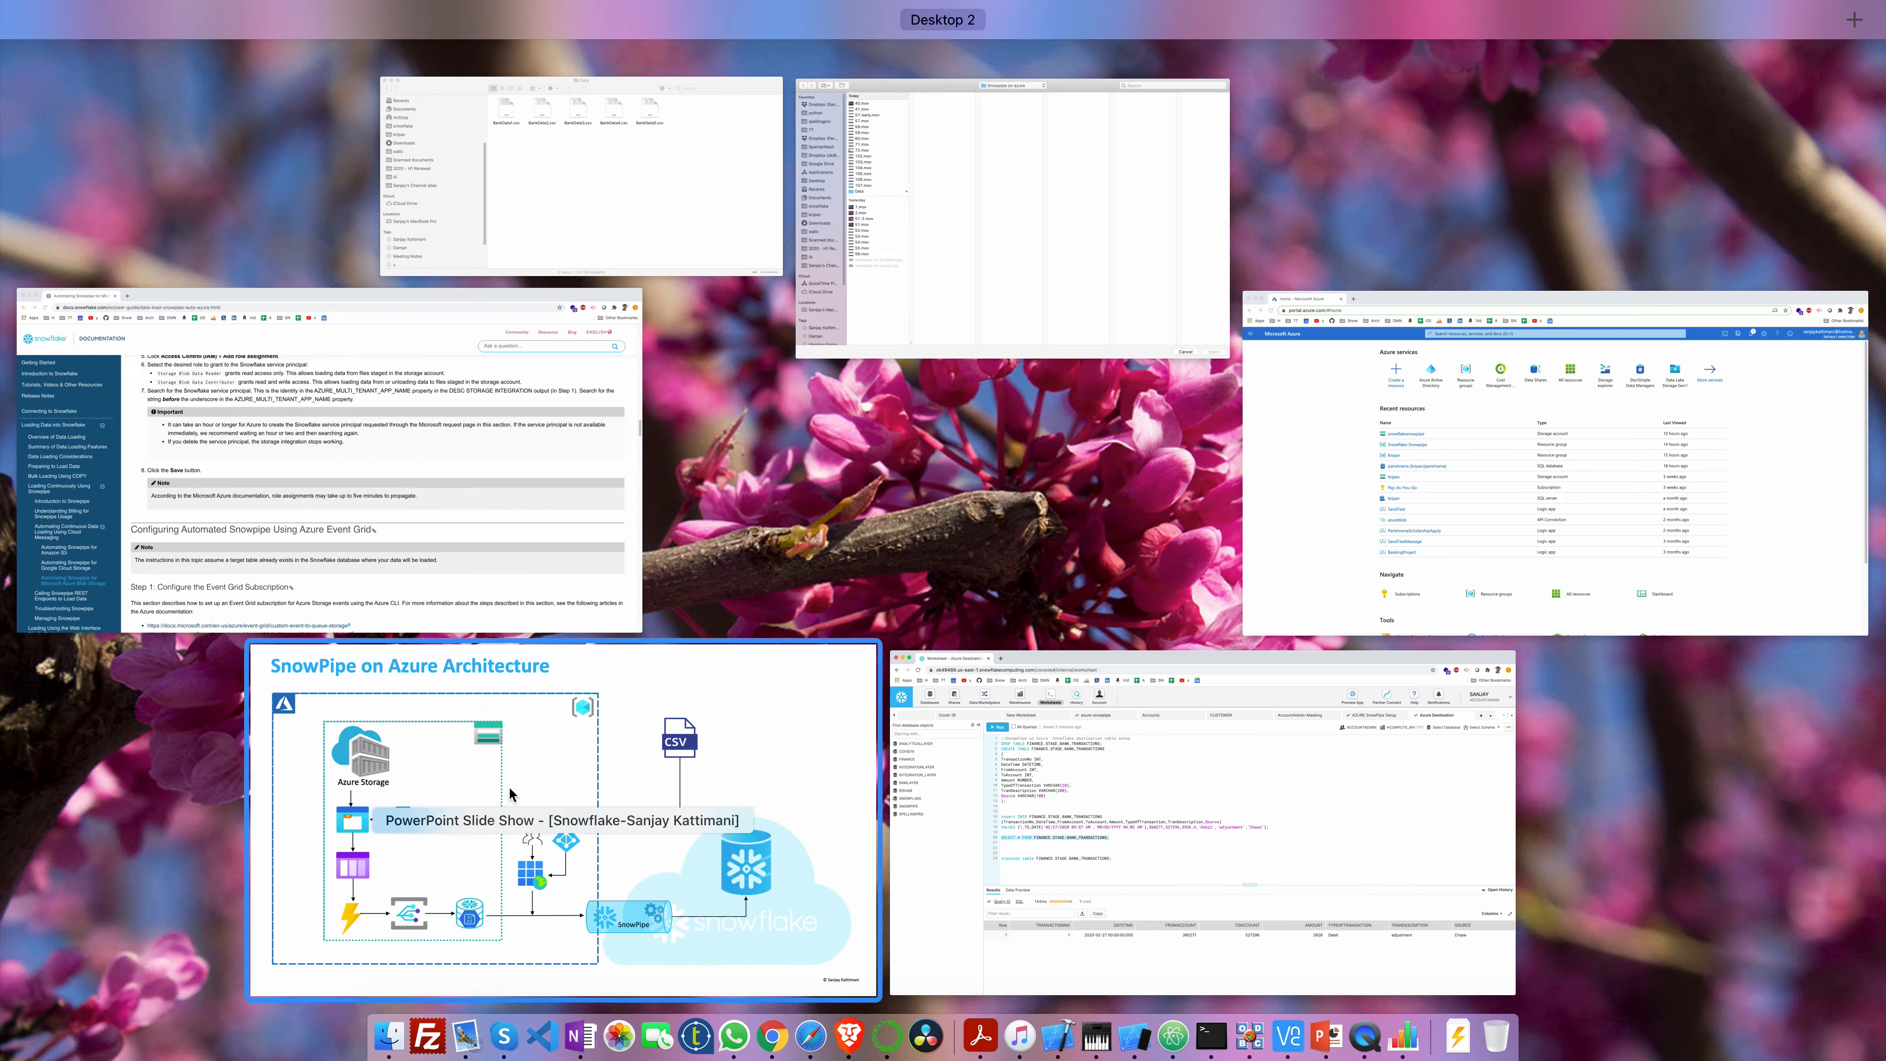
pyautogui.click(510, 790)
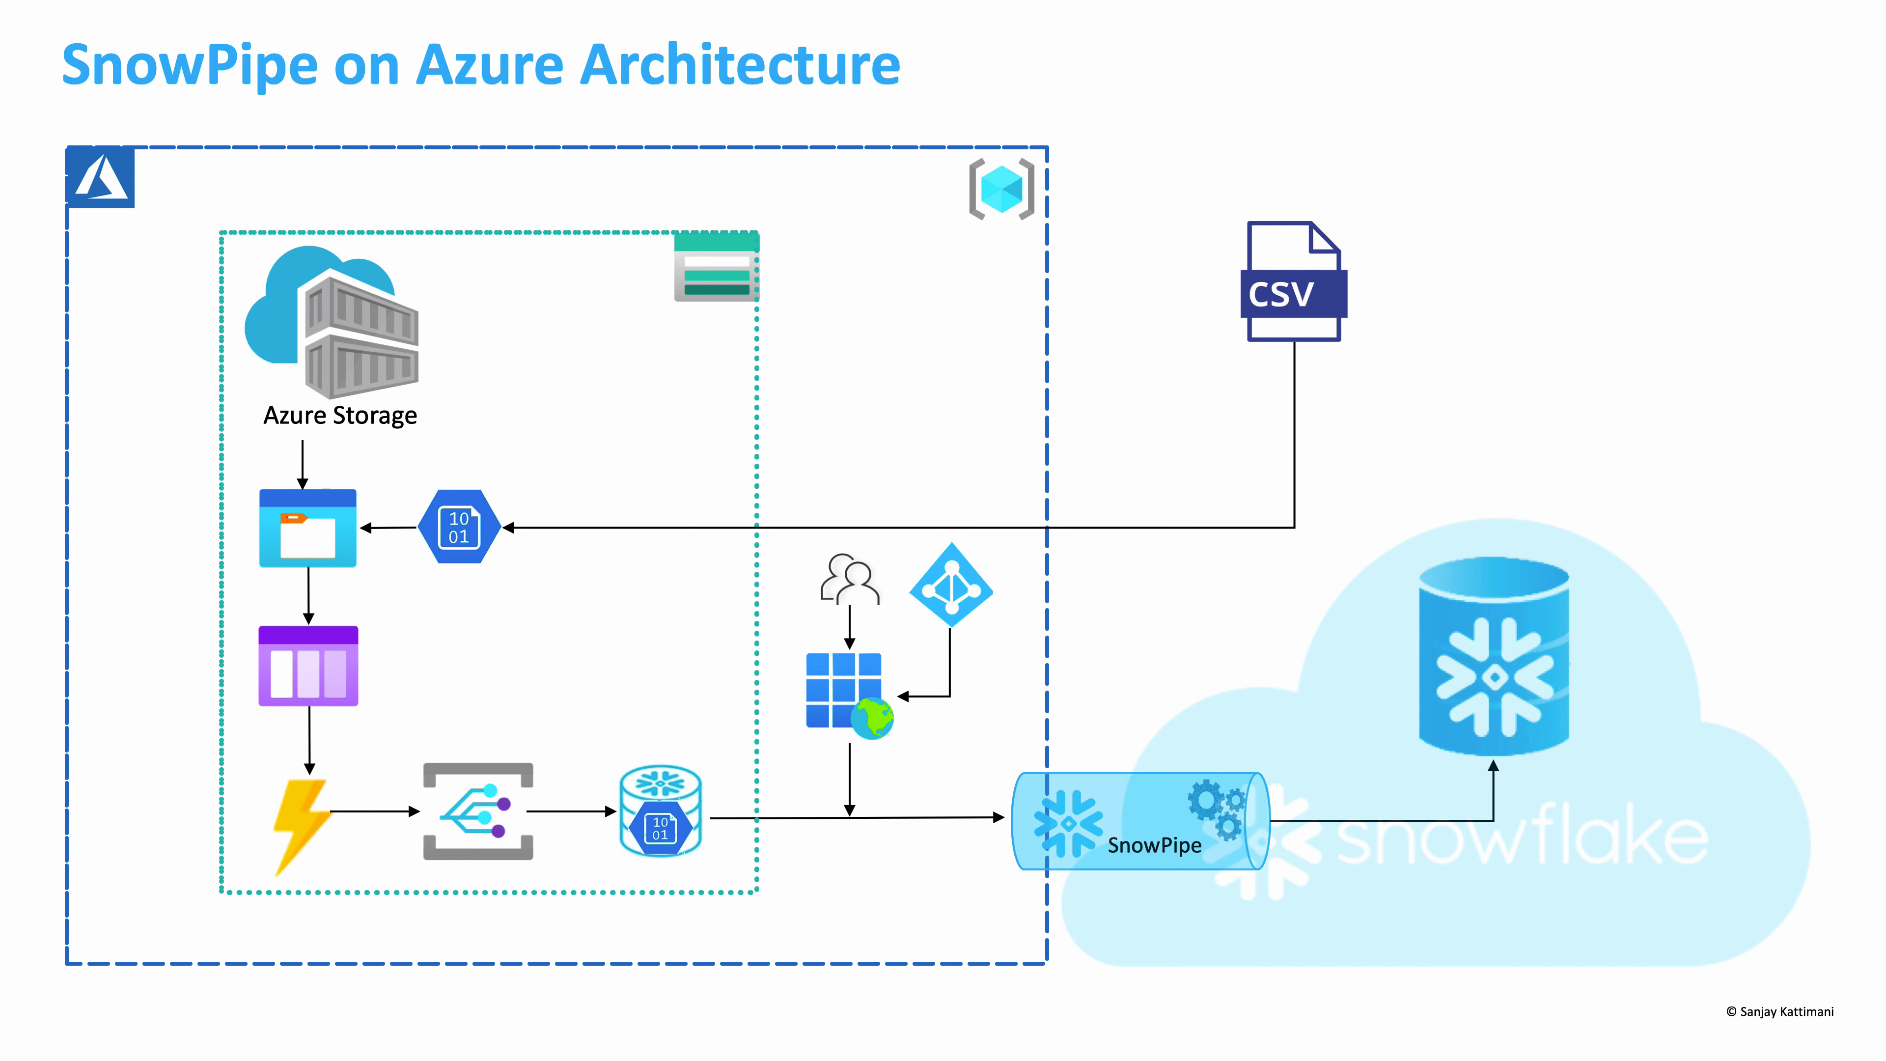
pyautogui.hotkey('ctrl', 'Up')
pyautogui.click(743, 518)
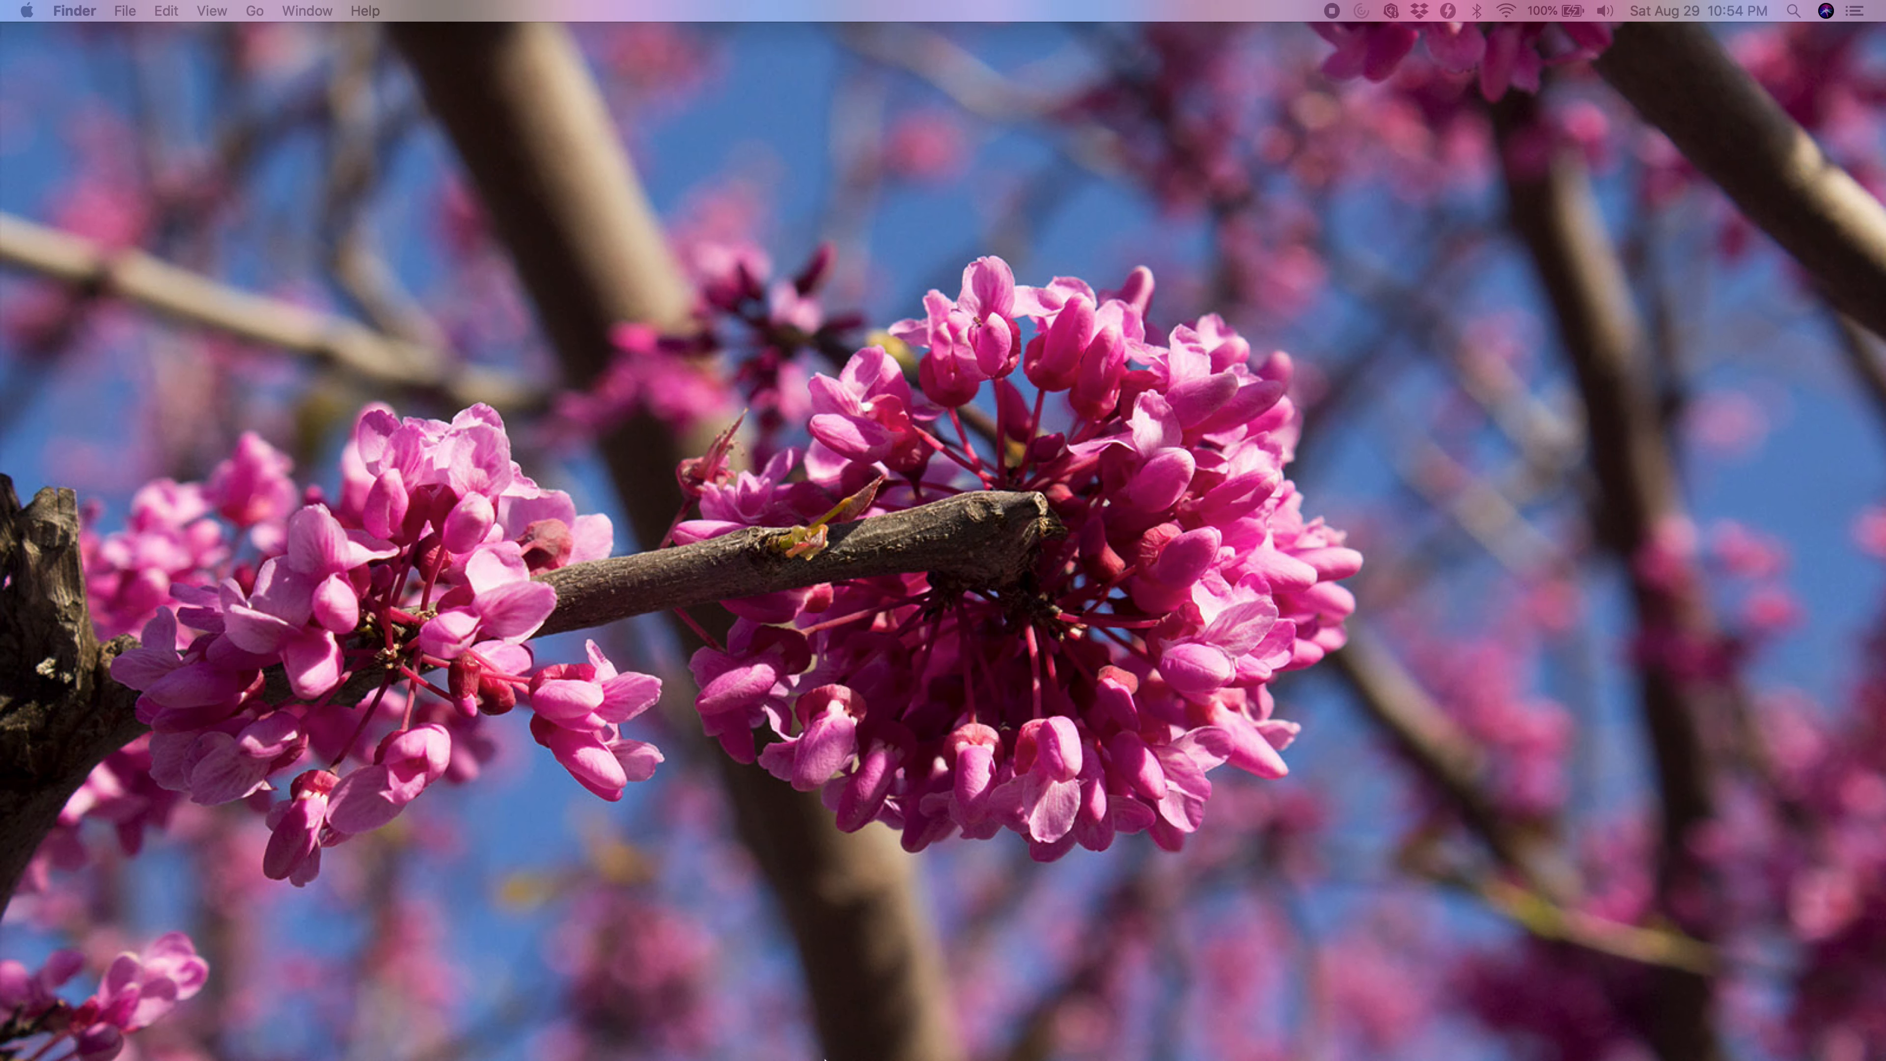
pyautogui.click(800, 1011)
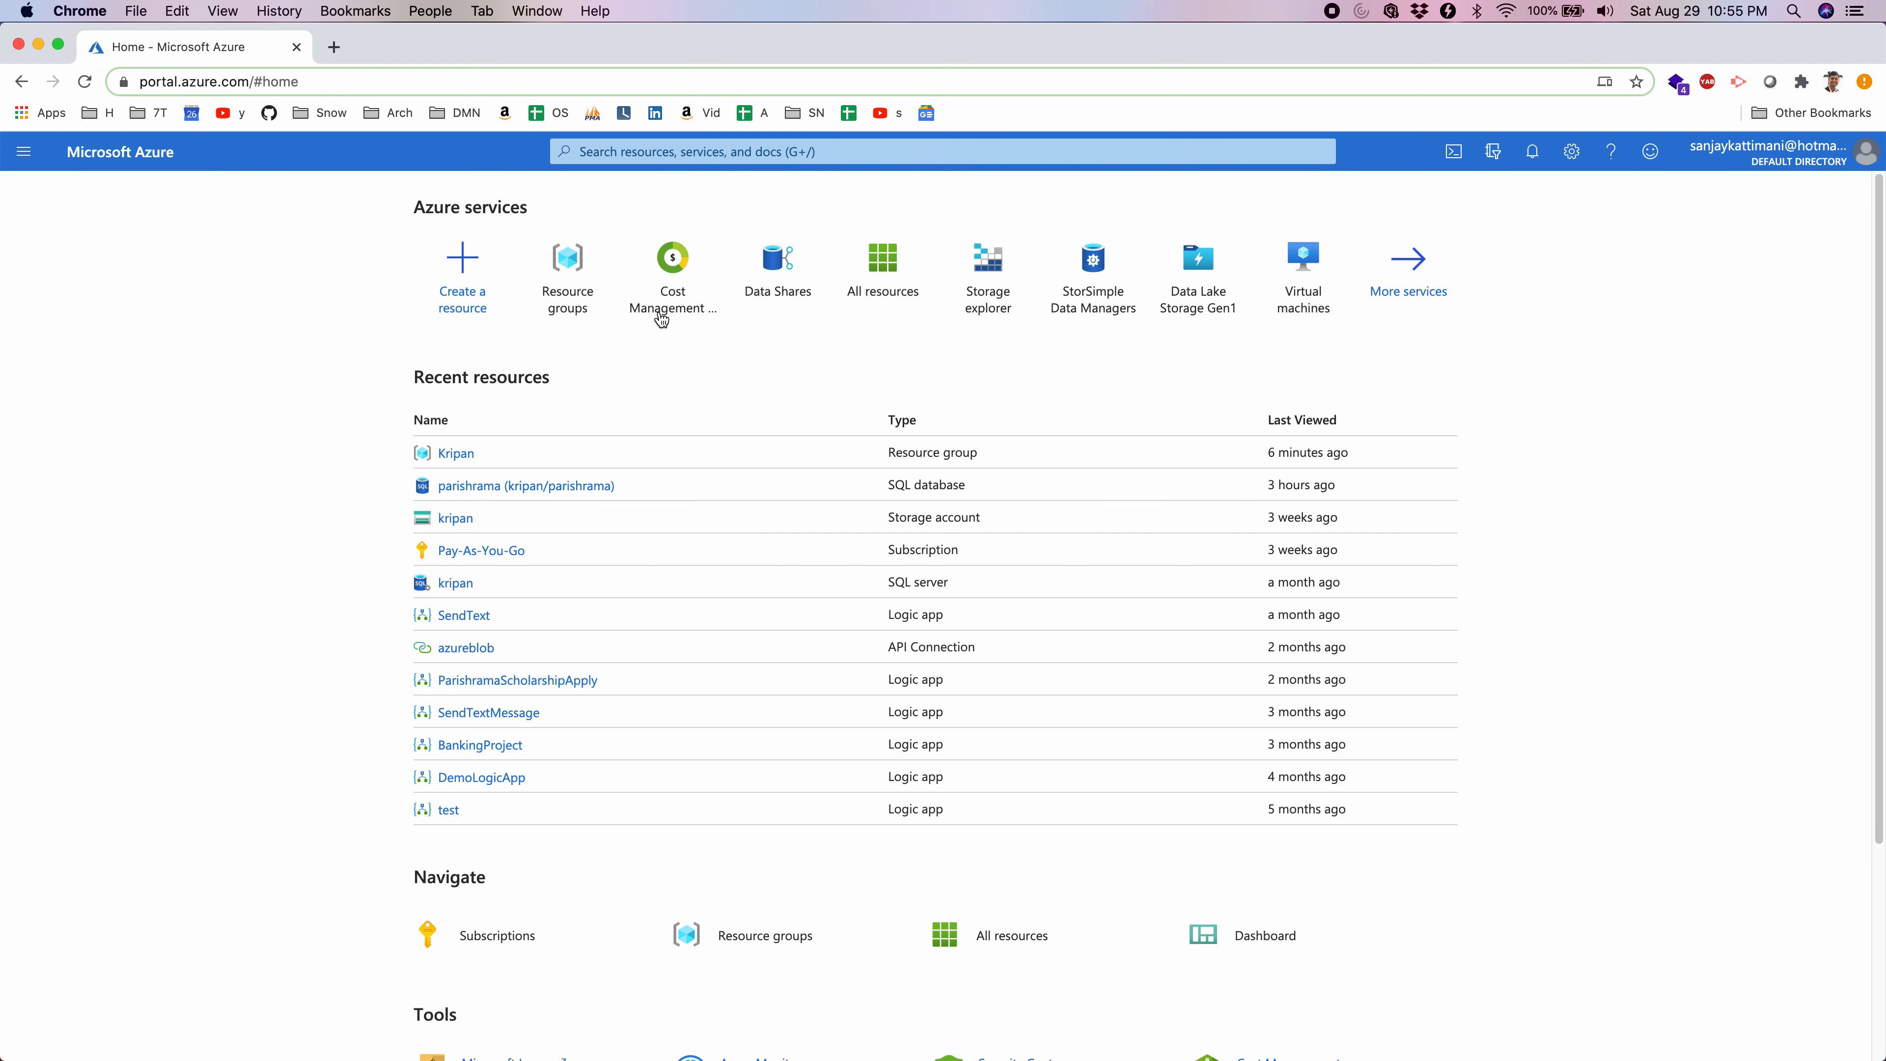
# Create a resource group named Snowflake-Snowpipe under the Pay-As-You-Go subscription in the East US region.
pyautogui.click(547, 267)
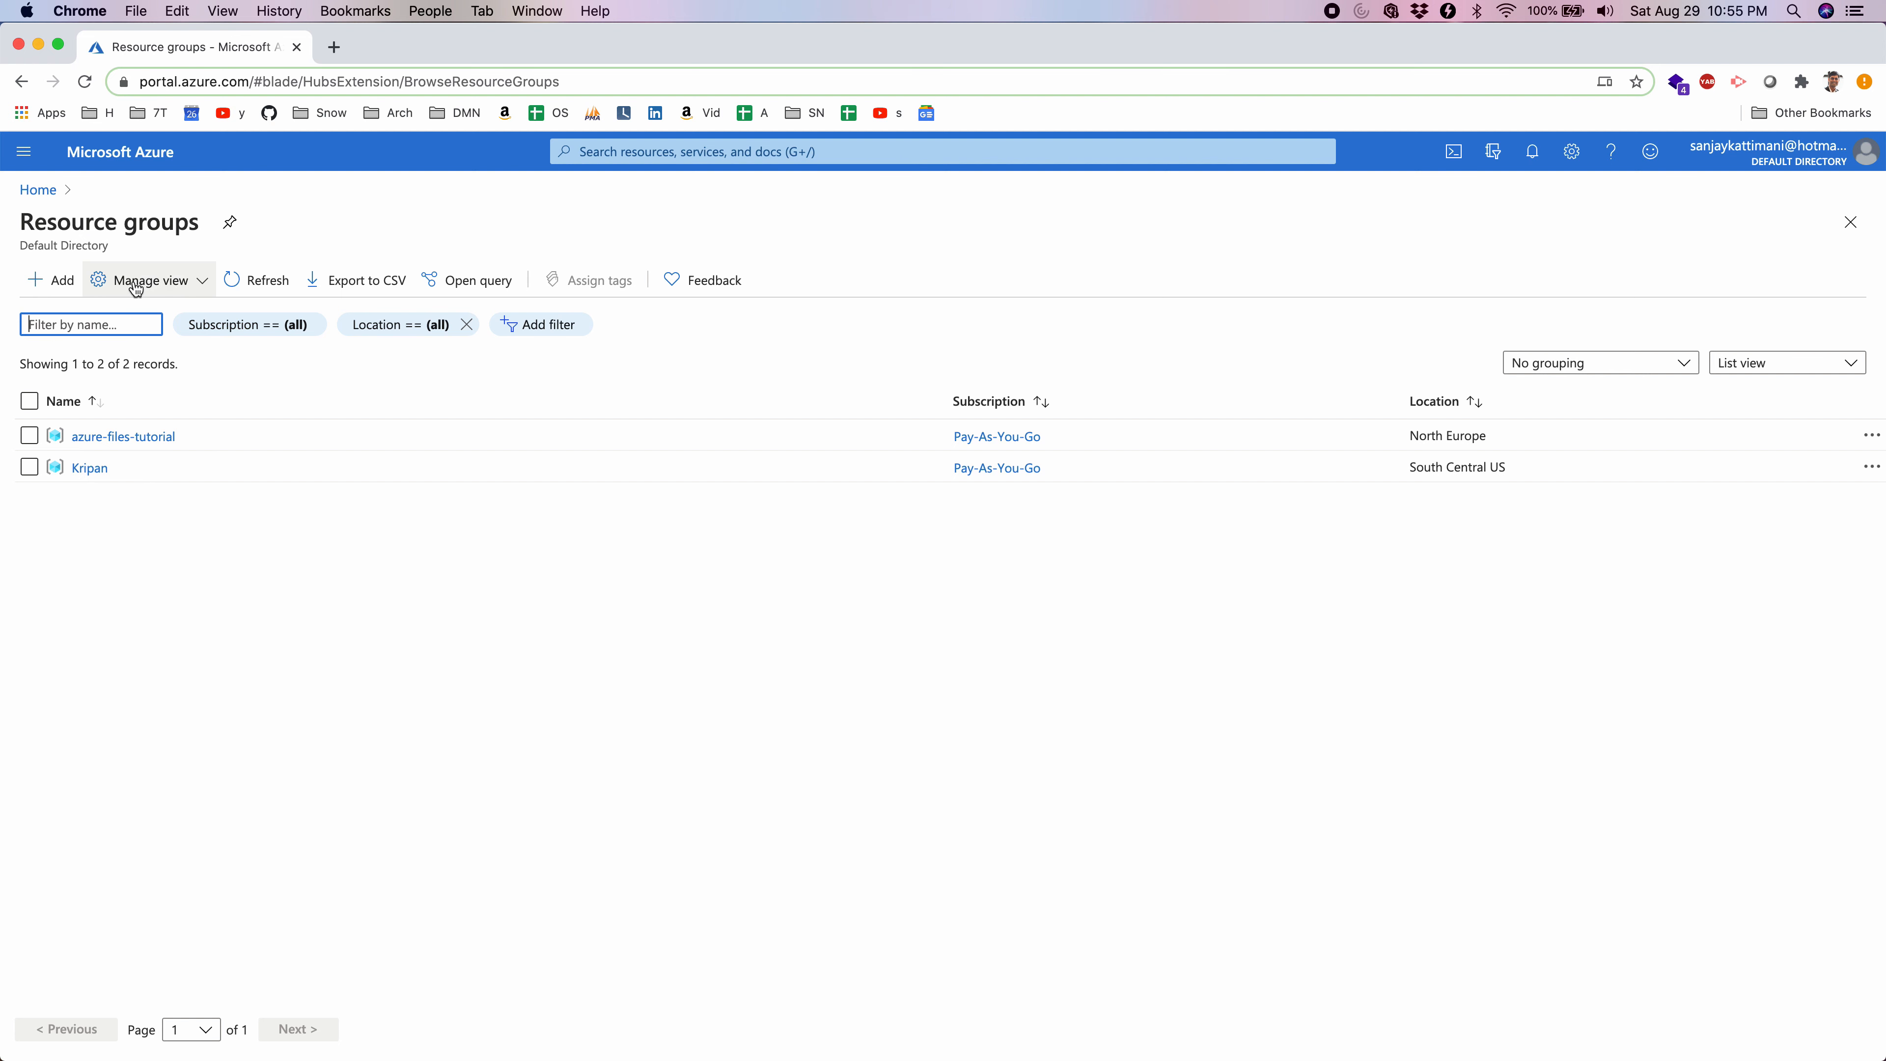
pyautogui.click(34, 285)
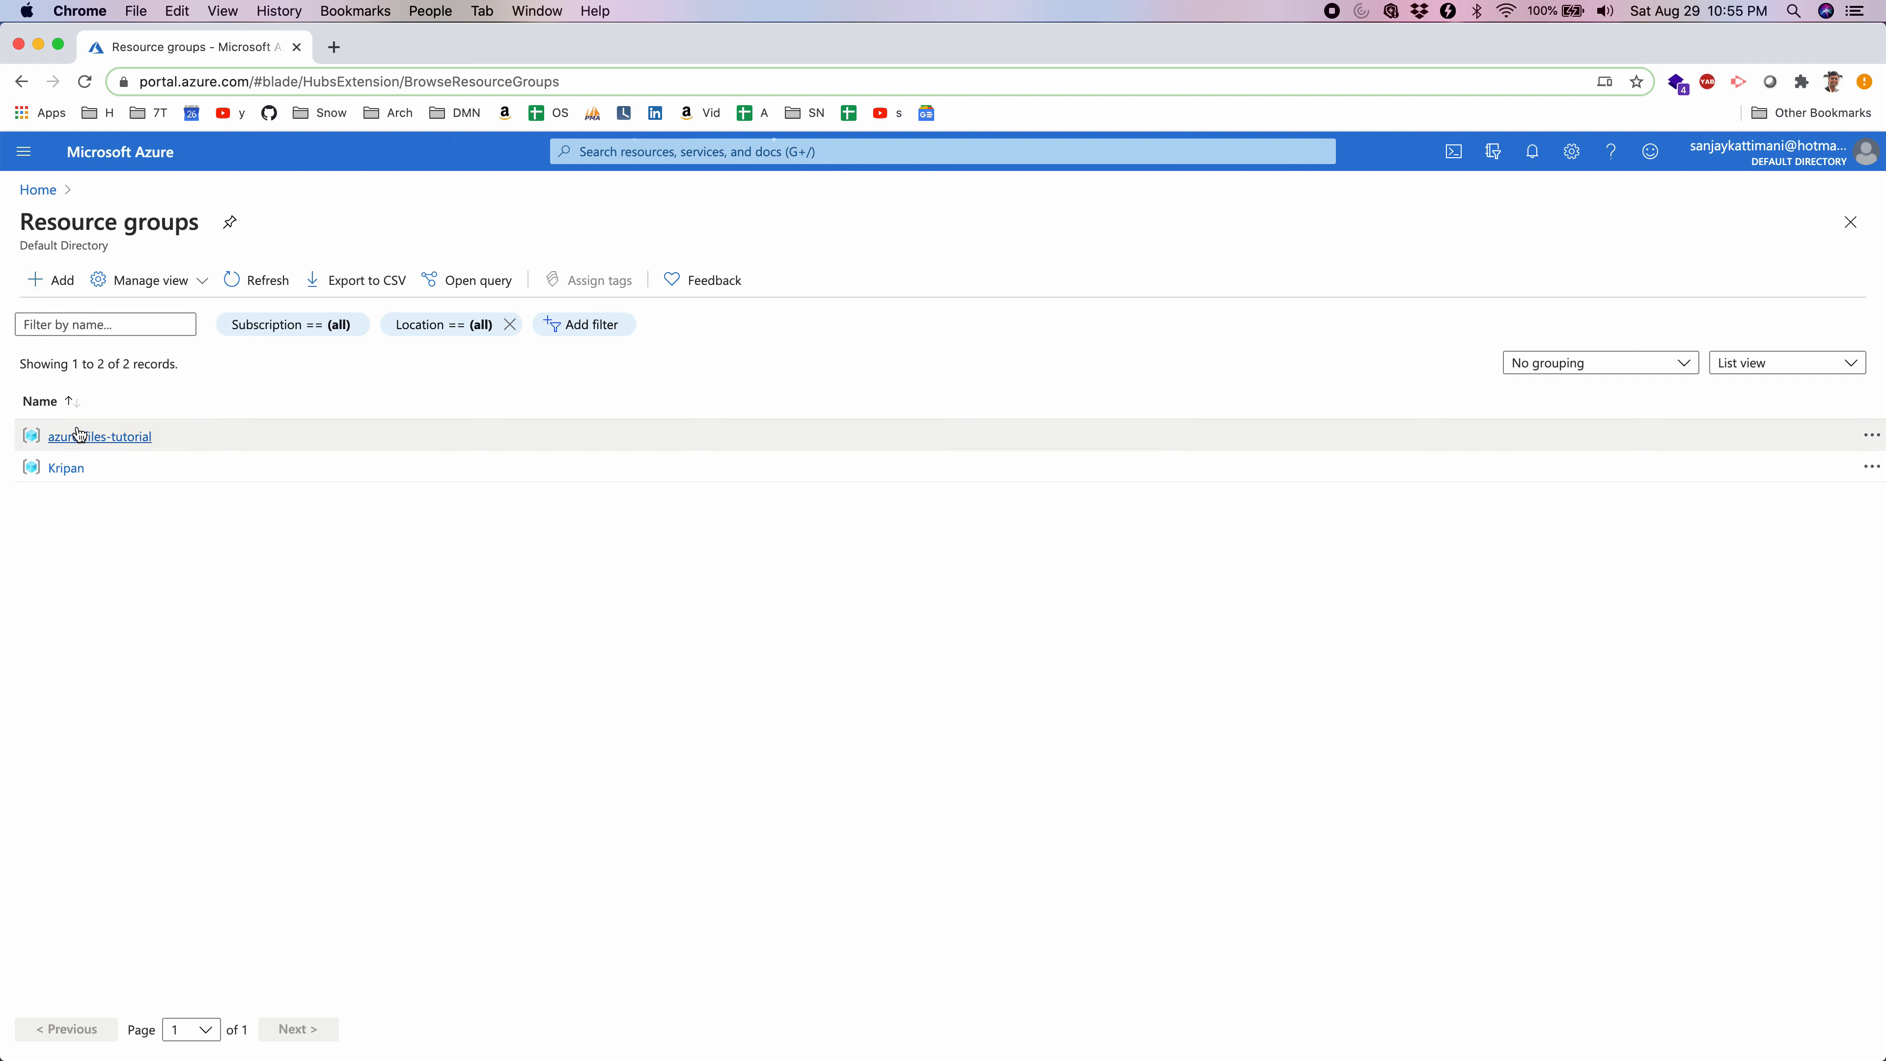
pyautogui.click(54, 281)
pyautogui.click(328, 472)
pyautogui.write('Snowflake')
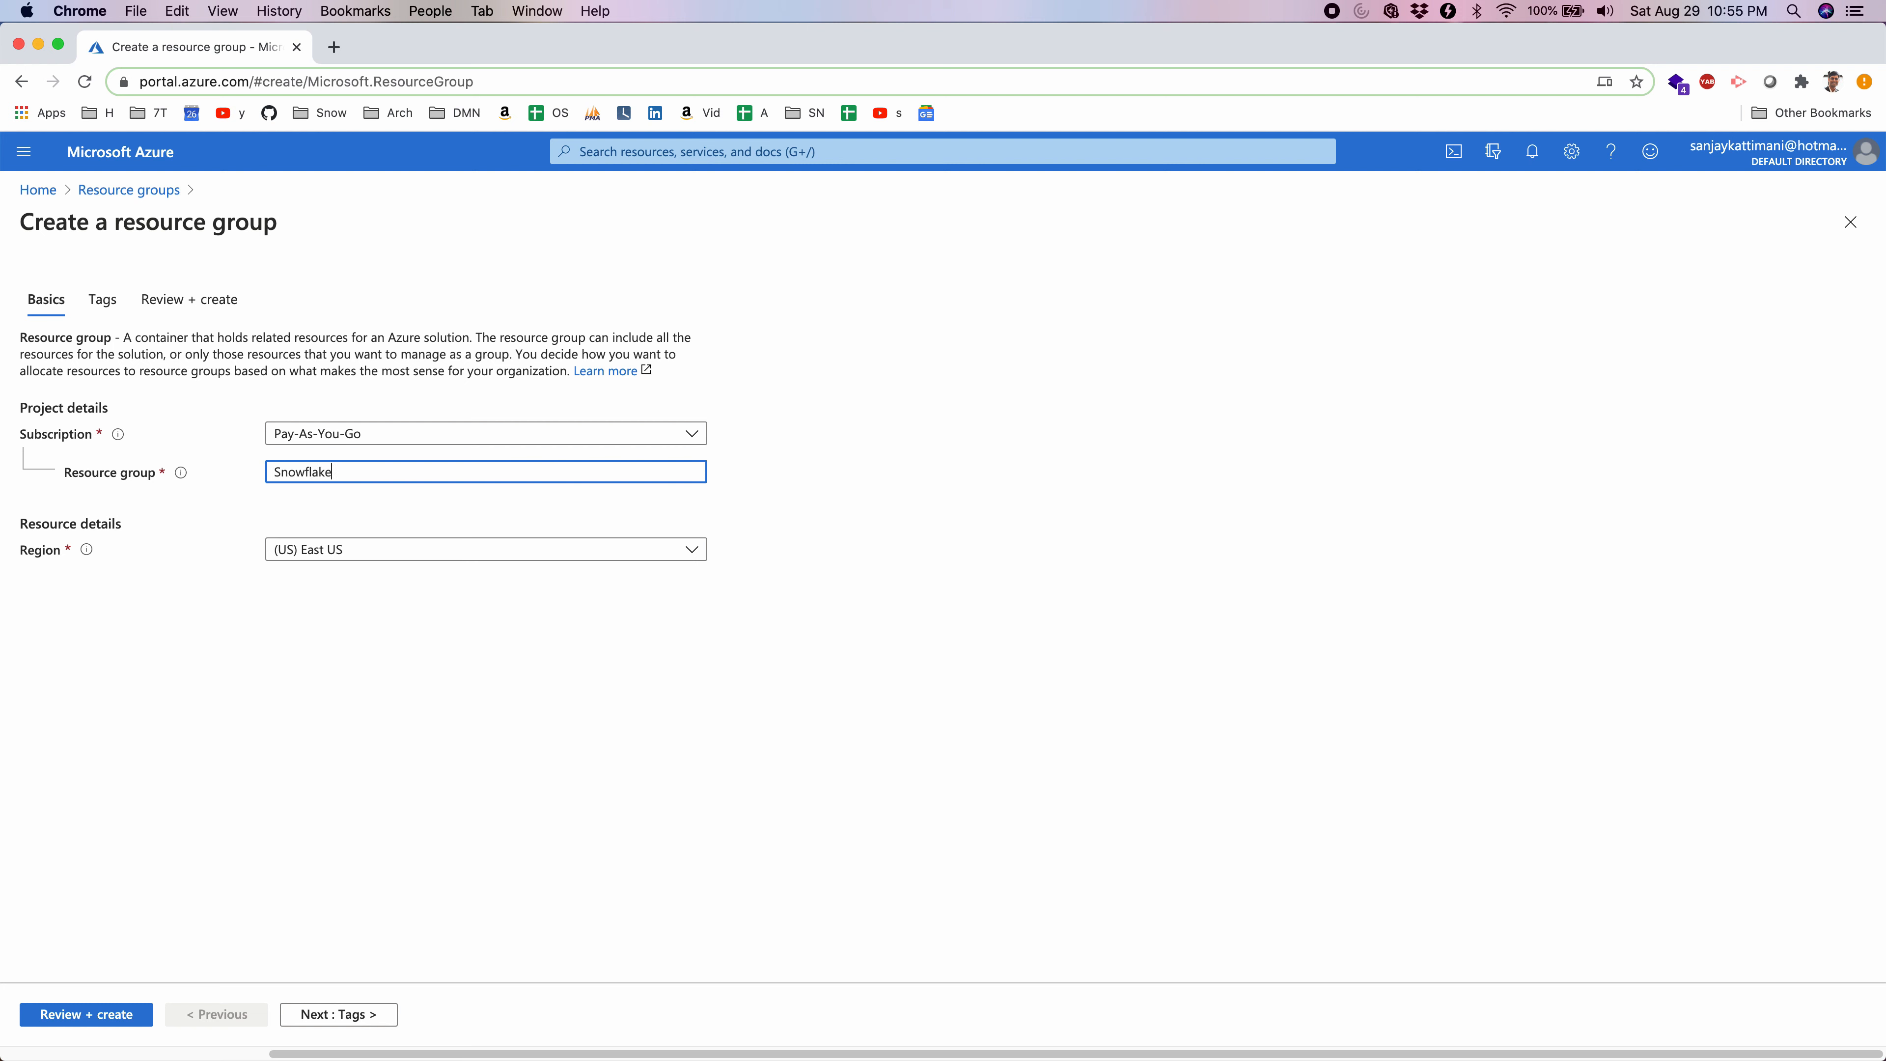
pyautogui.write('-Az')
pyautogui.press('BackSpace')
pyautogui.write('Azure')
pyautogui.press('BackSpace')
pyautogui.press('BackSpace')
pyautogui.press('BackSpace')
pyautogui.press('BackSpace')
pyautogui.write('Snowpipe')
pyautogui.click(89, 1015)
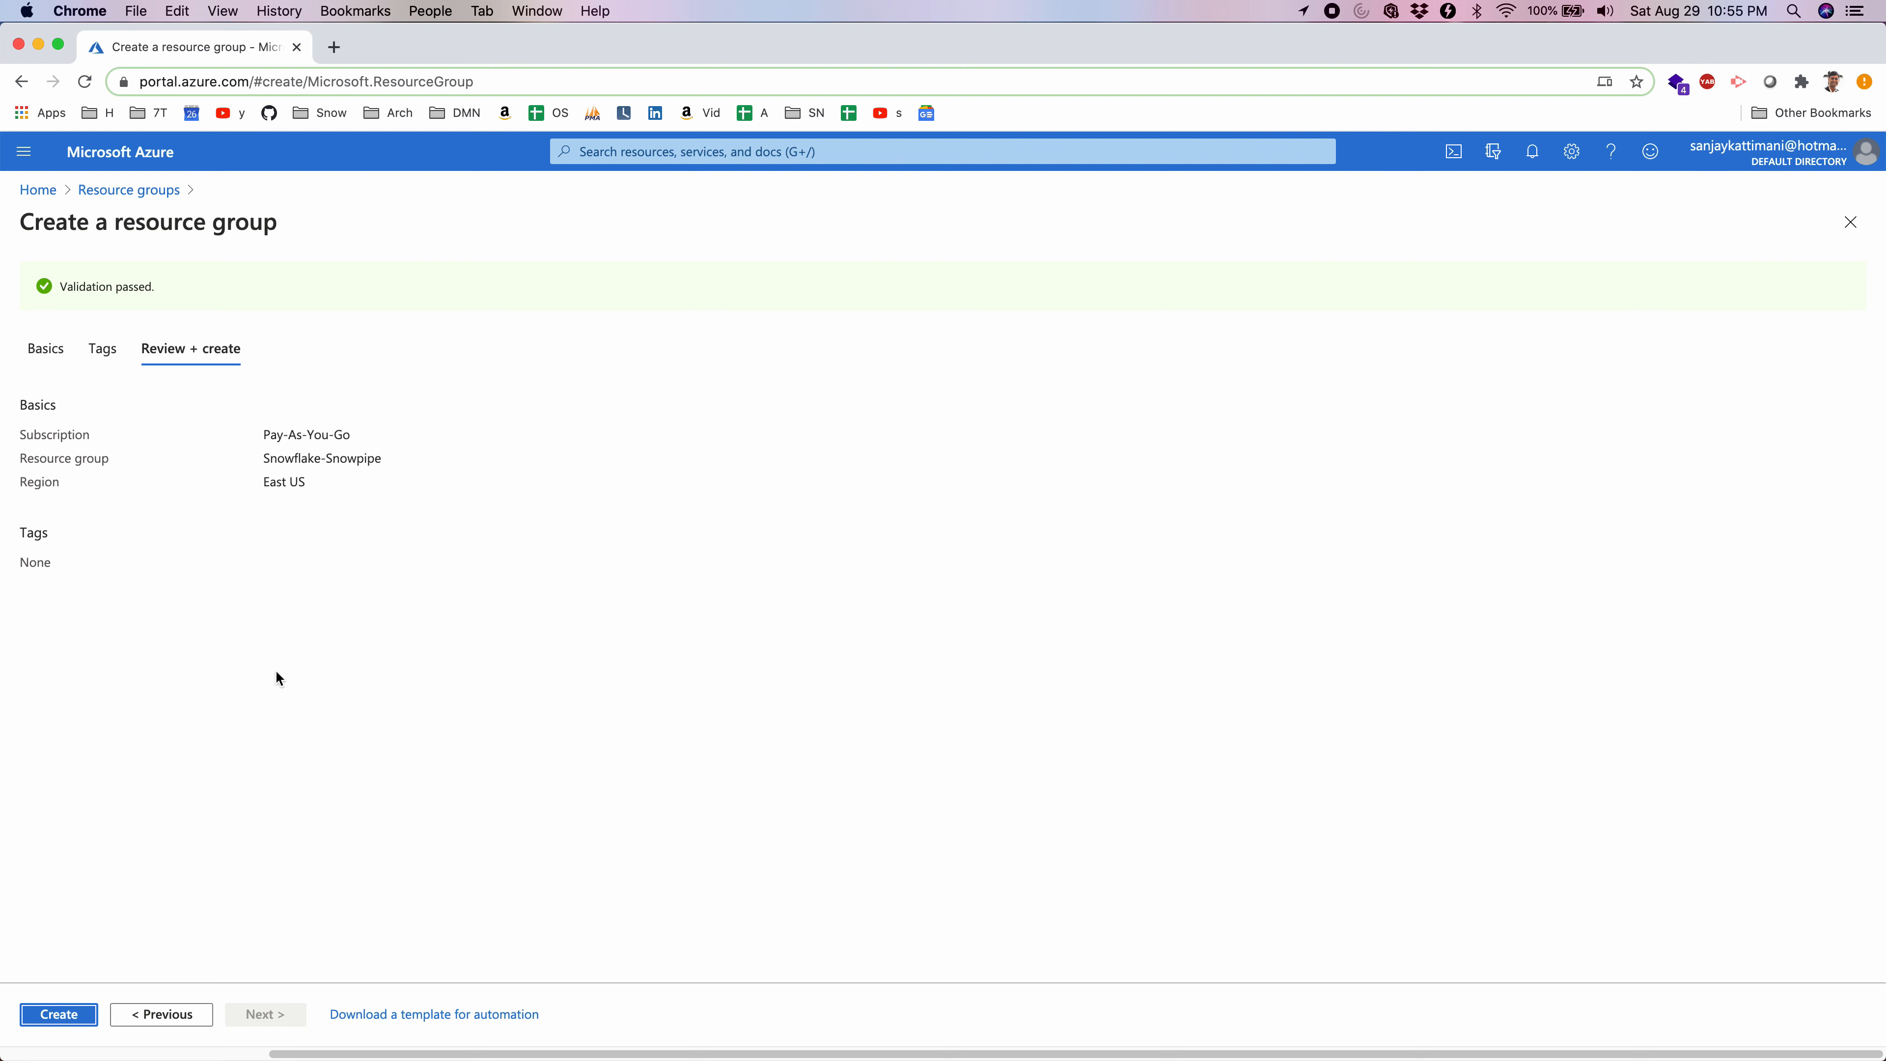
pyautogui.click(56, 1016)
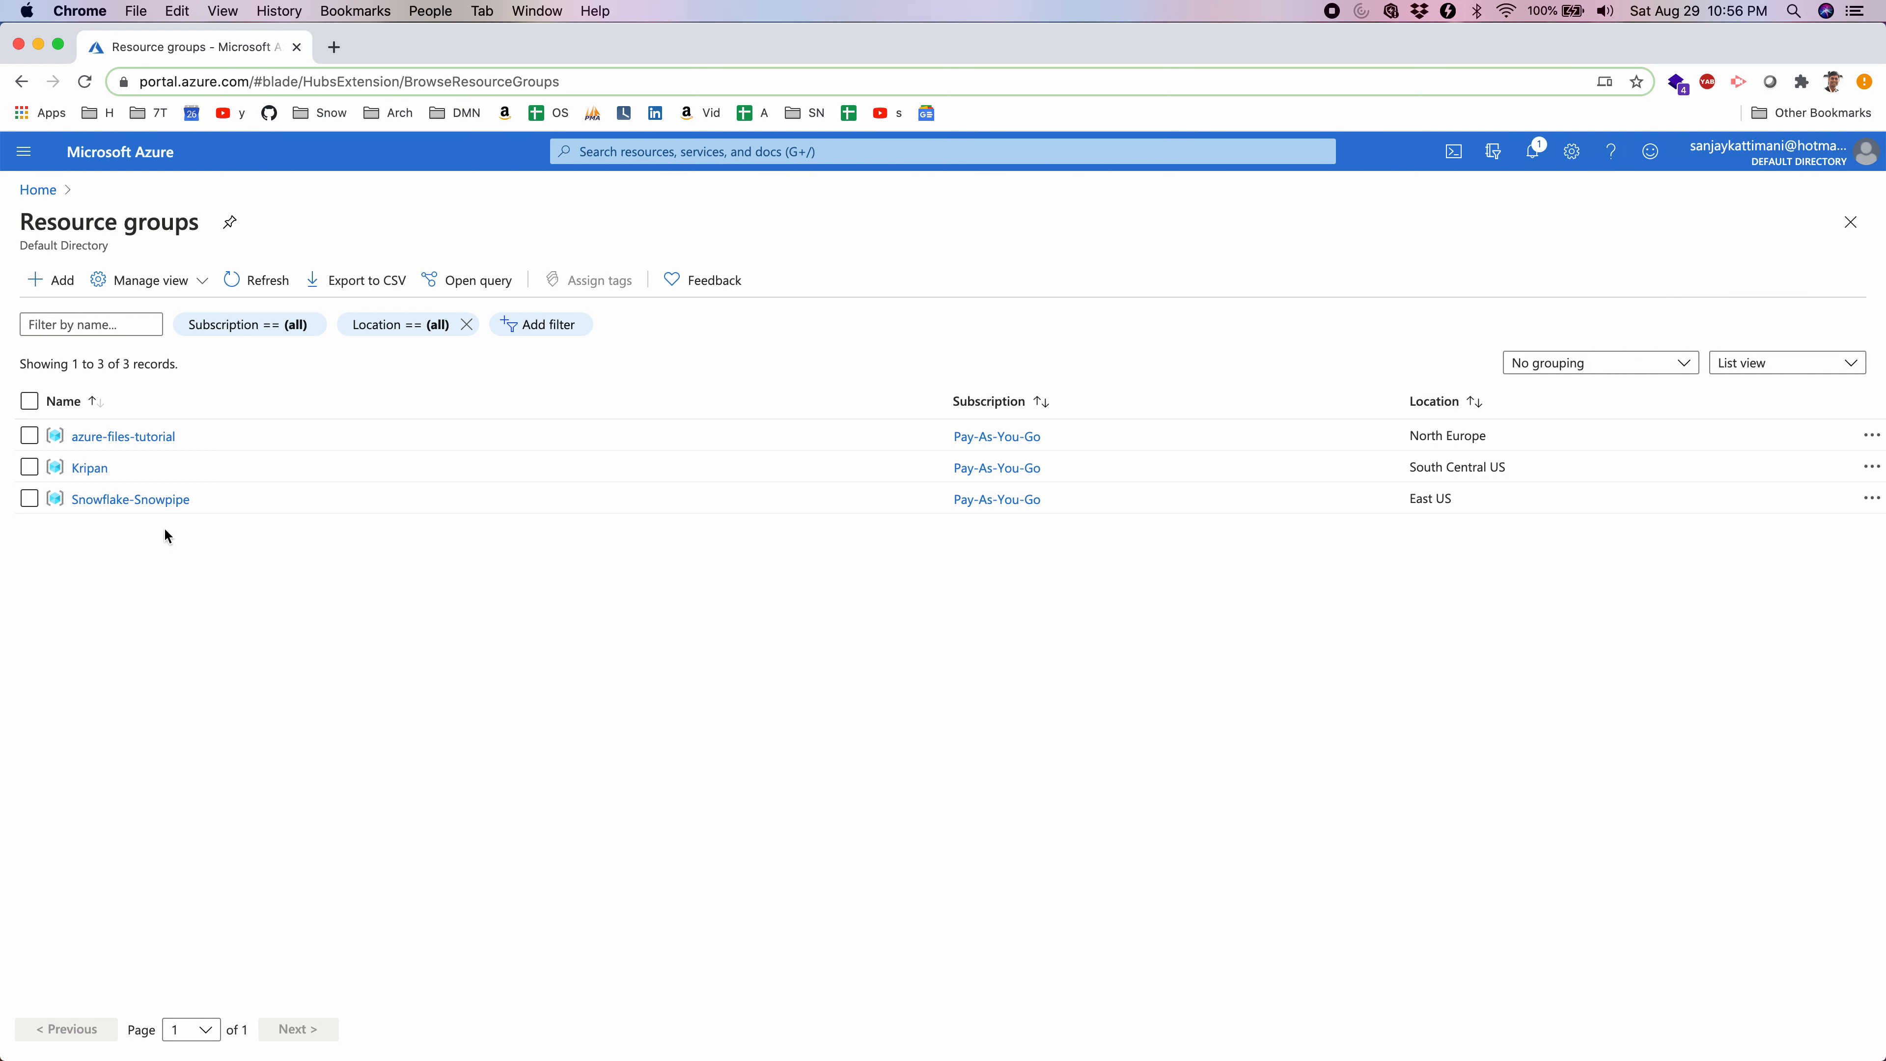
# Open the Snowflake-Snowpipe resource group, search the Marketplace for storage and start creating a Storage account.
pyautogui.click(129, 501)
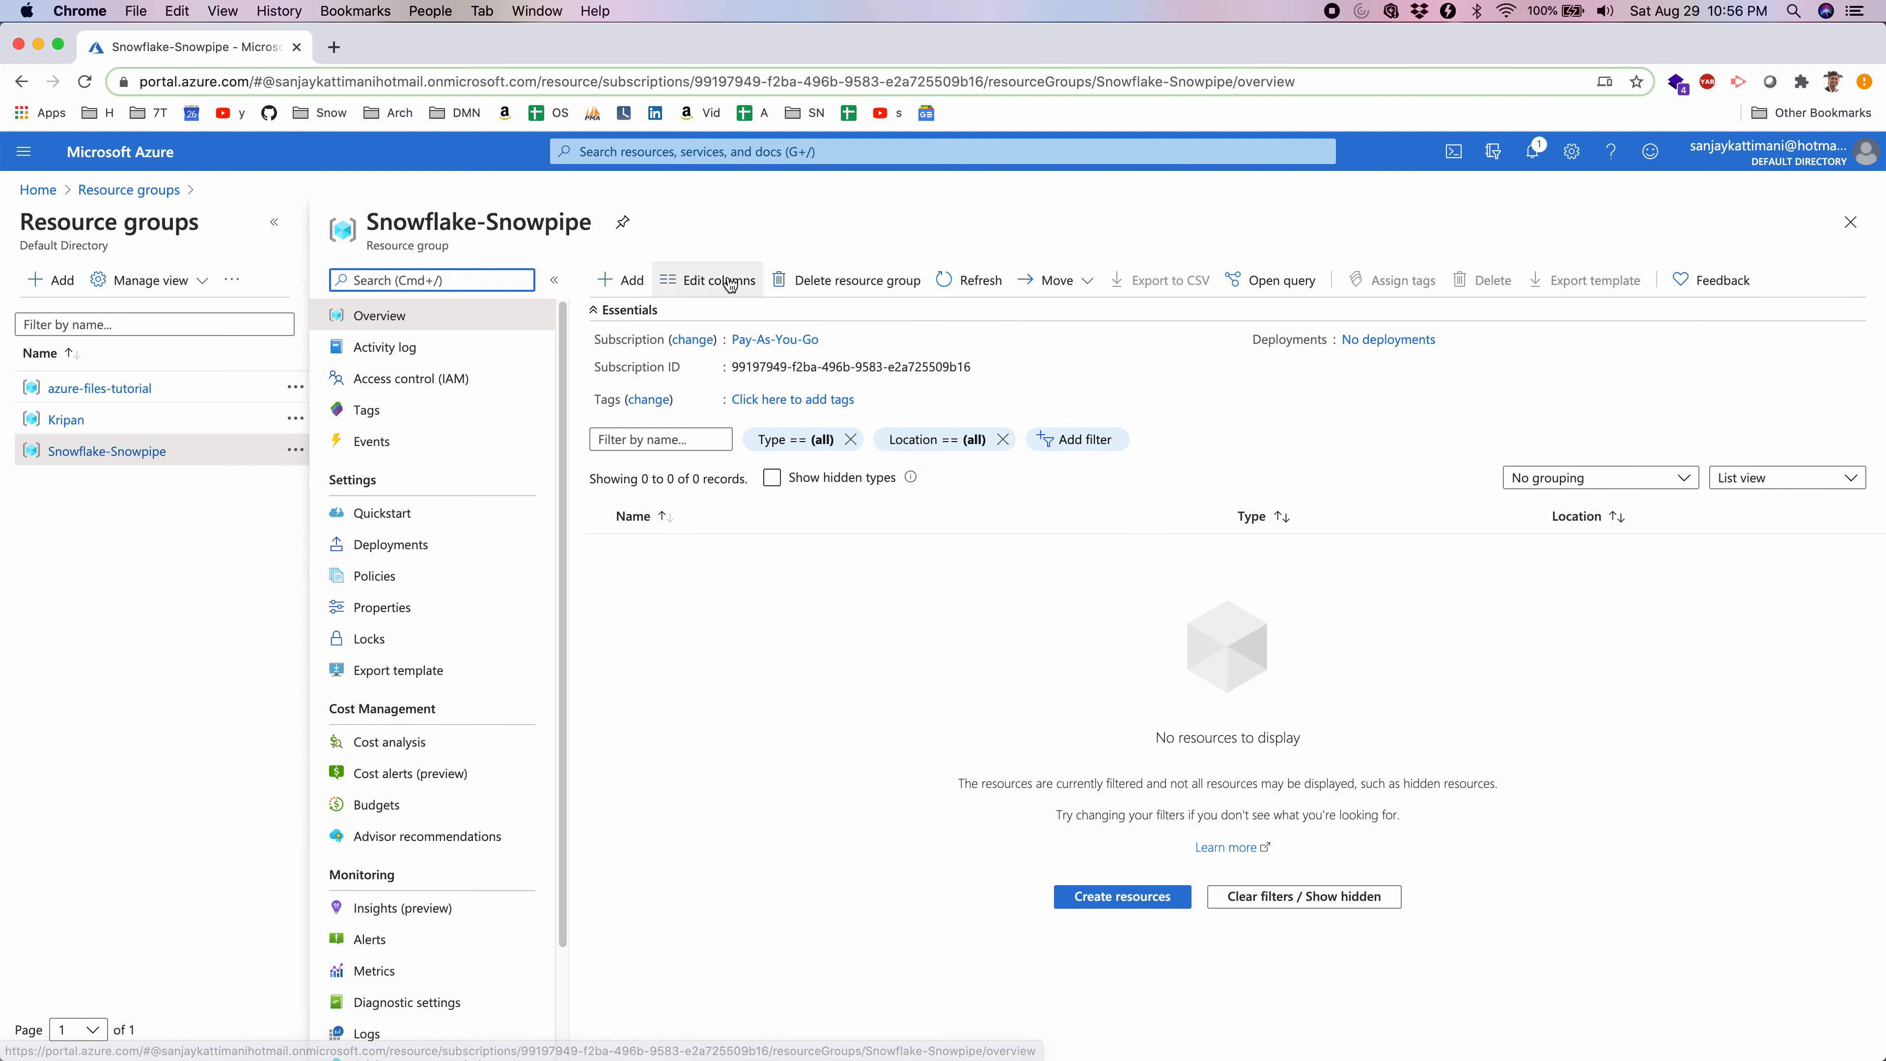
pyautogui.click(622, 283)
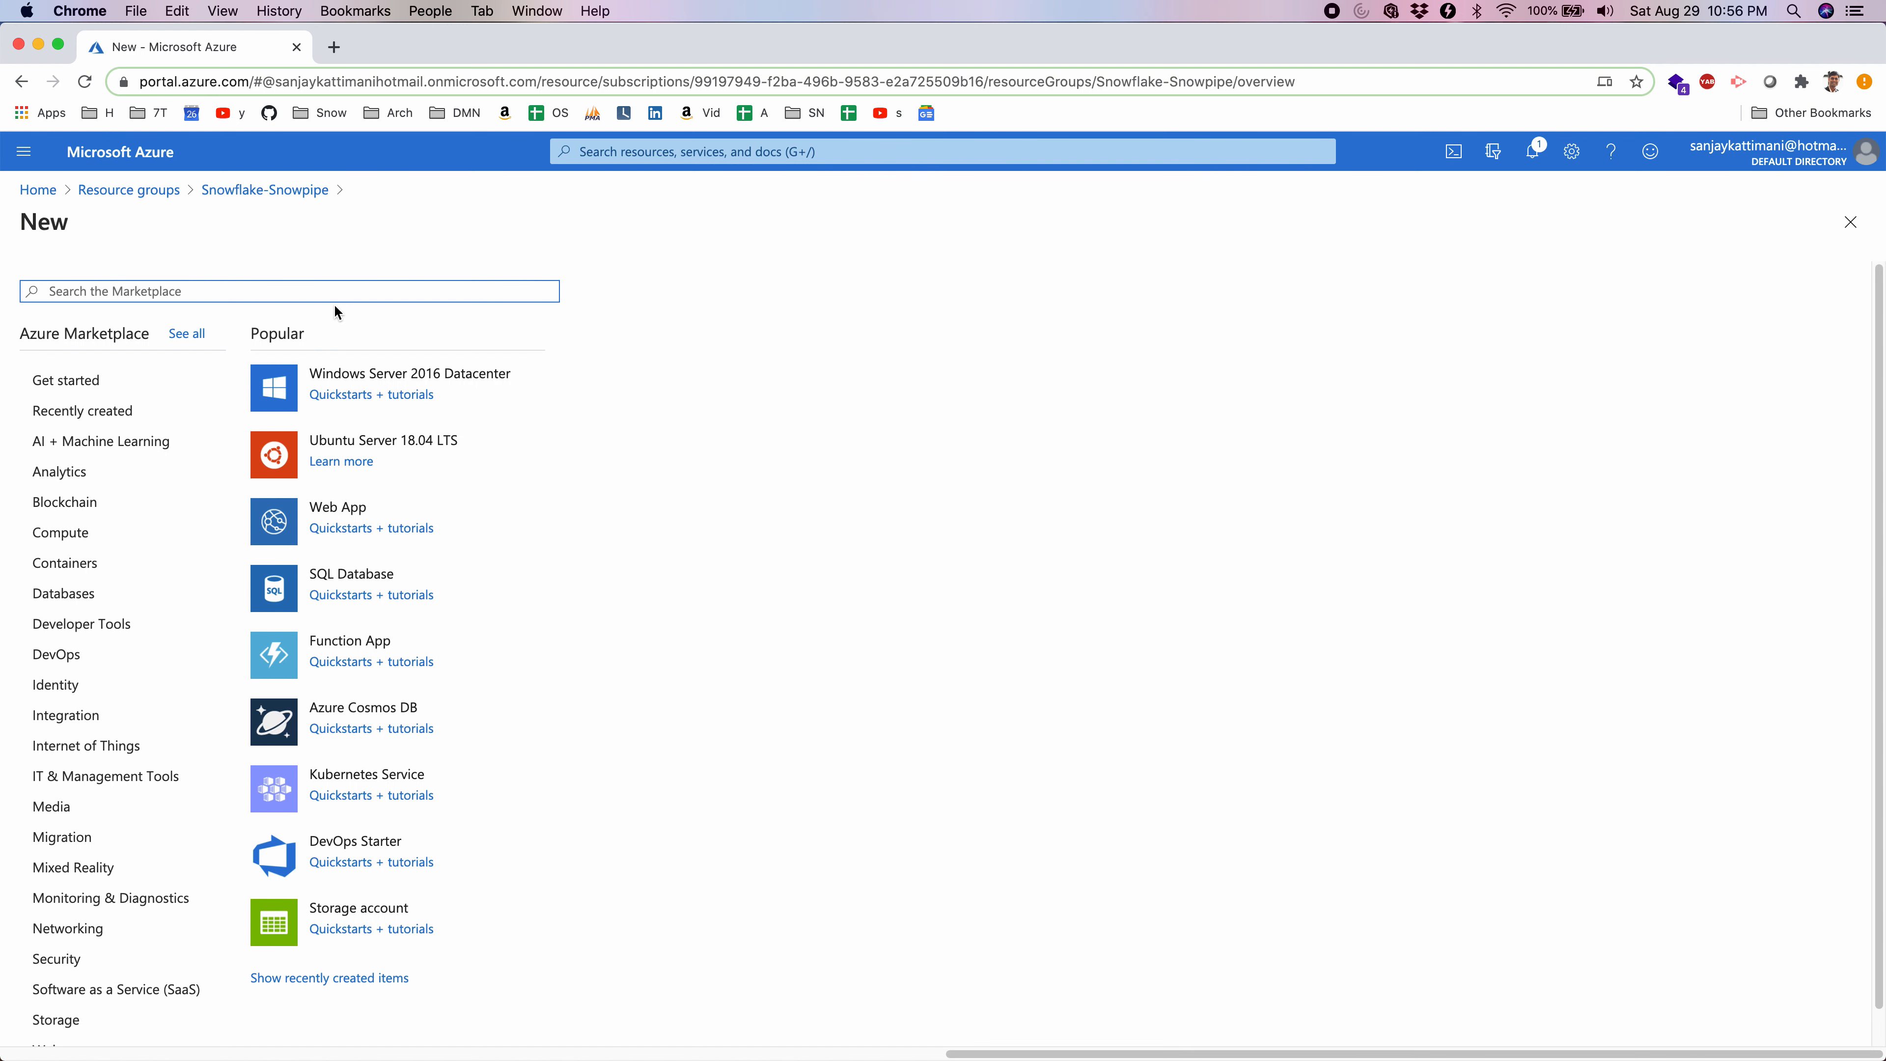
pyautogui.write('storage')
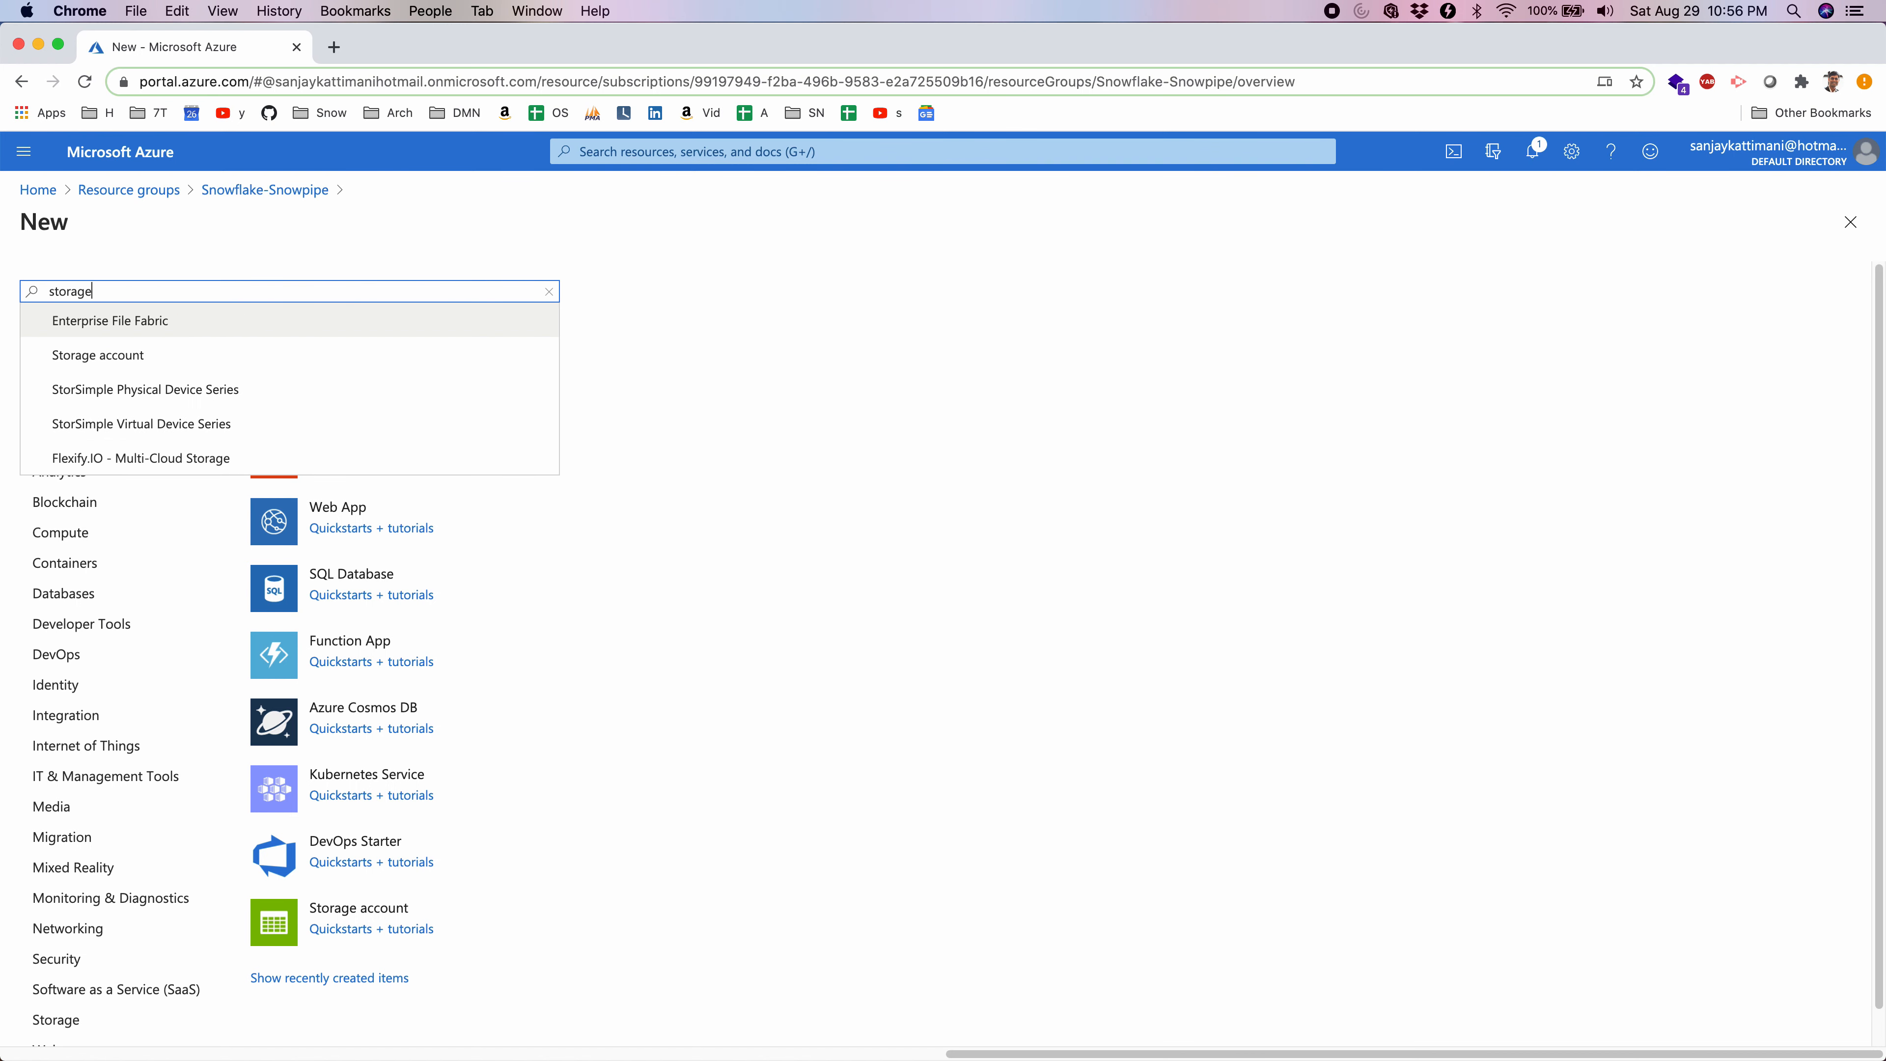
pyautogui.click(177, 355)
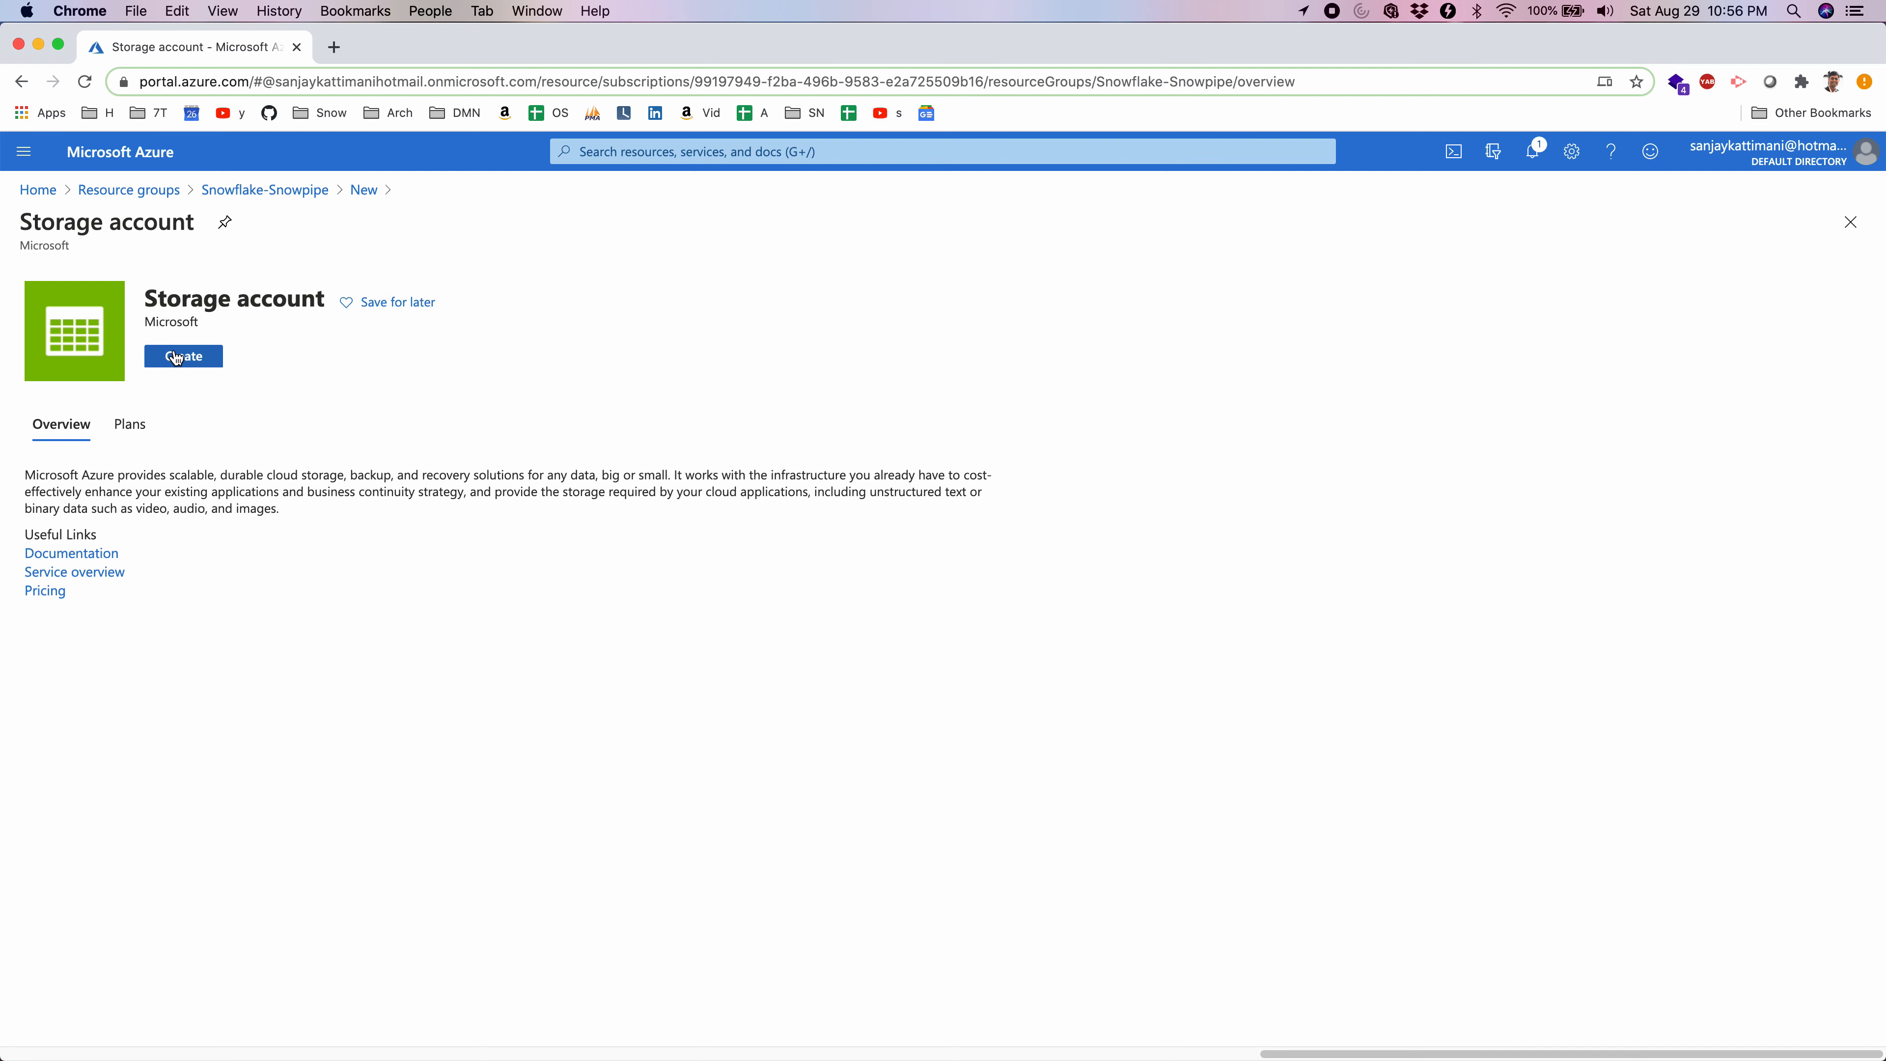
pyautogui.click(177, 357)
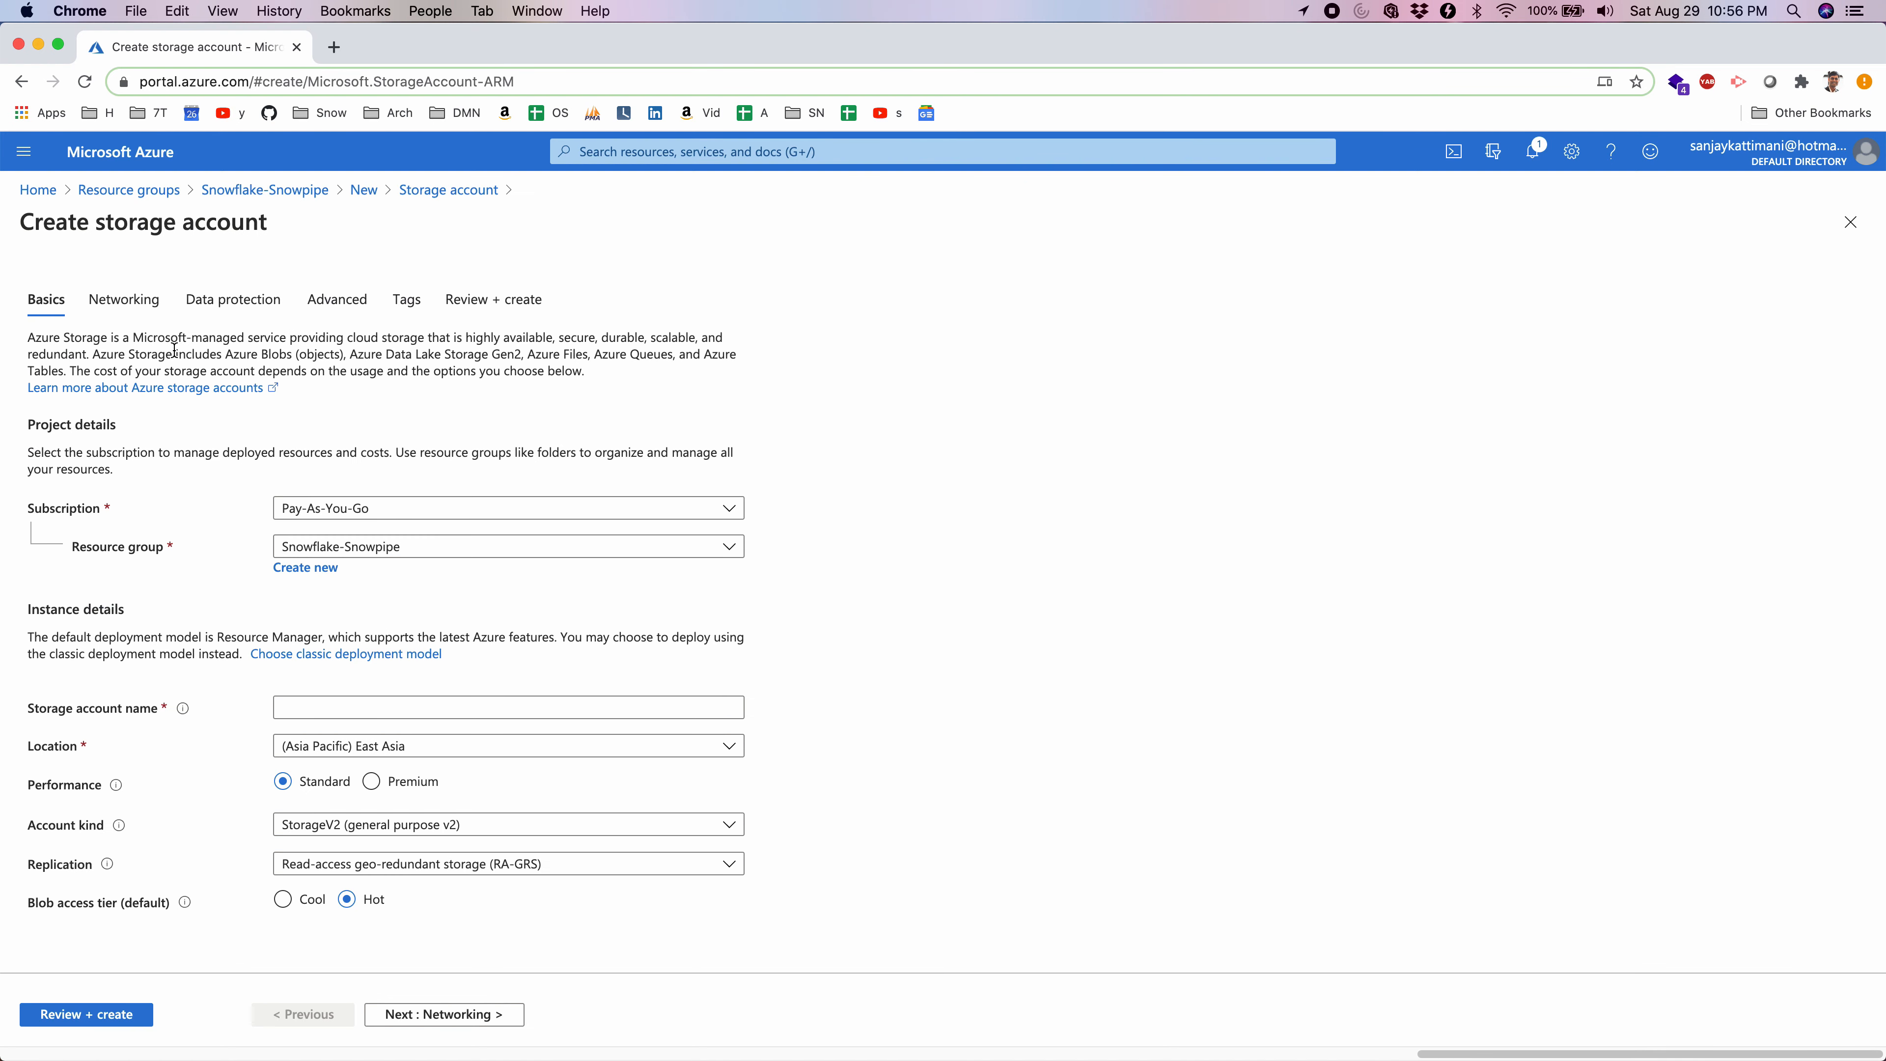
# Name the storage account snowflakesnowpipe, choose the StorageV2 (general purpose v2) account kind, and review and create it.
pyautogui.click(318, 710)
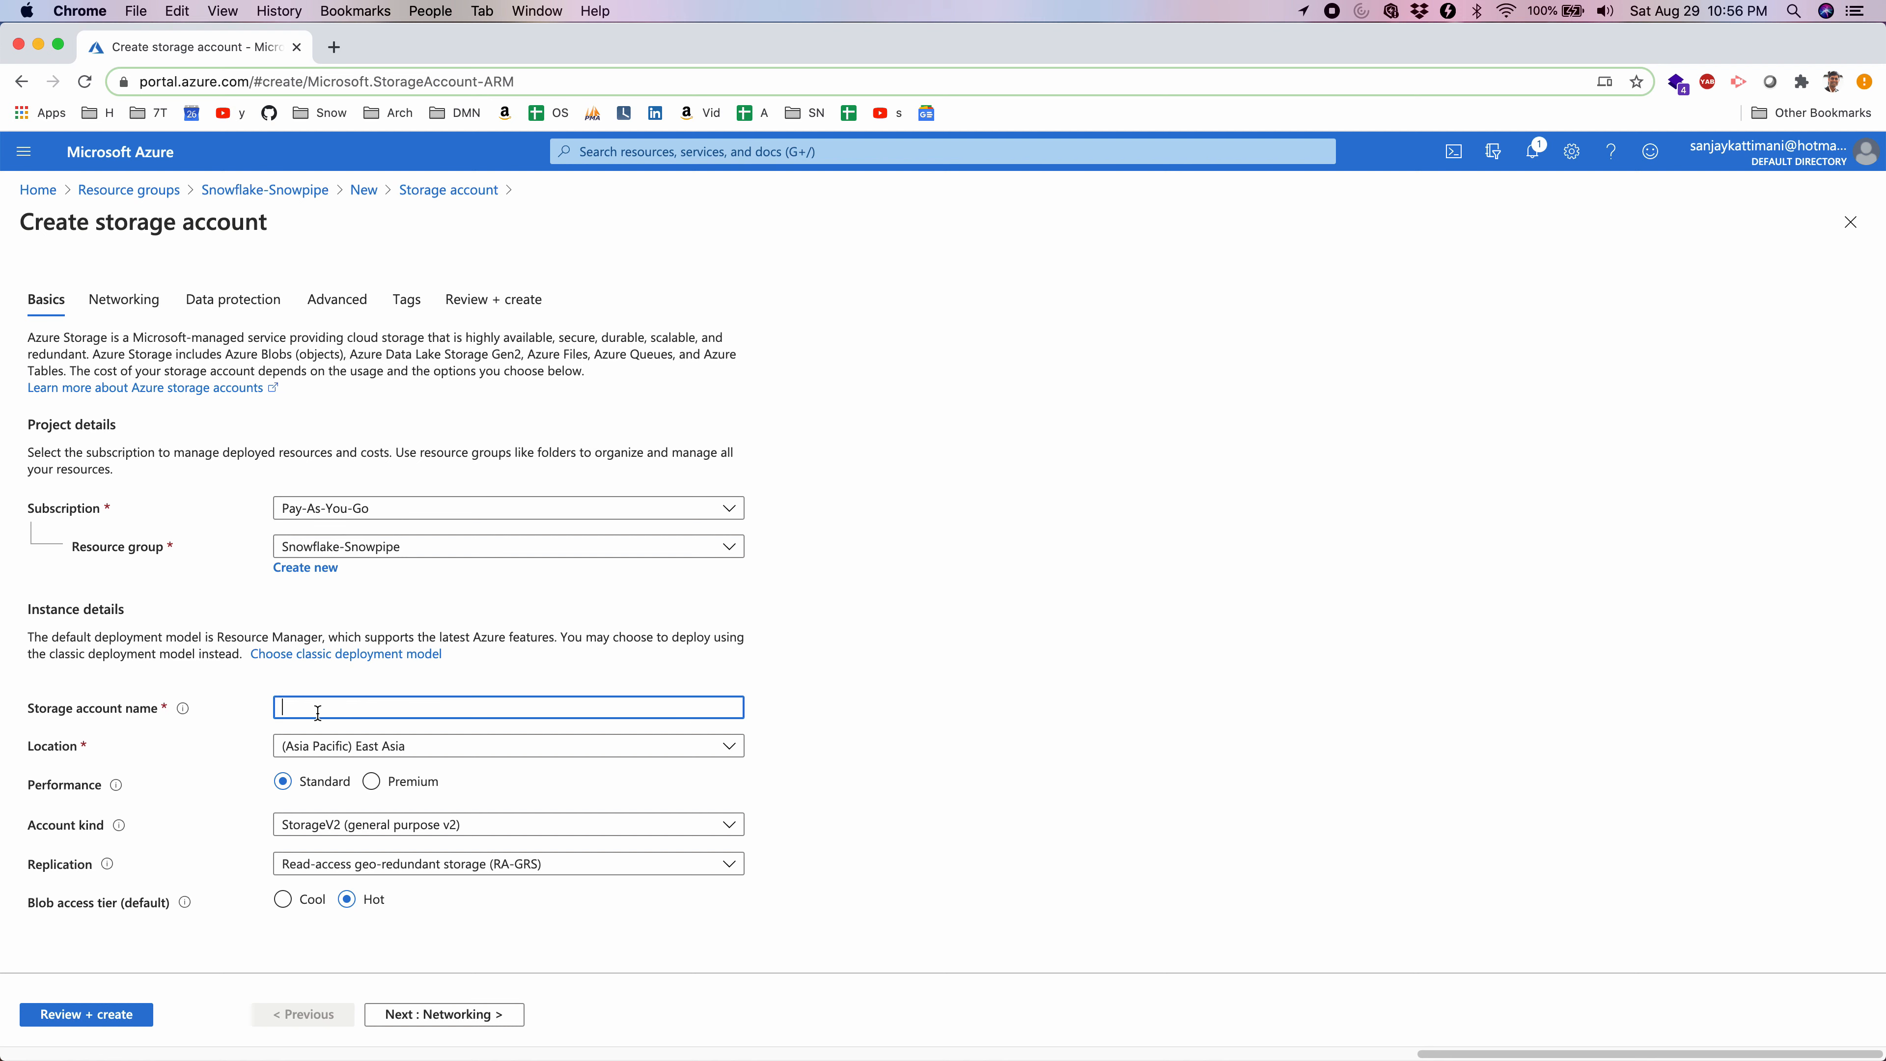
pyautogui.write('snowflakesnowpipe')
pyautogui.click(295, 786)
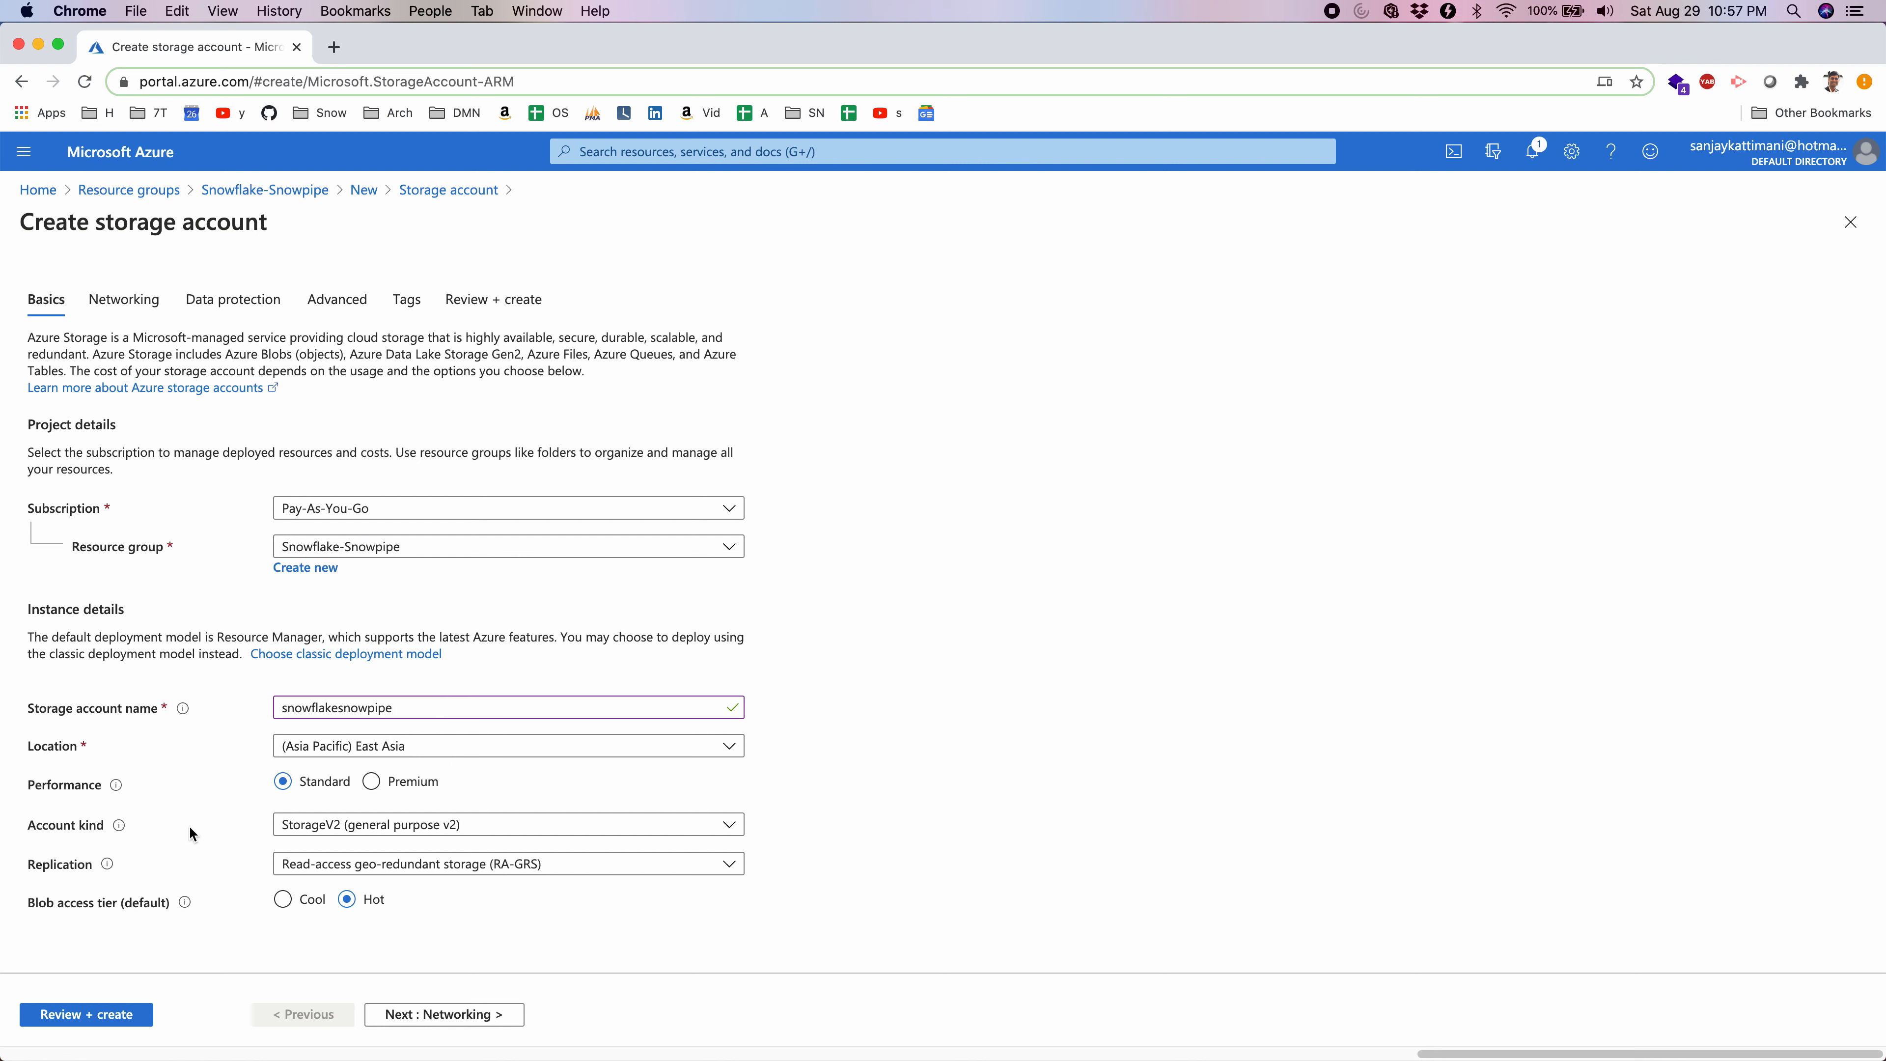
pyautogui.click(309, 830)
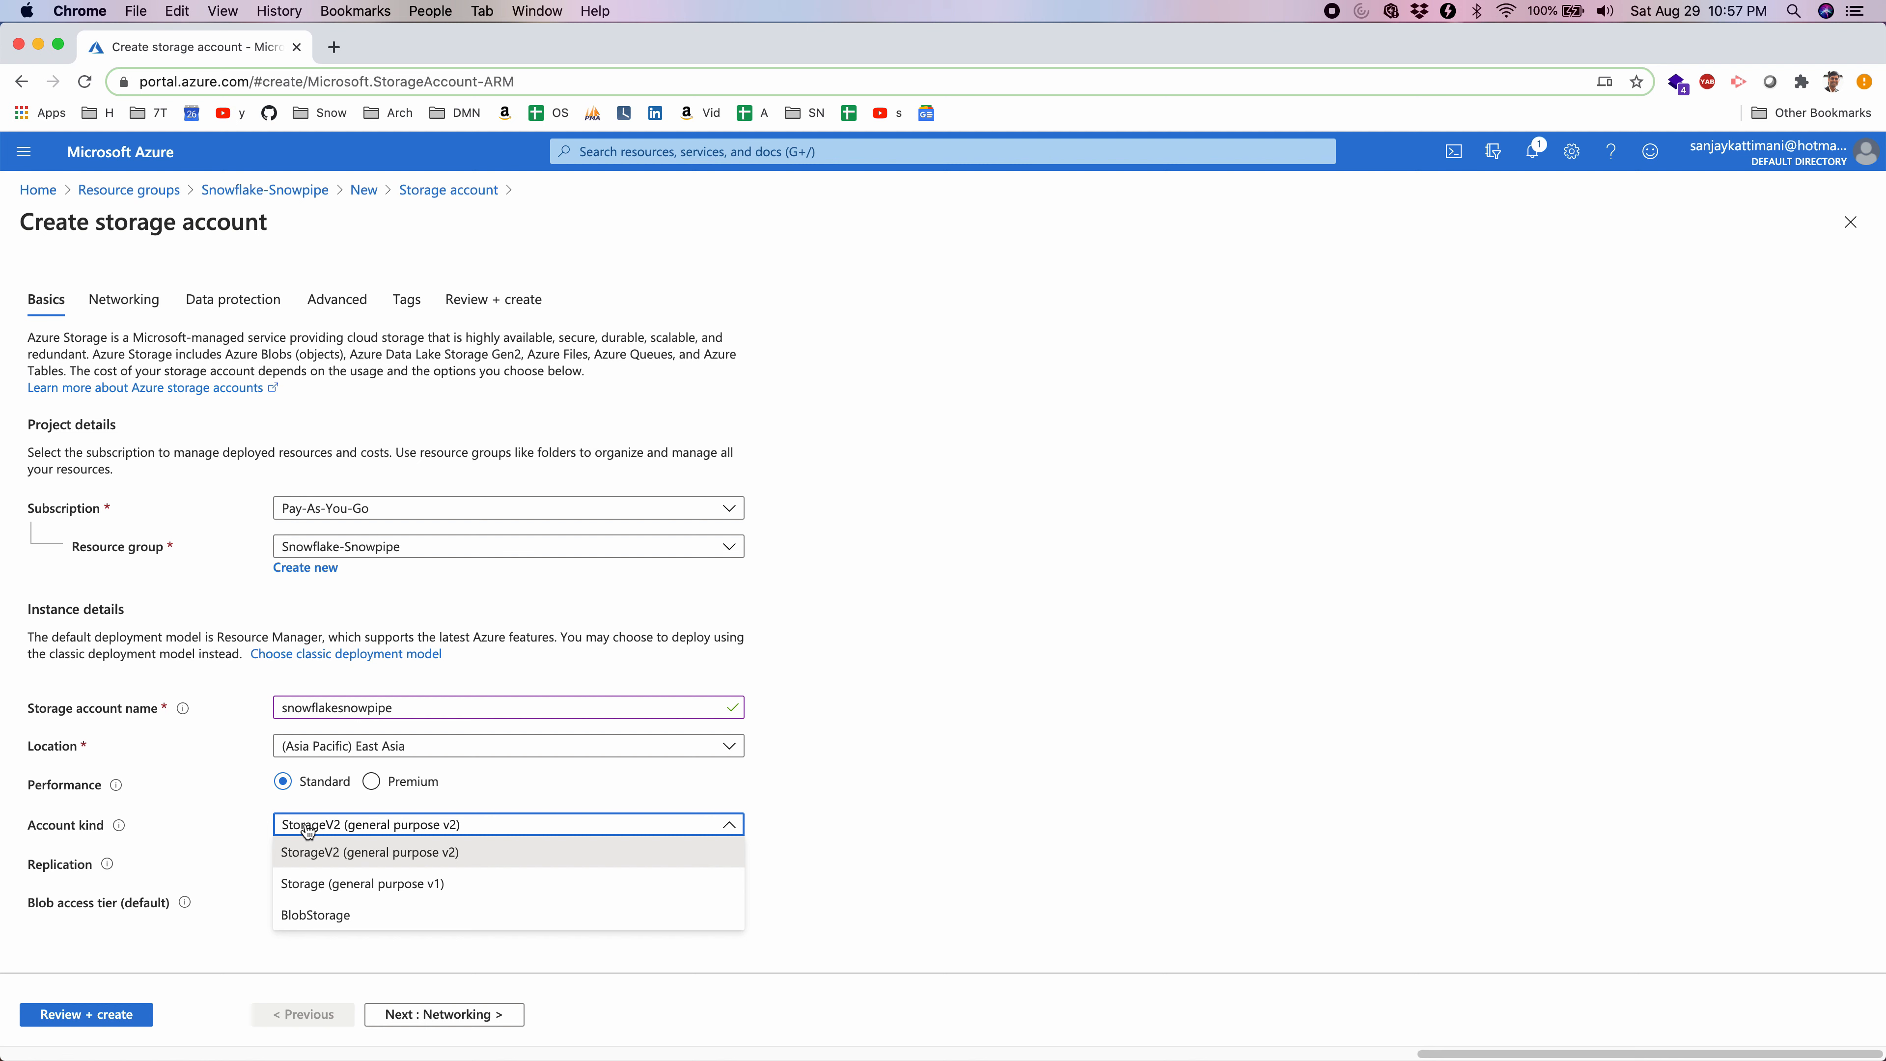
pyautogui.click(318, 860)
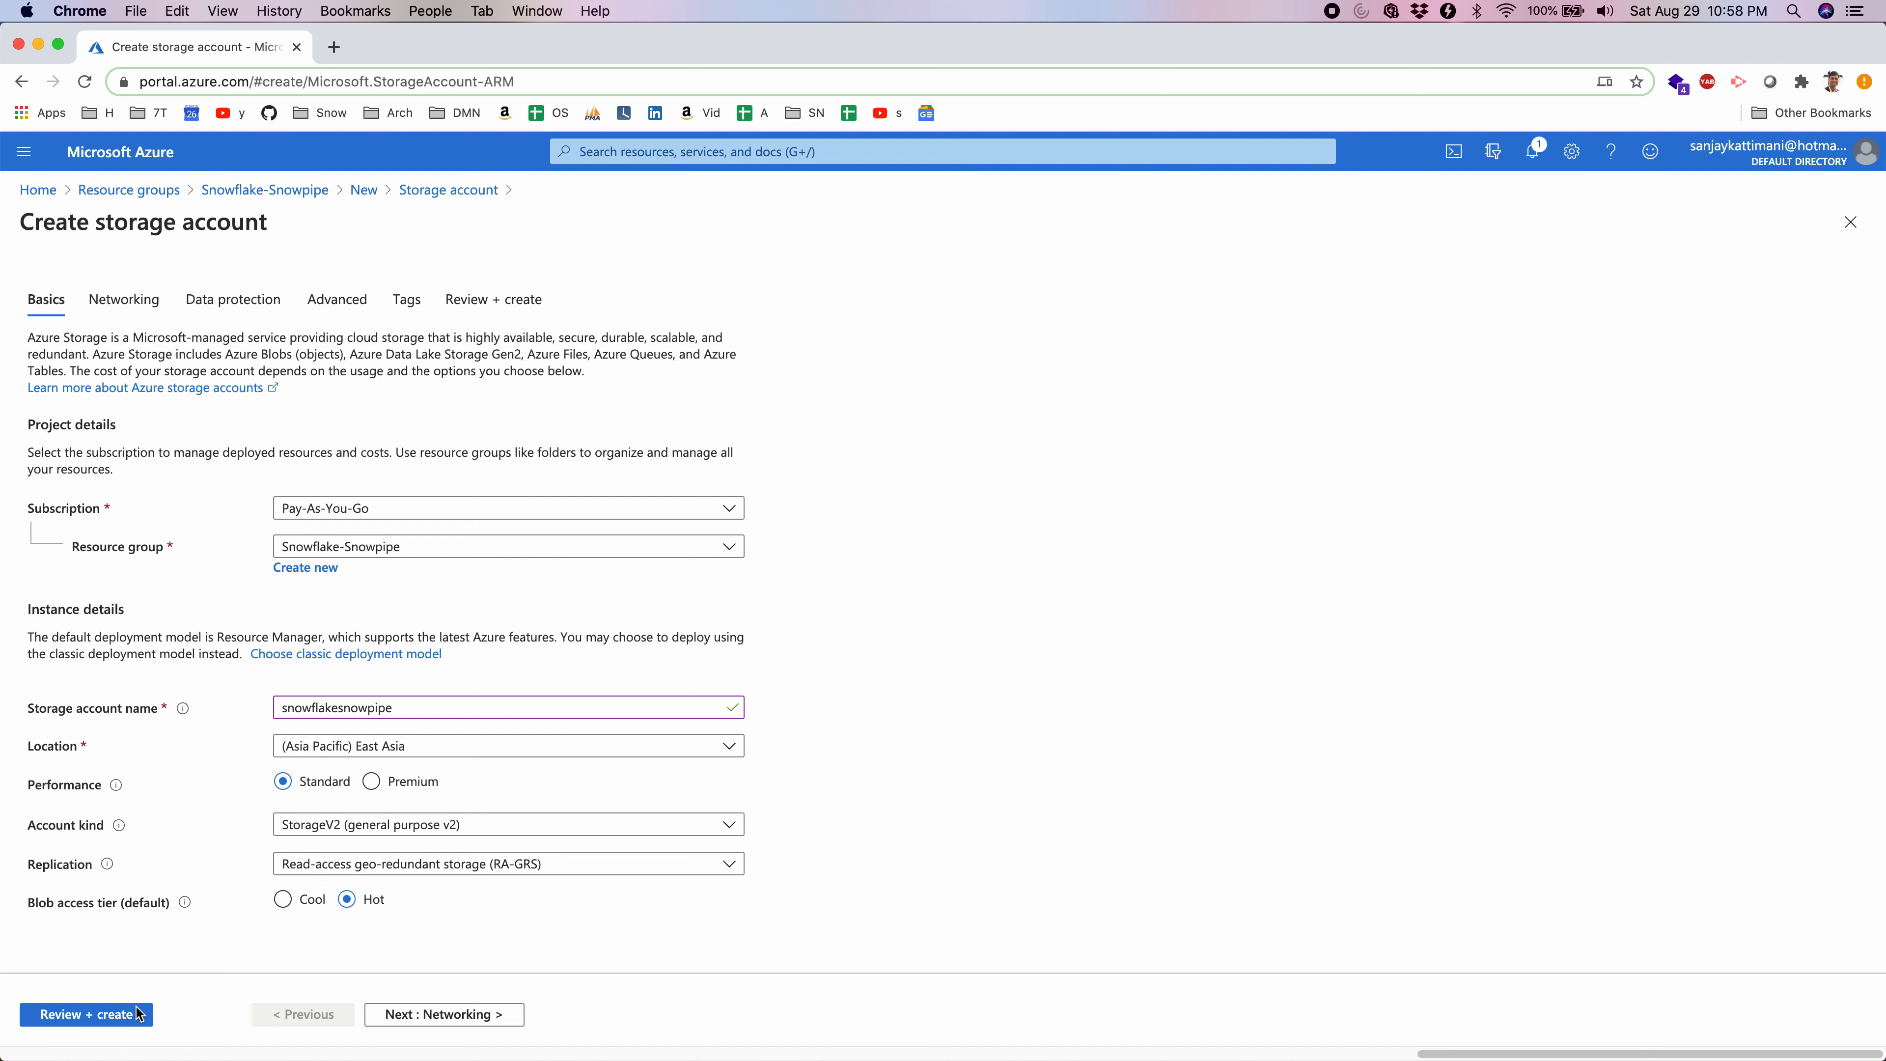
pyautogui.click(93, 1015)
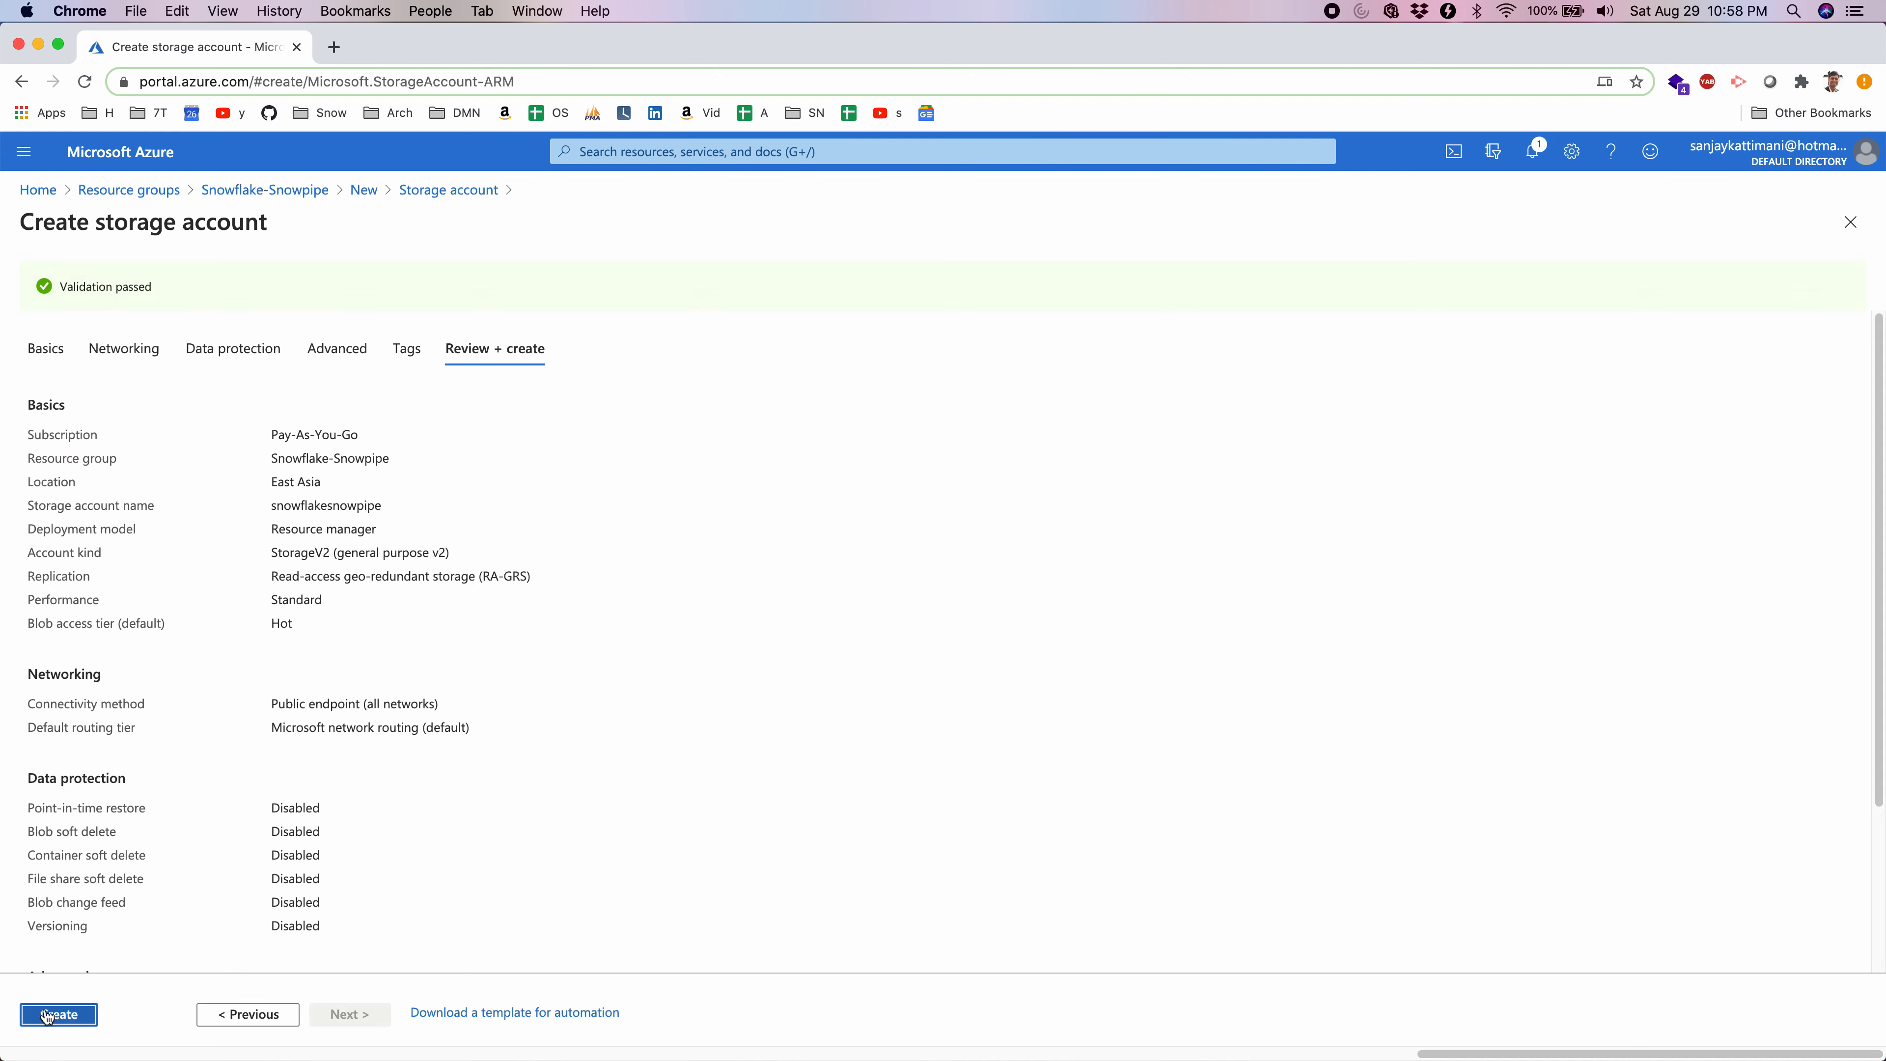
pyautogui.click(46, 1014)
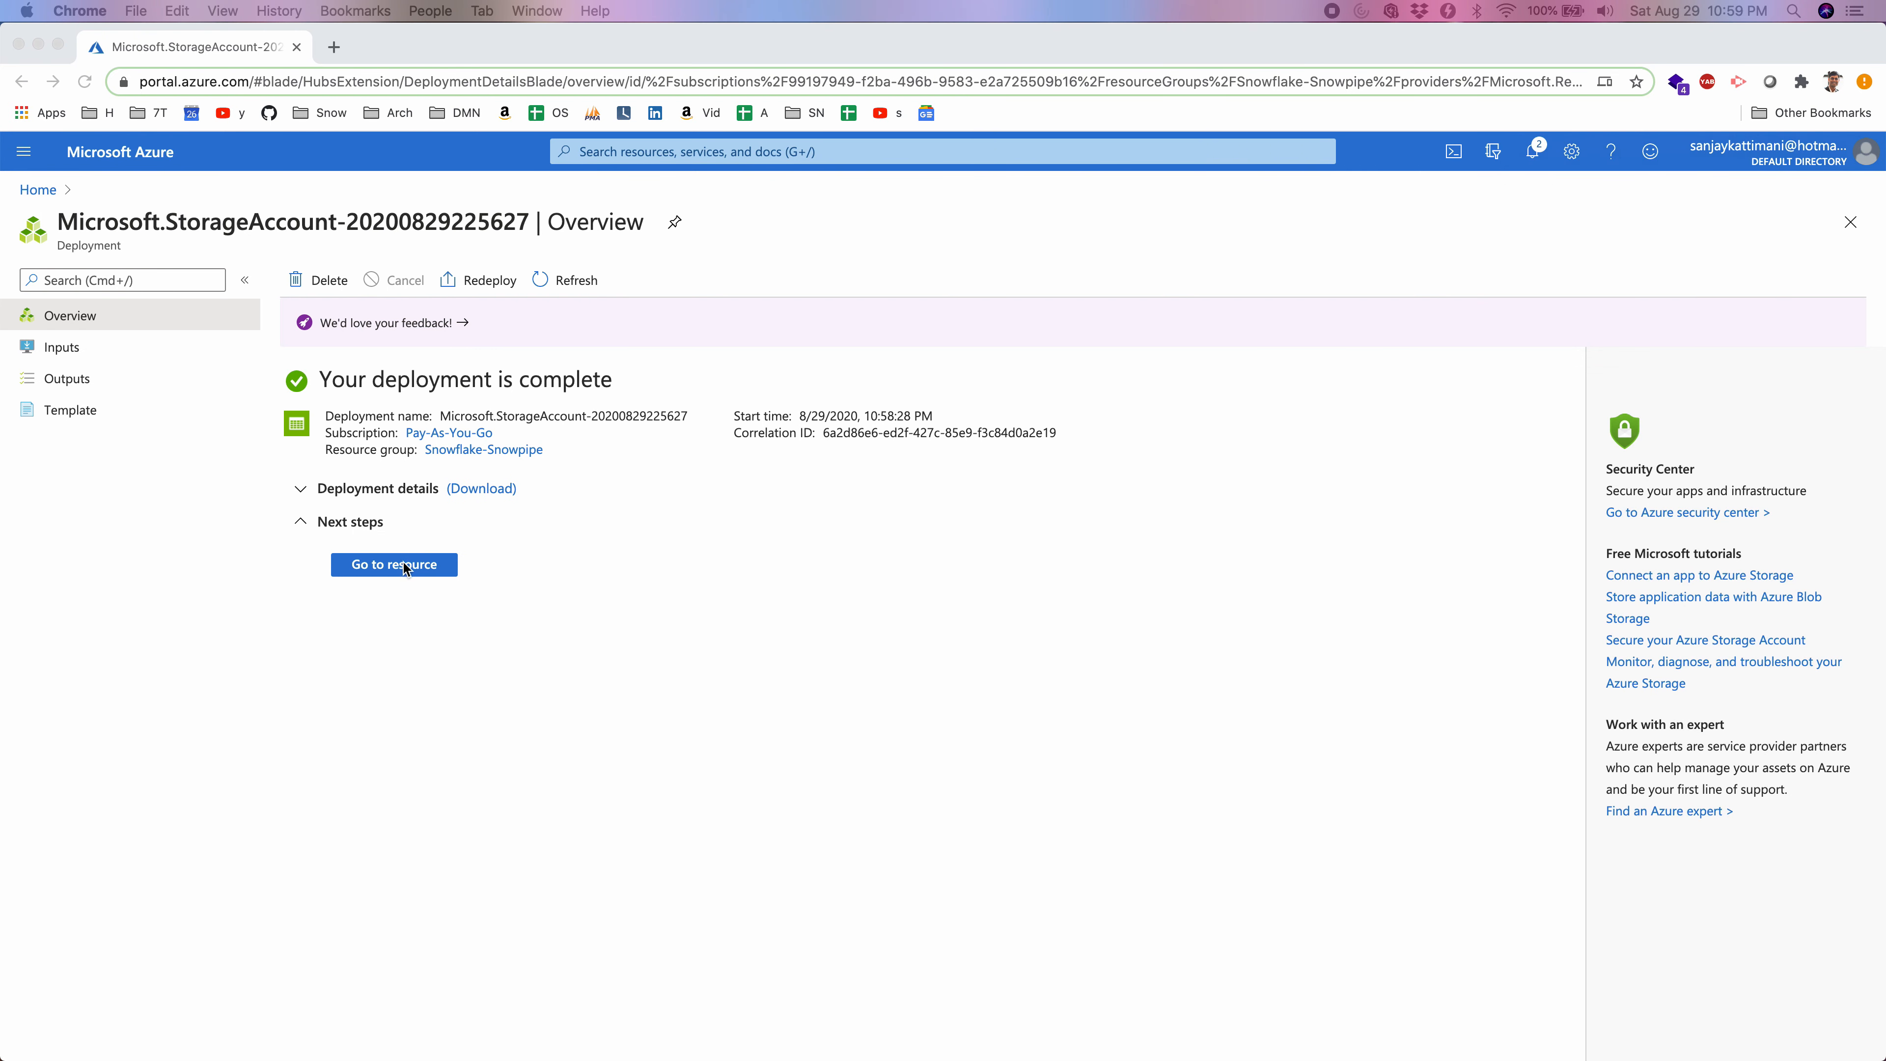
# Go to the deployed storage account and create a private blob container named banking-data-blob.
pyautogui.click(405, 569)
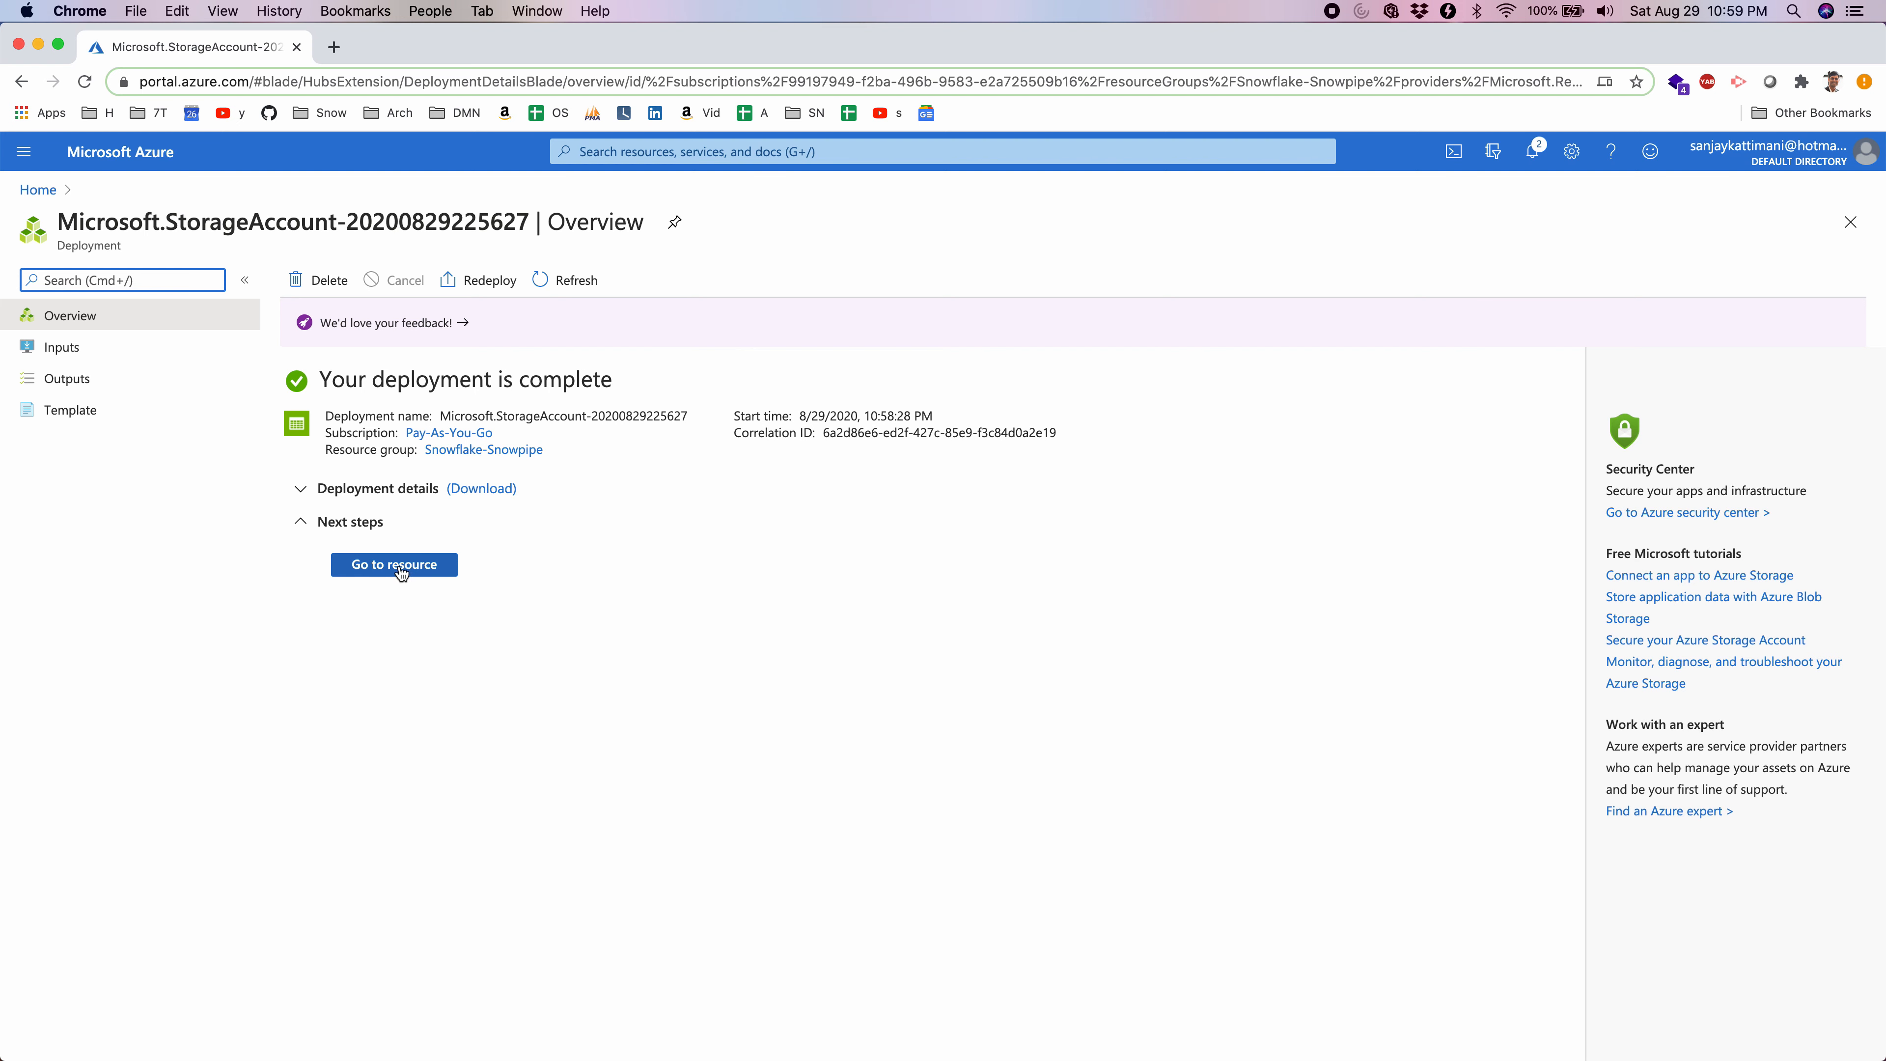
pyautogui.click(407, 571)
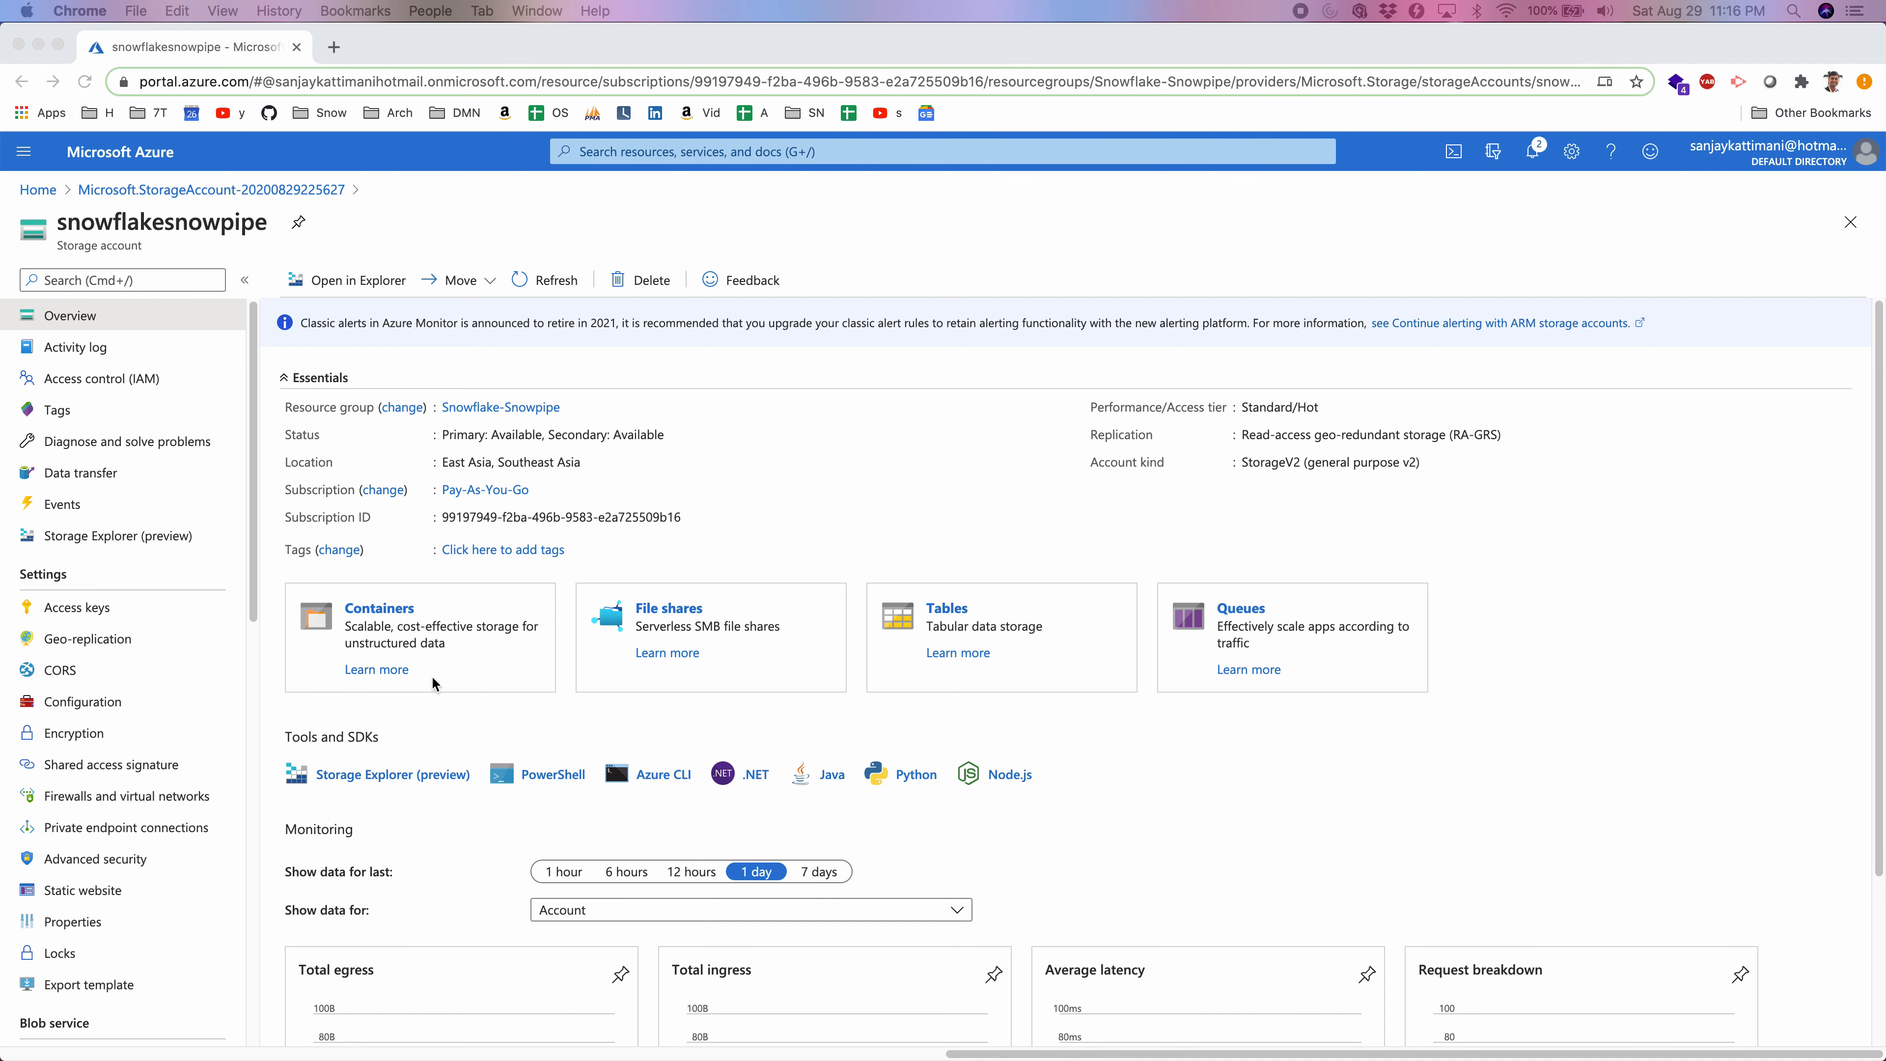
pyautogui.click(381, 607)
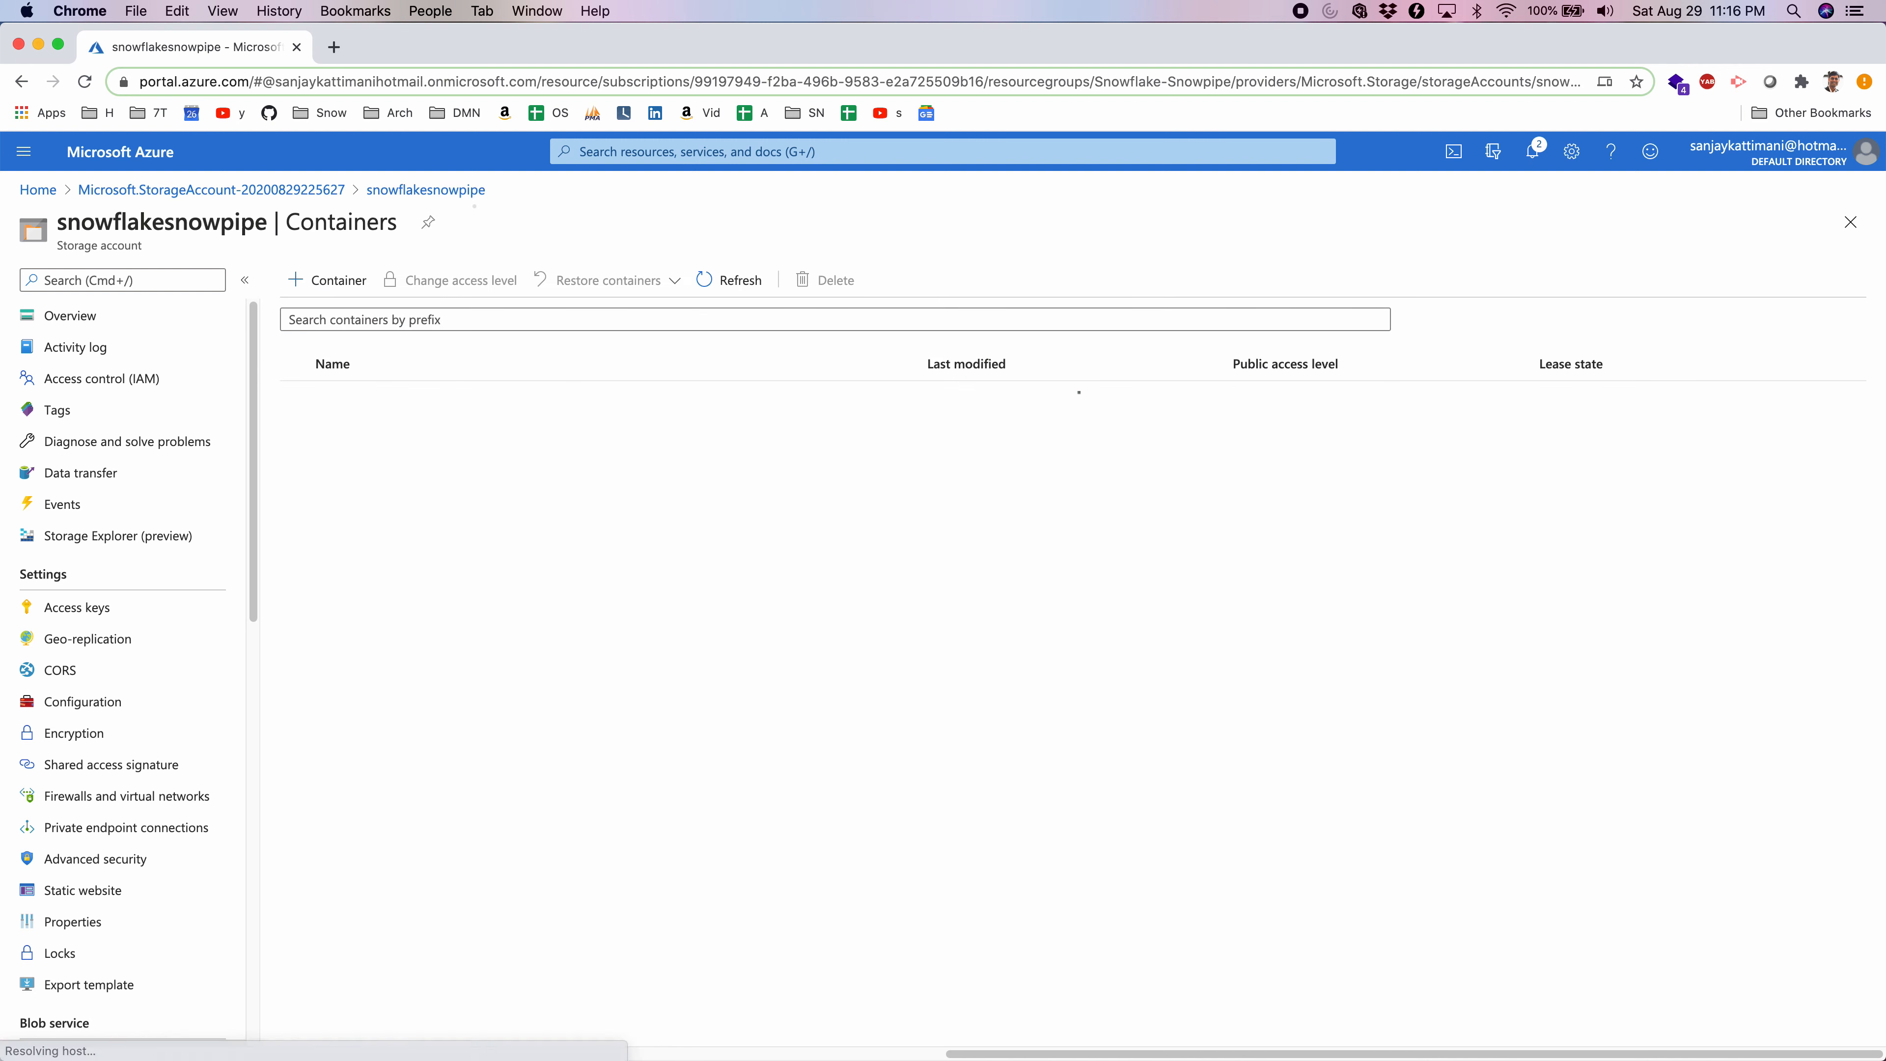
pyautogui.click(325, 282)
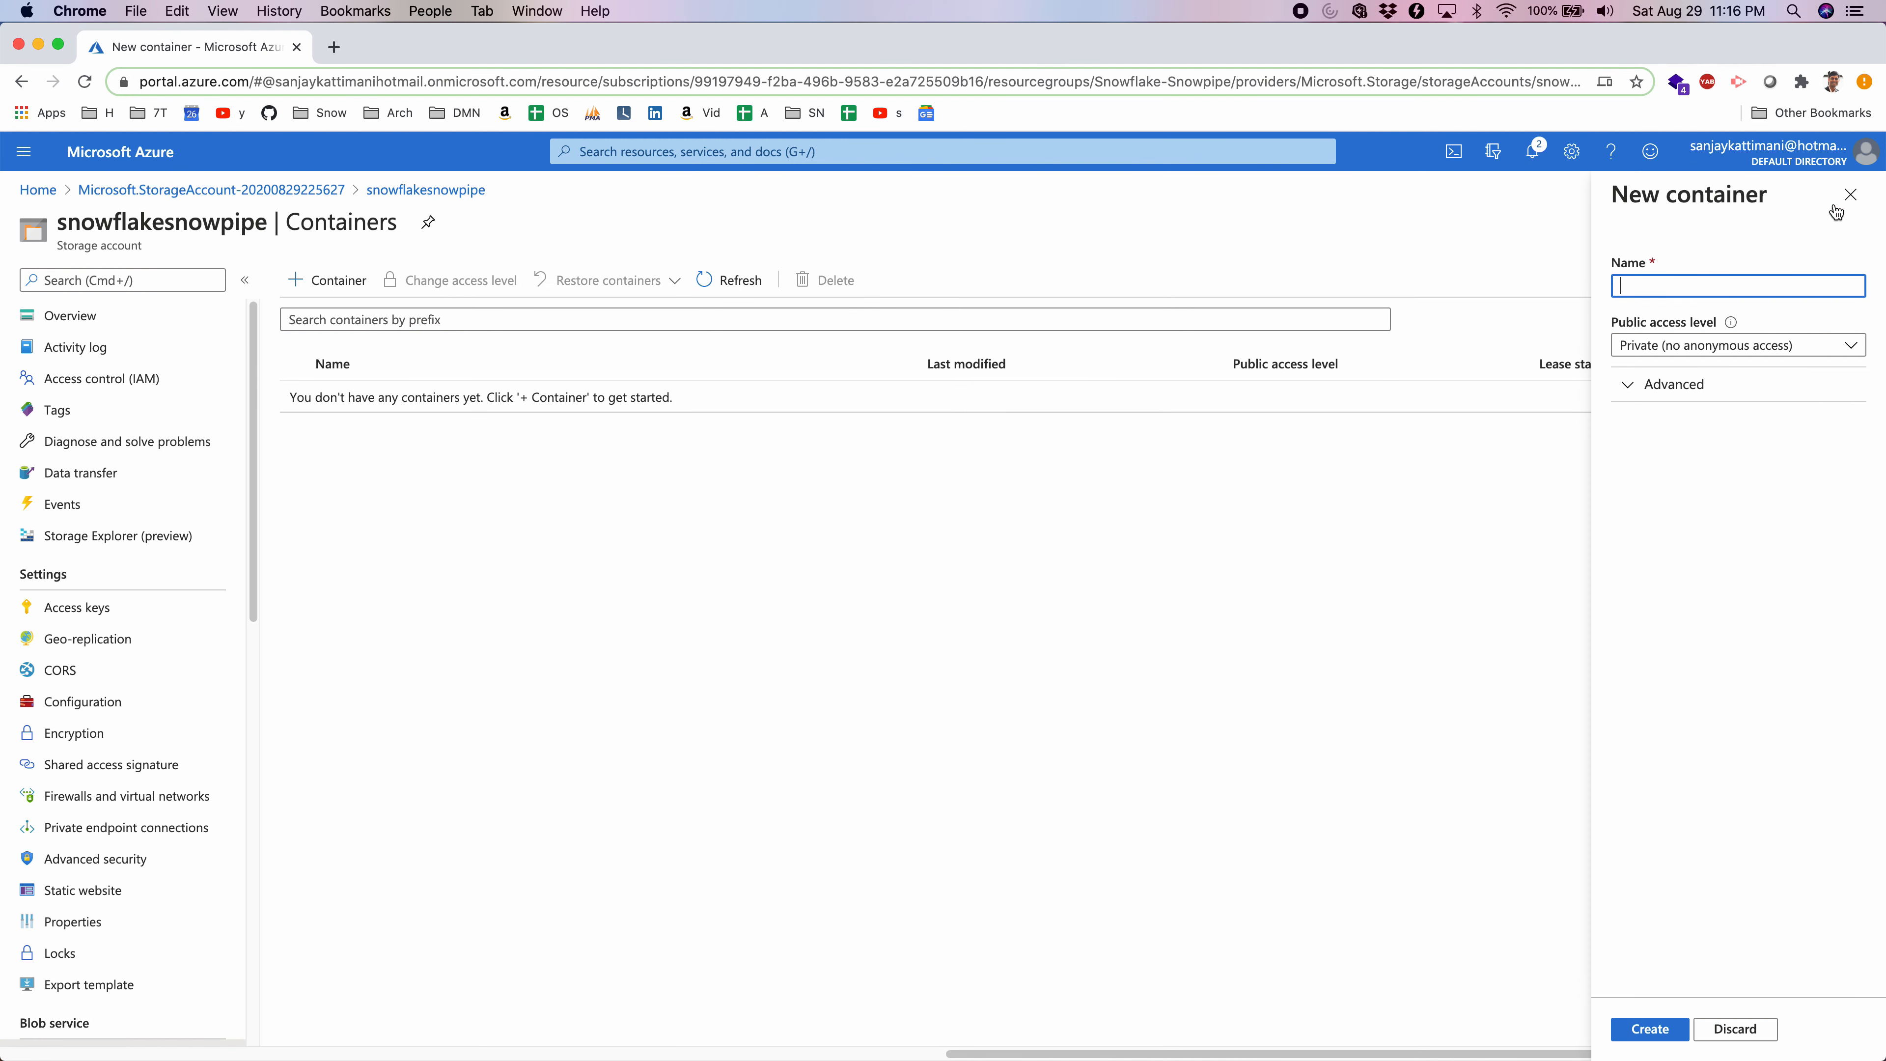
pyautogui.write('banking-data-blob')
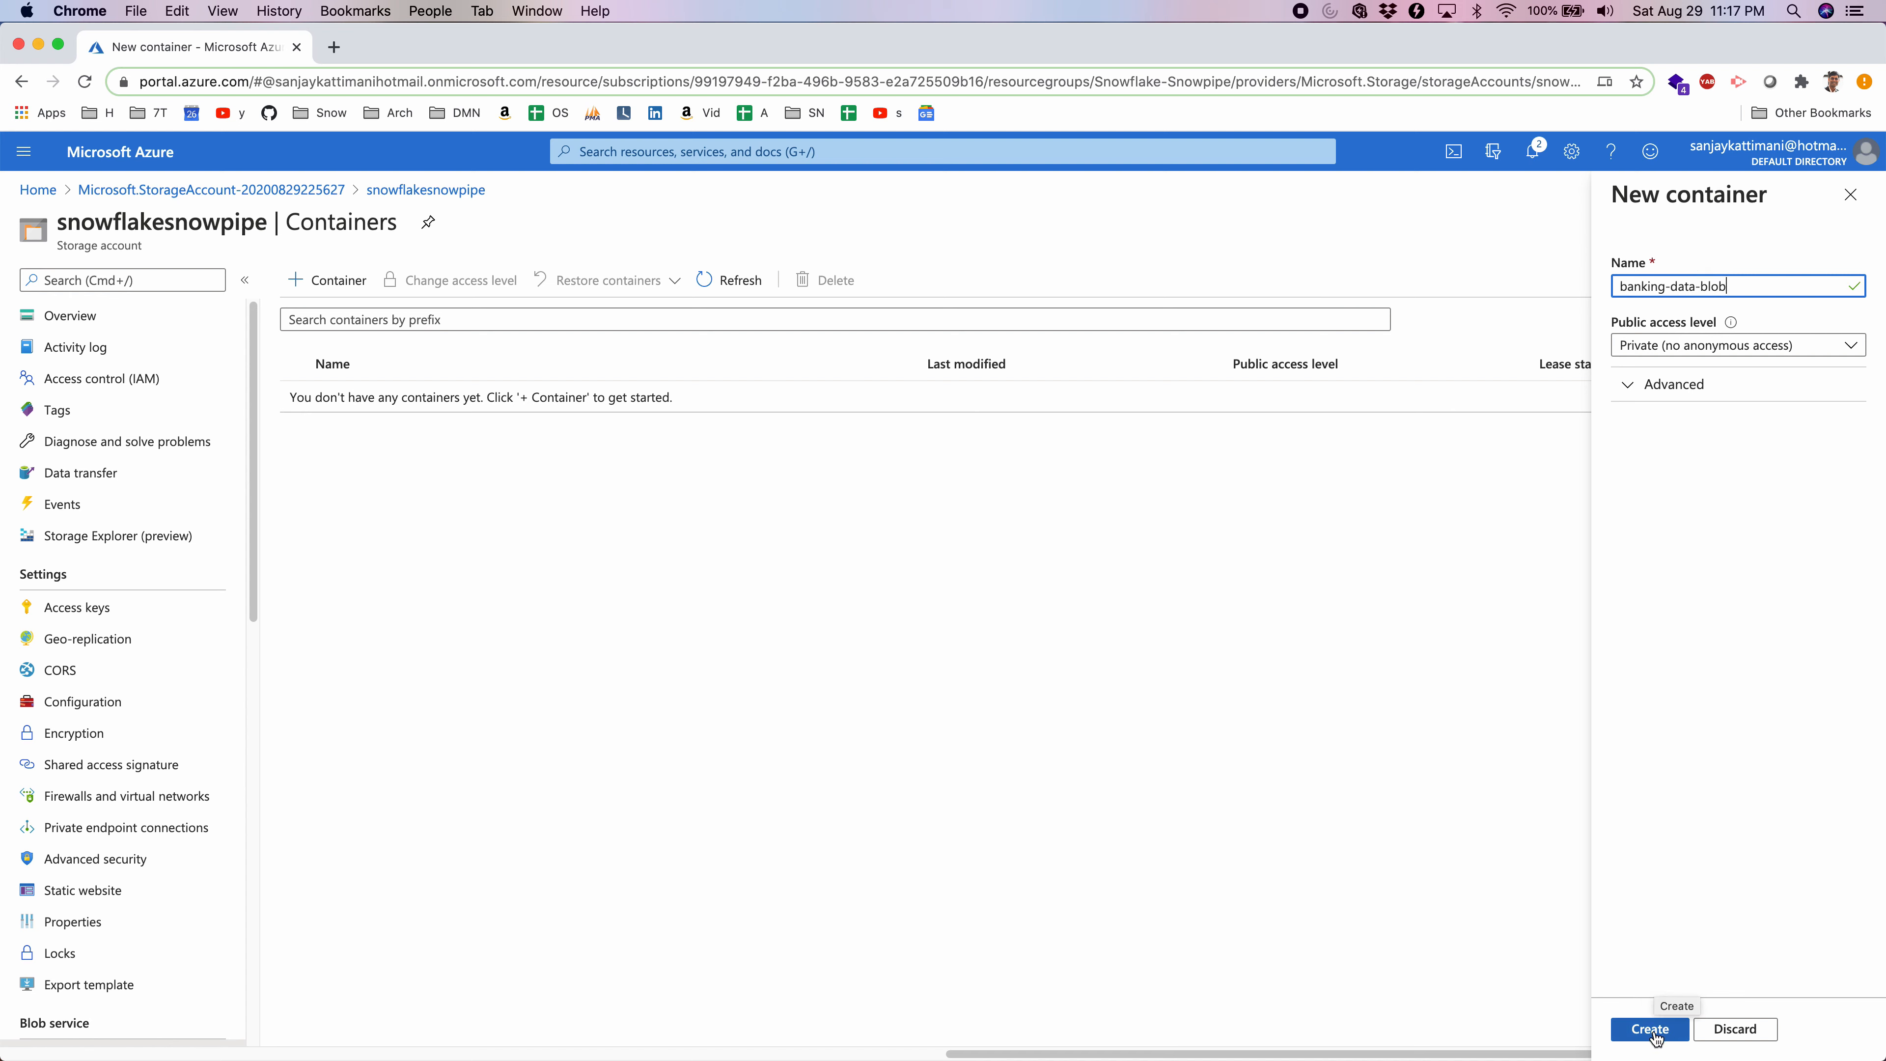
pyautogui.click(1650, 1030)
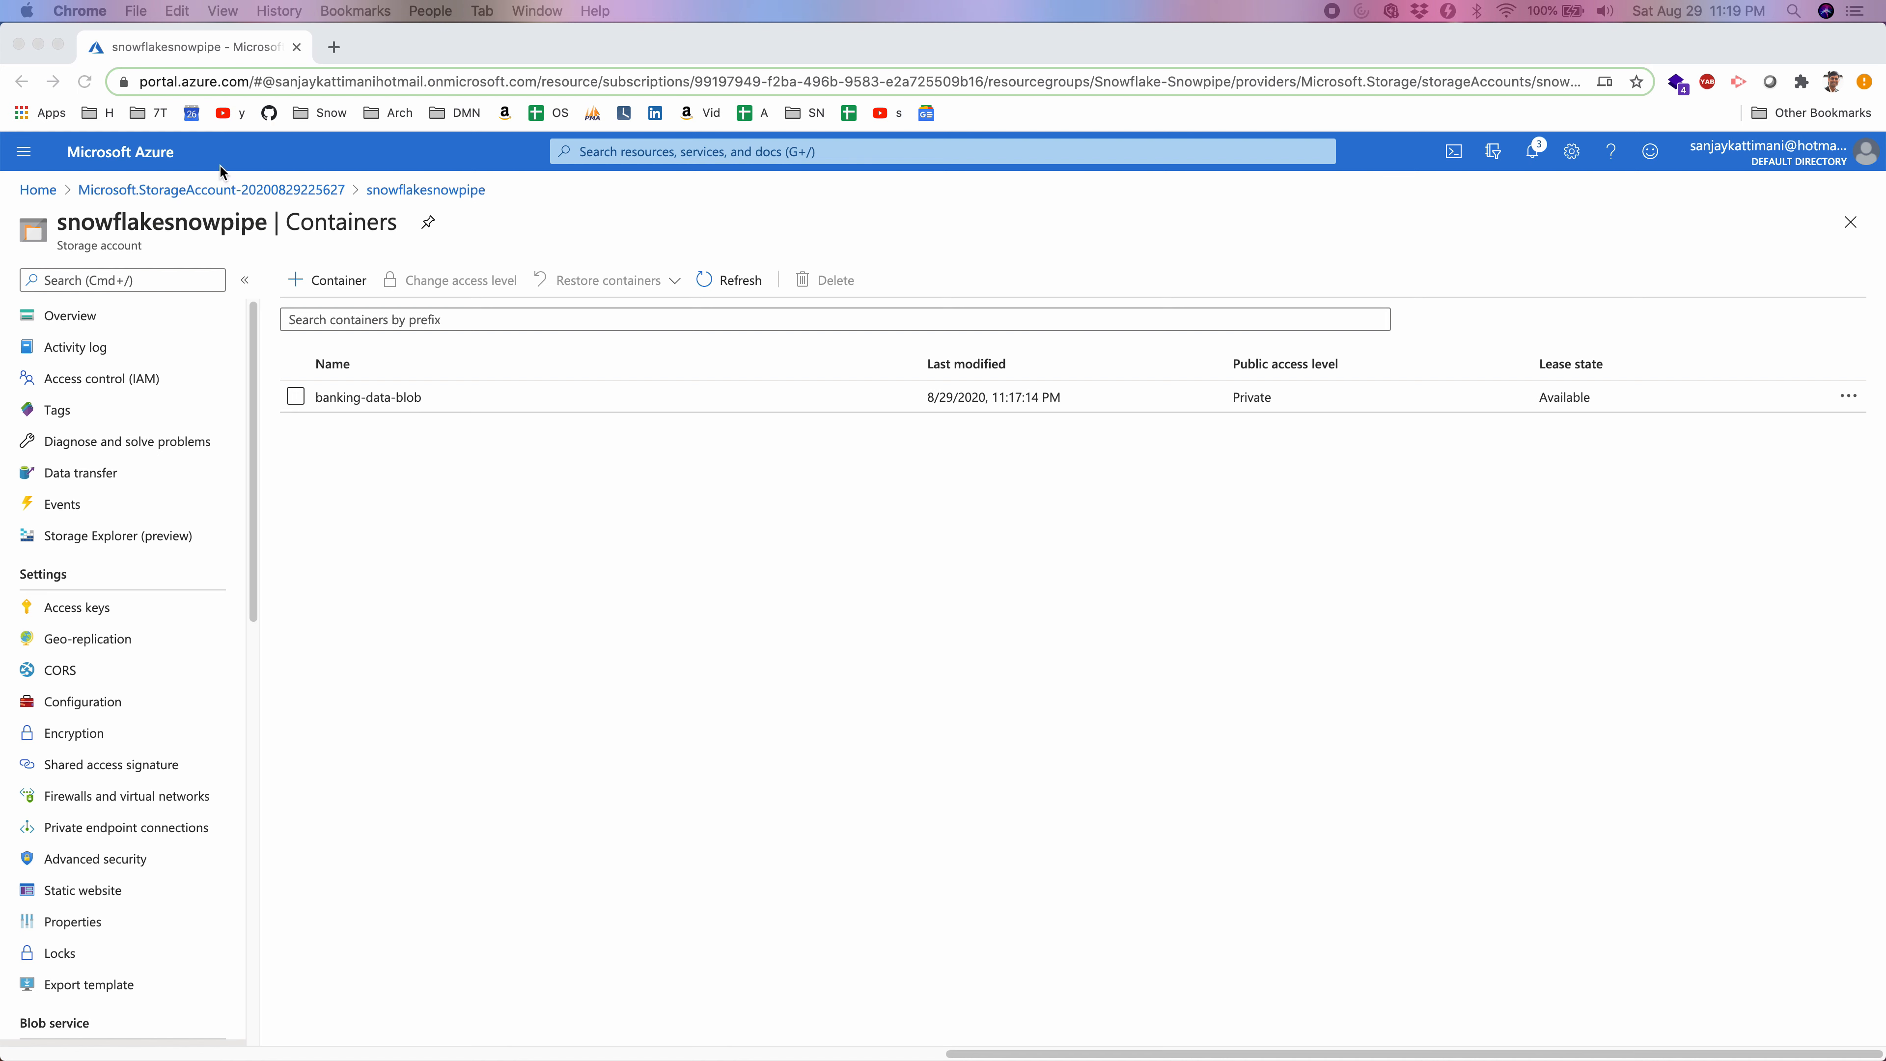
# Return to the storage account overview and add a queue named banking-data-queue.
pyautogui.click(401, 192)
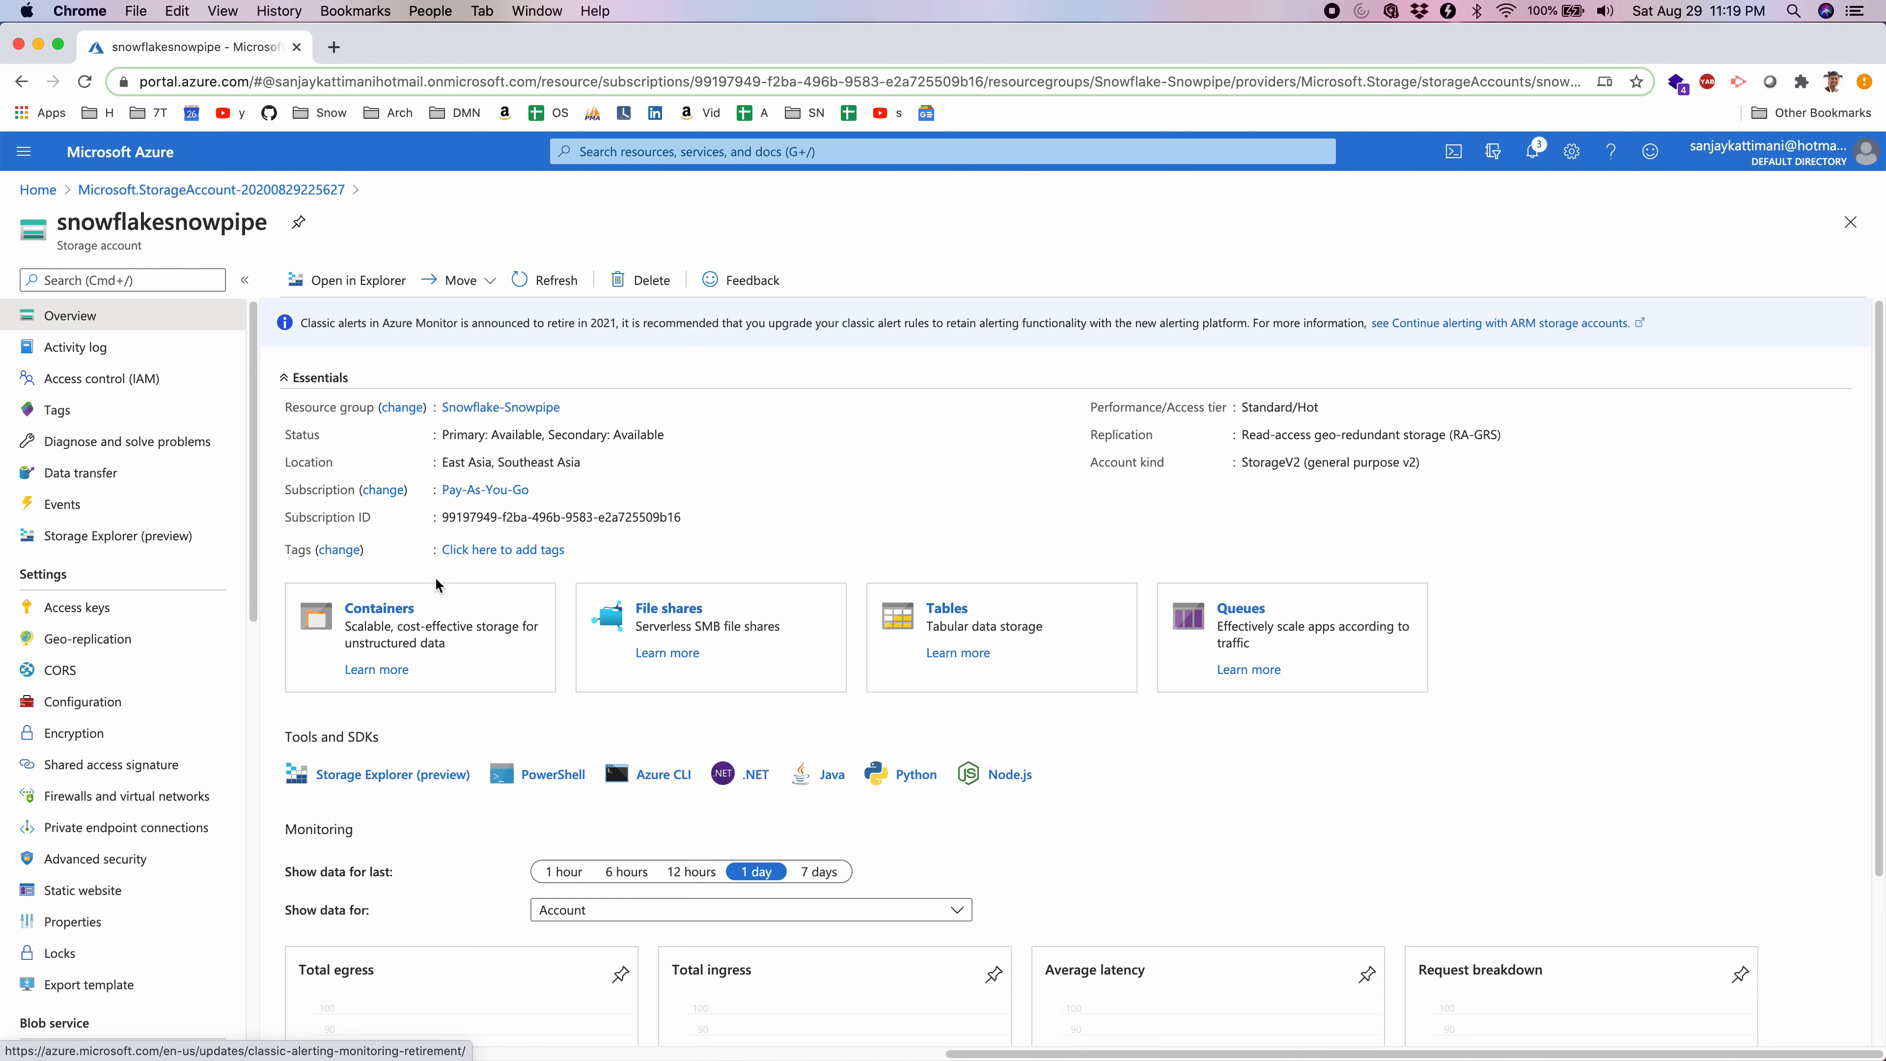
pyautogui.click(1220, 625)
pyautogui.click(320, 280)
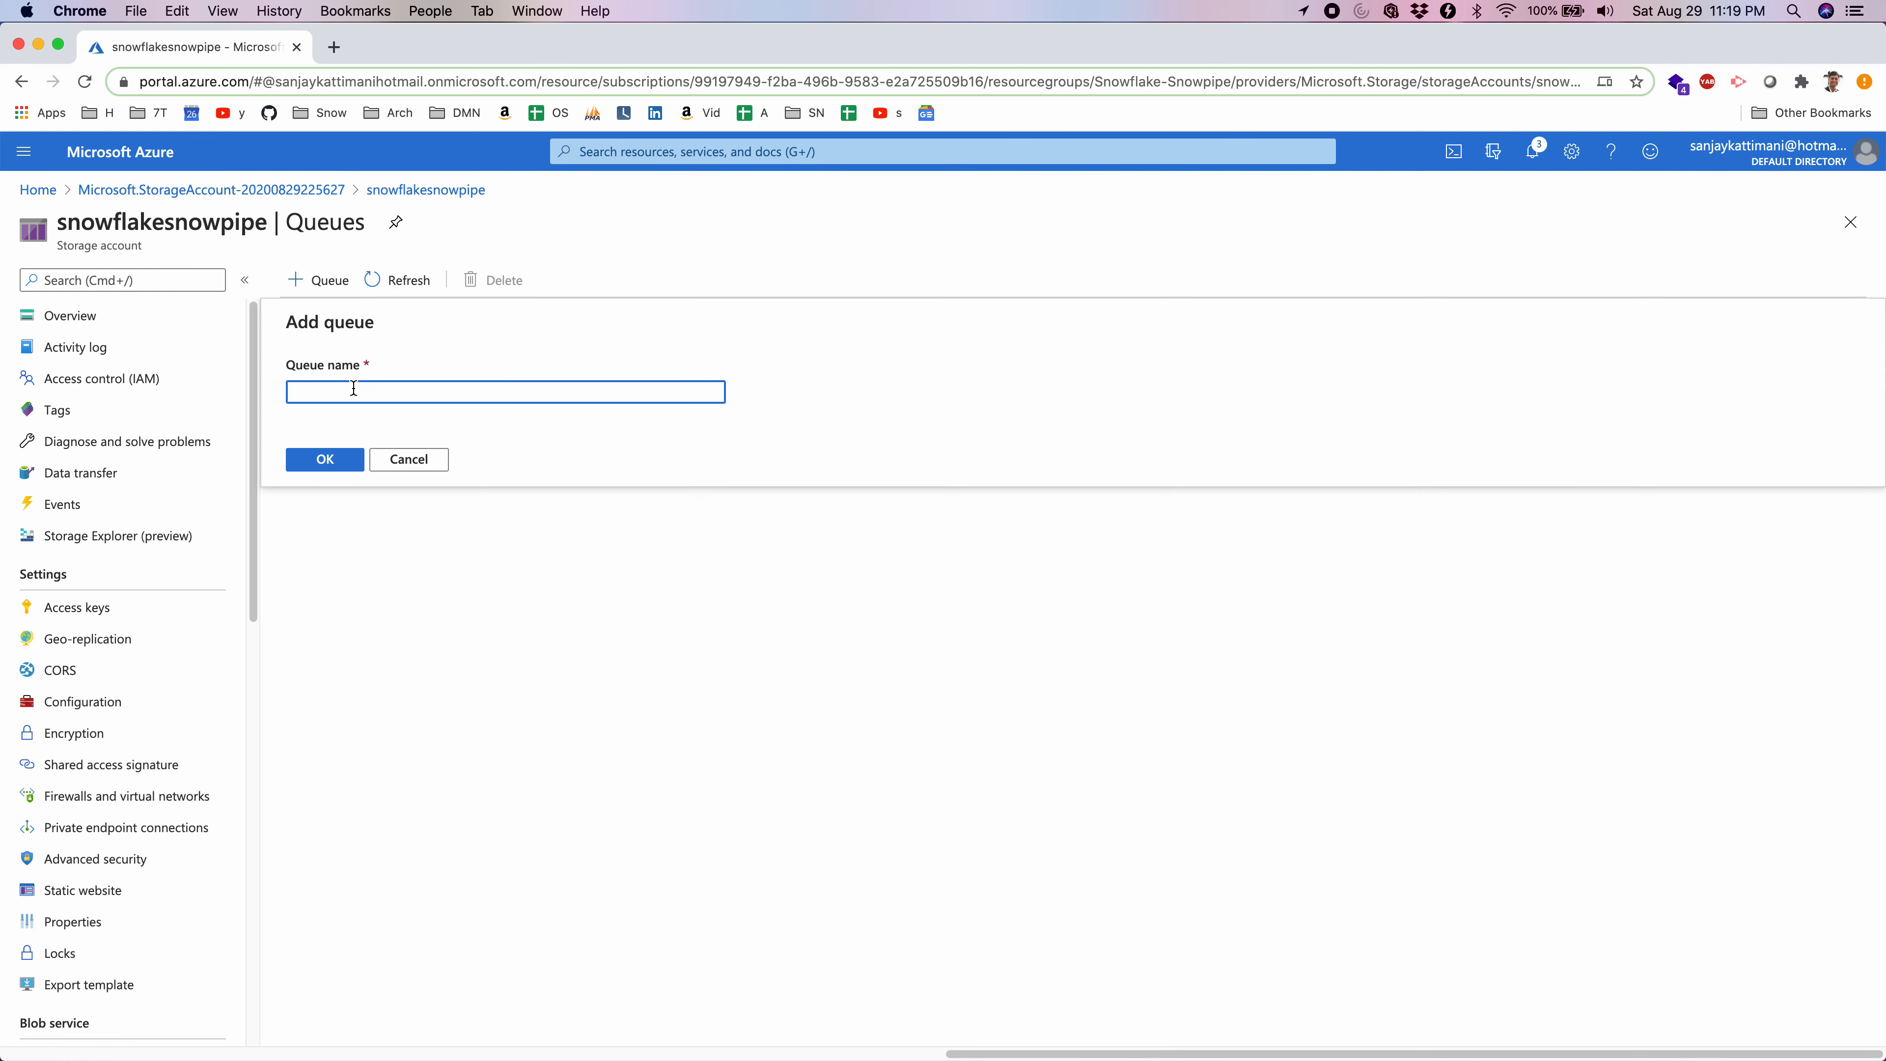
pyautogui.write('banking-data-queue')
pyautogui.click(331, 460)
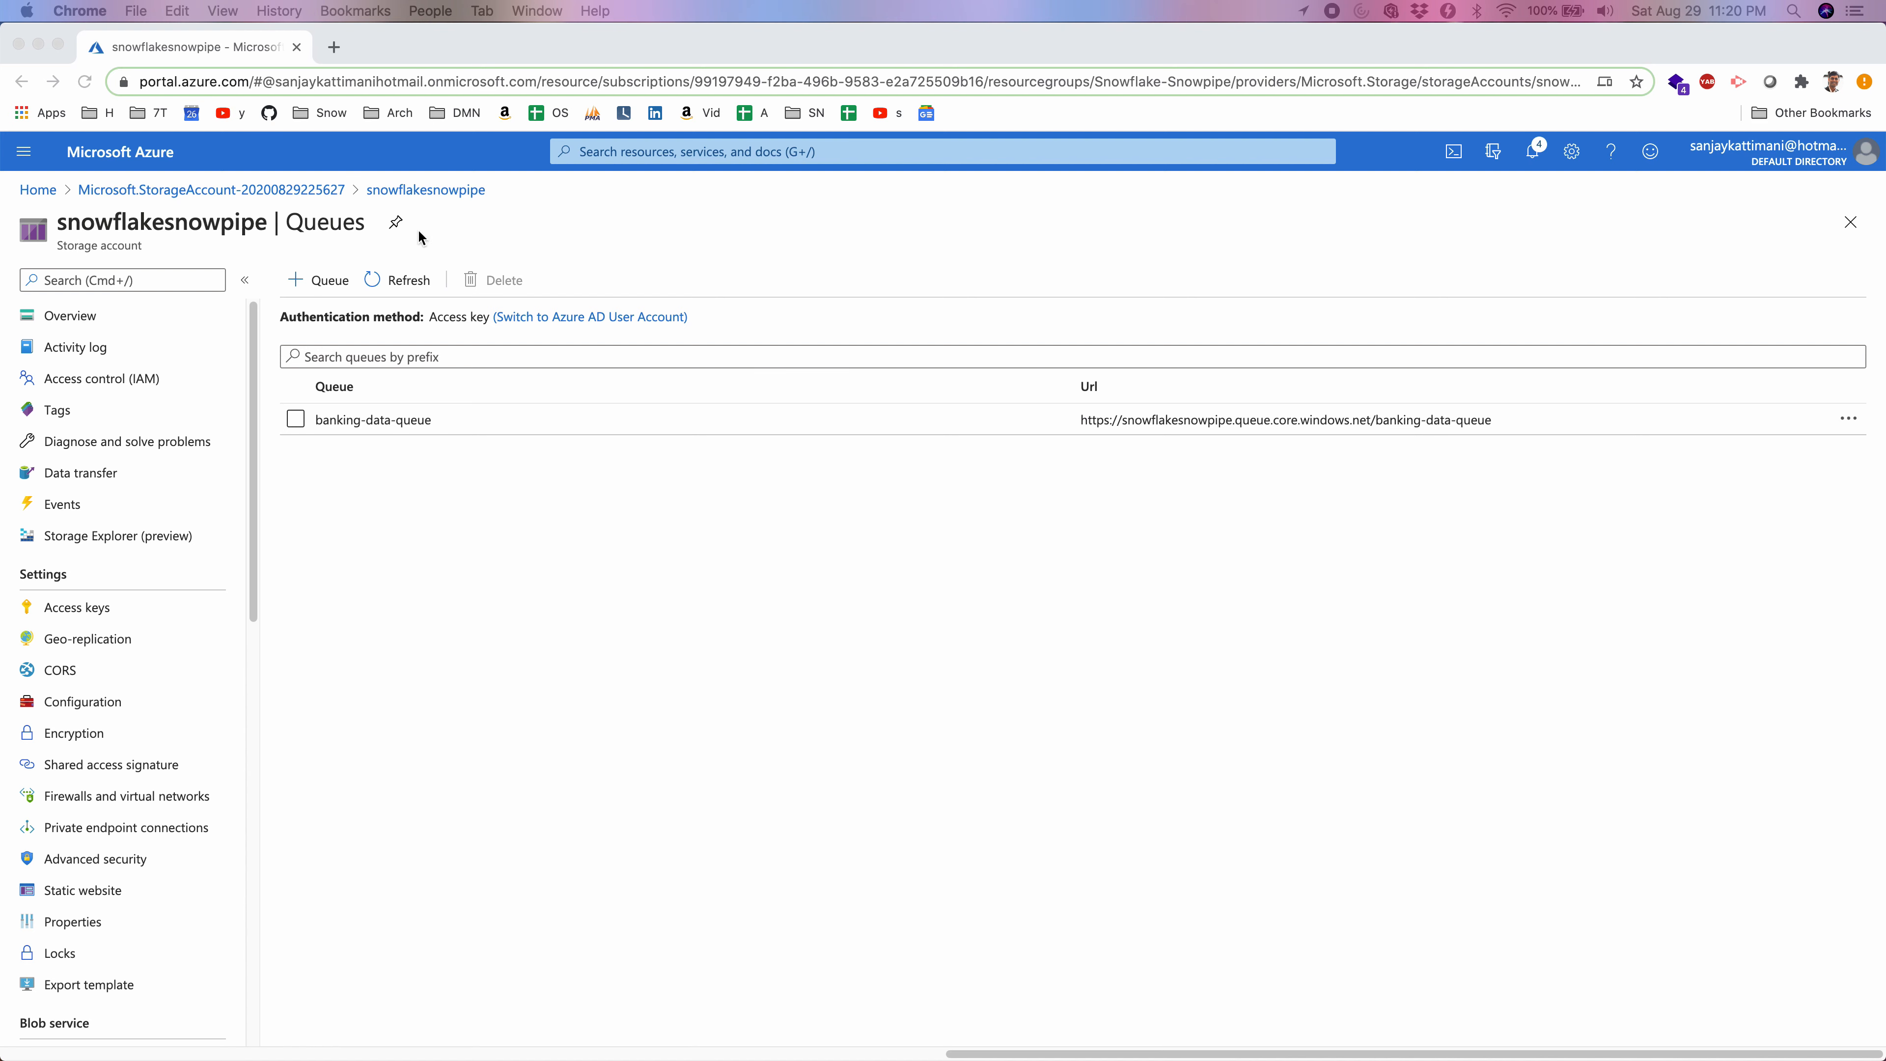
# Start an event subscription from the snowflakesnowpipe storage account's Events, naming it SnowflakeEventgrid-snowpipe with the Event Grid Schema.
pyautogui.click(408, 199)
pyautogui.click(407, 192)
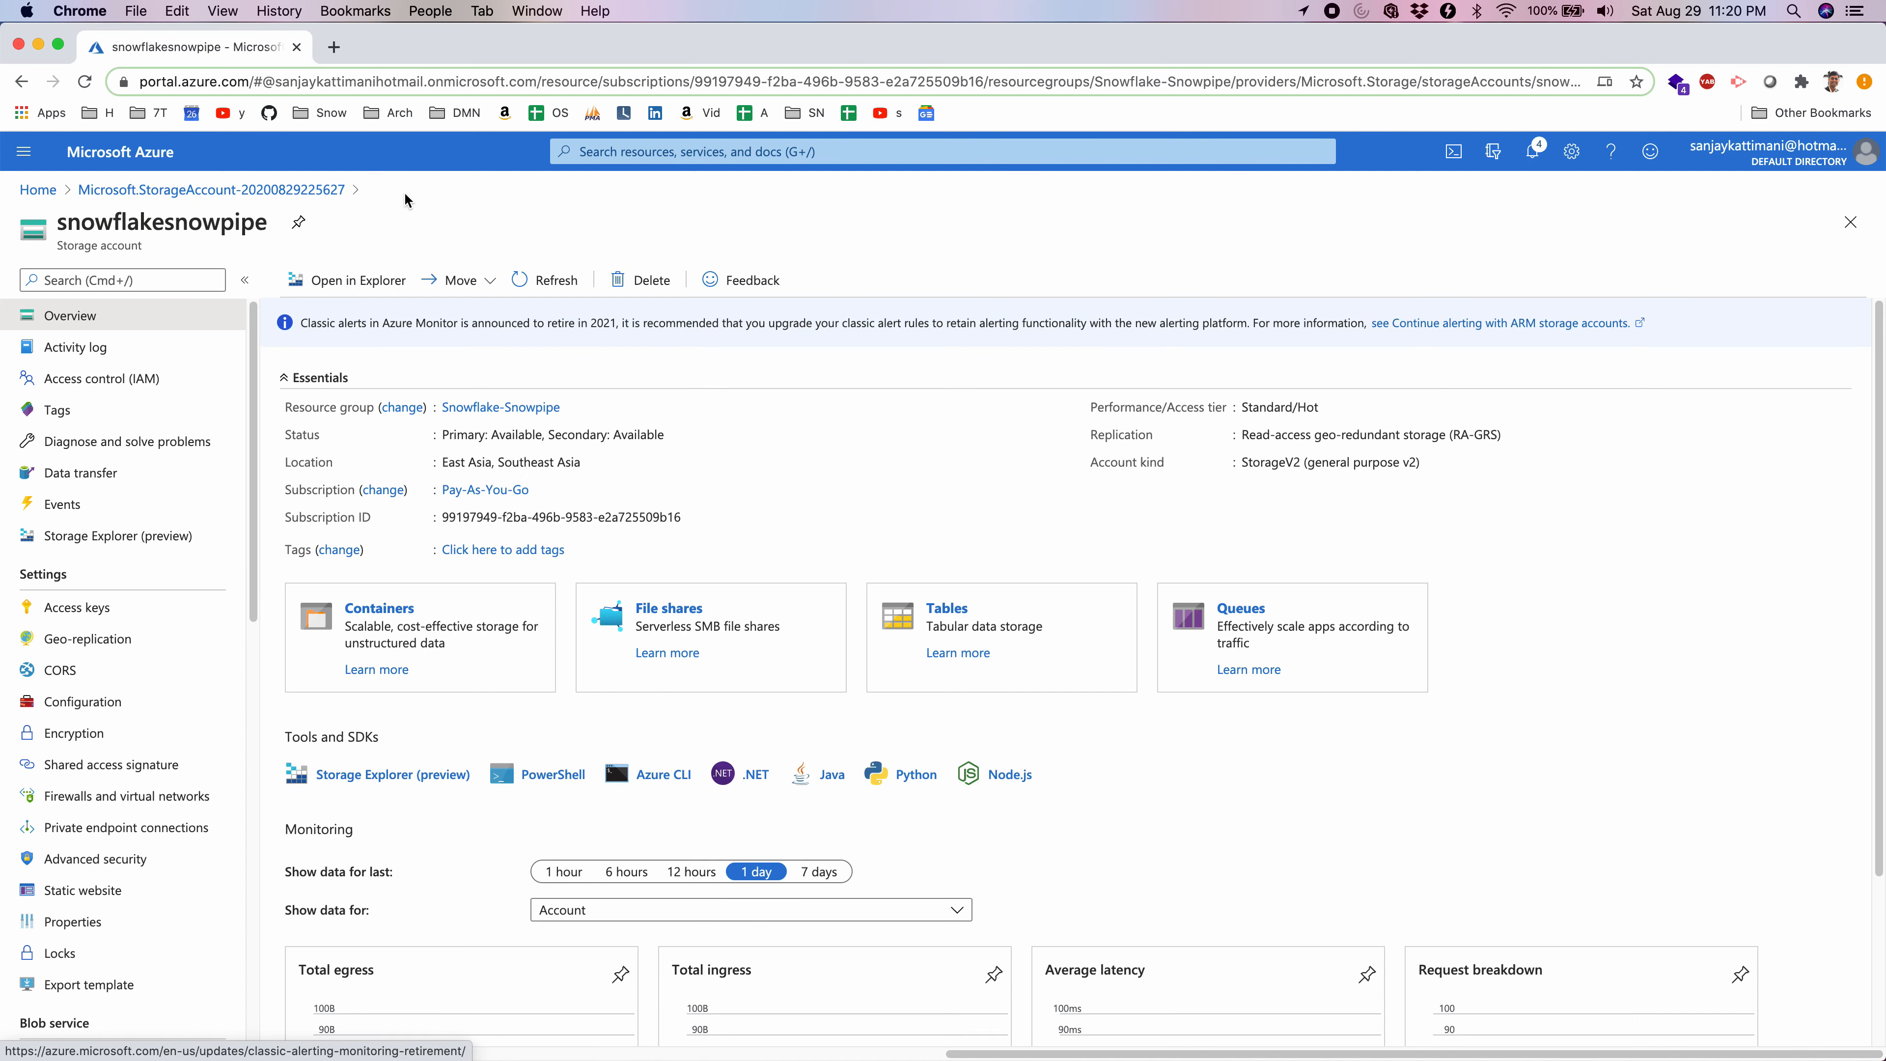
pyautogui.click(380, 606)
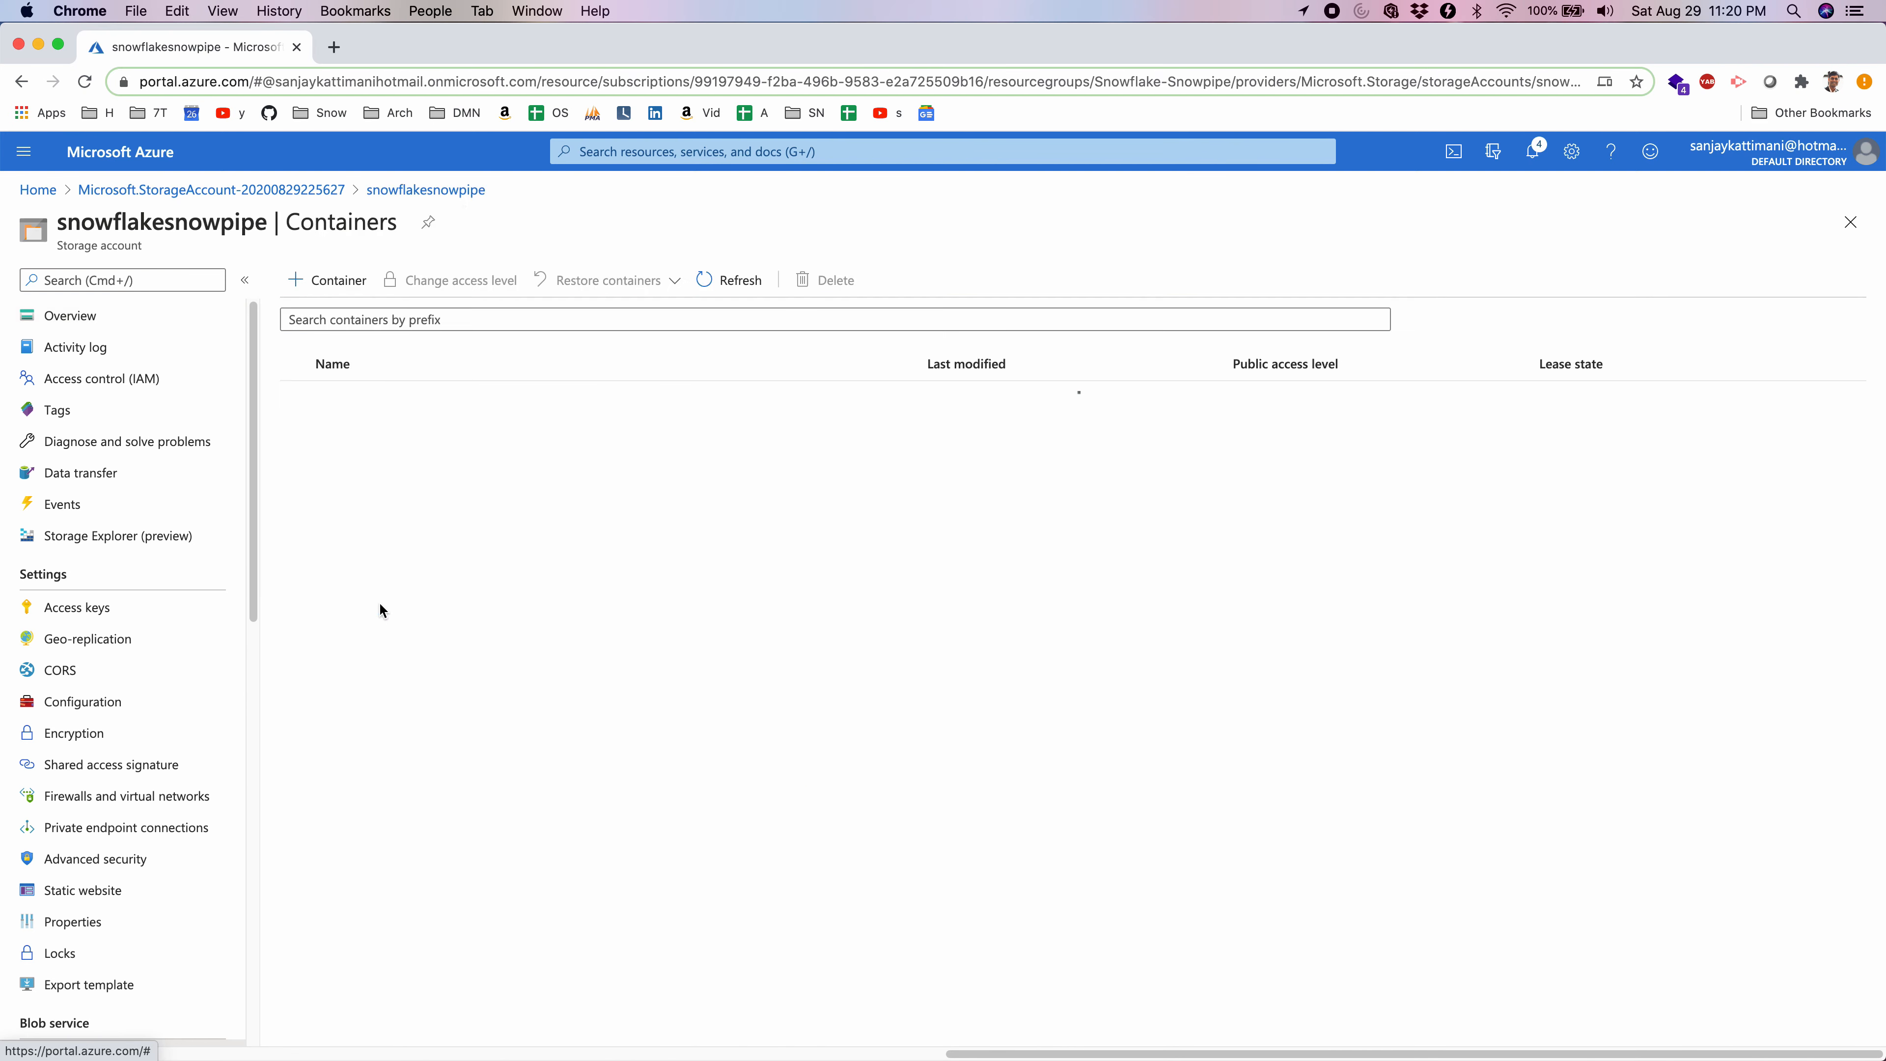
pyautogui.click(49, 509)
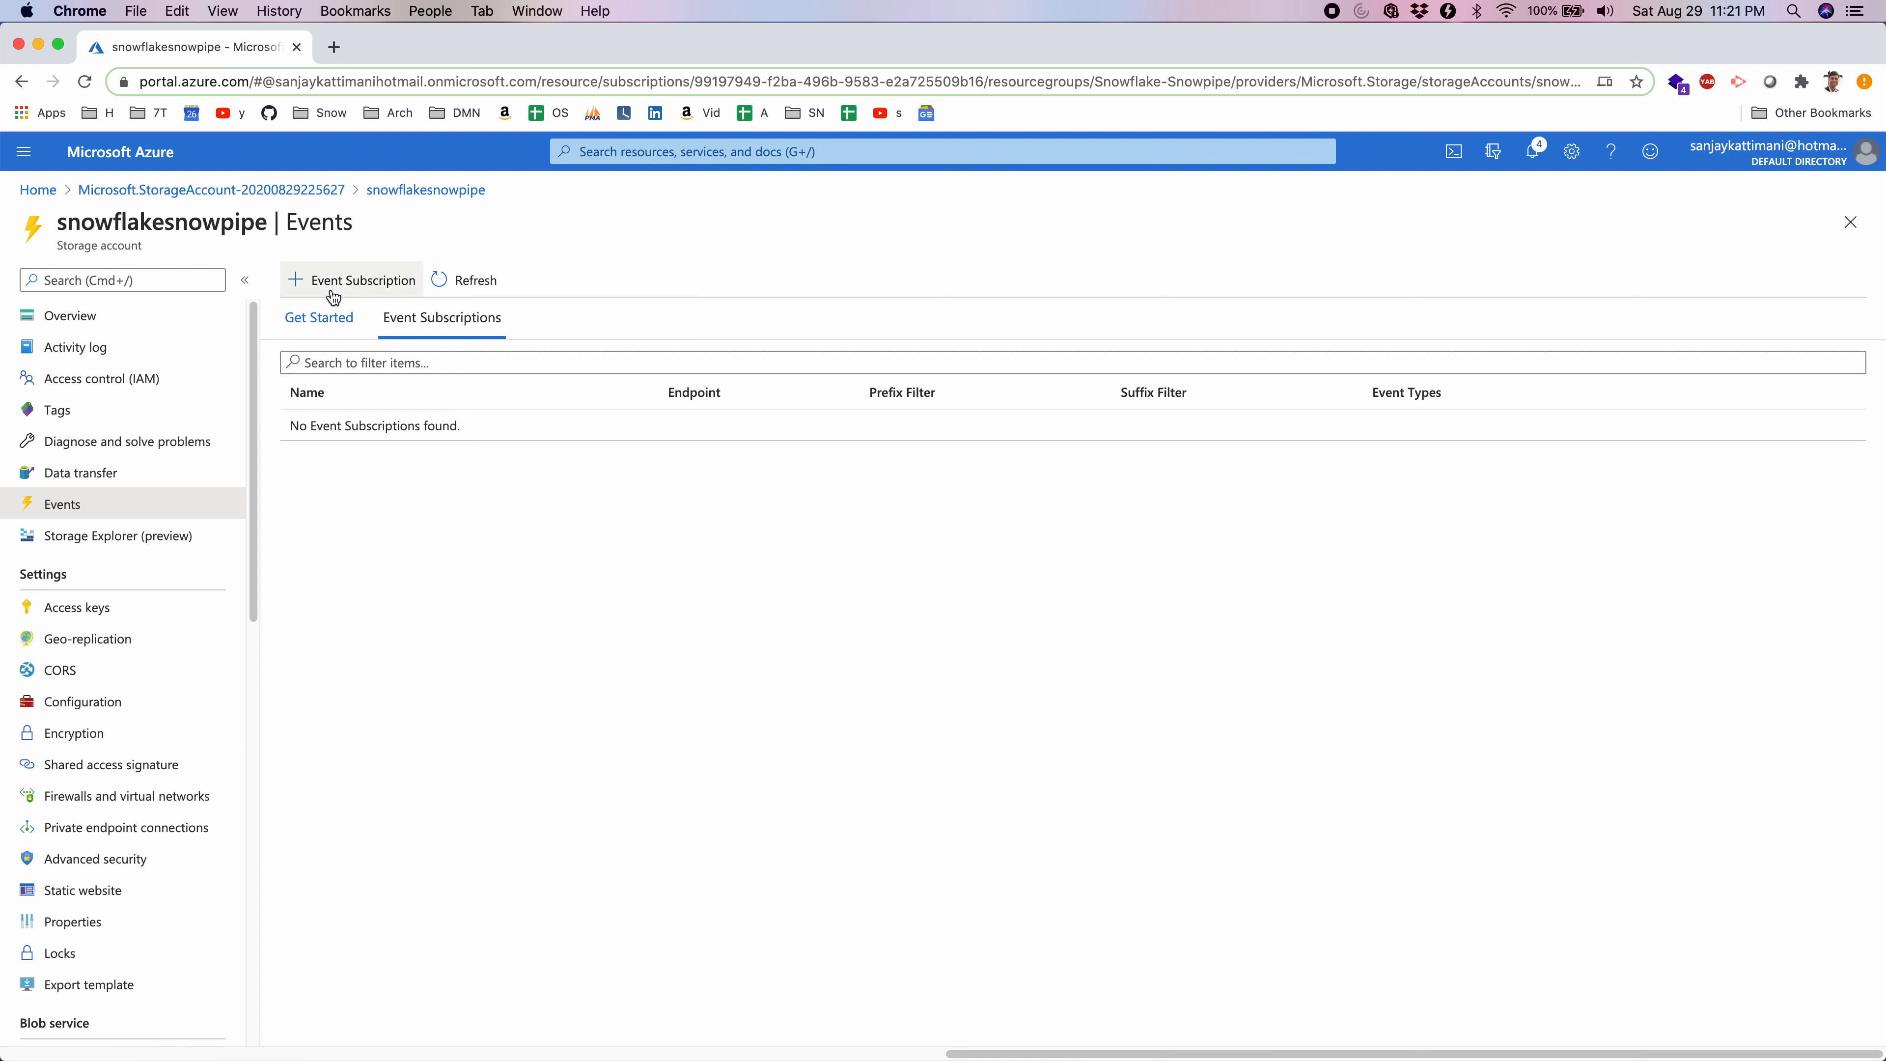
pyautogui.click(332, 289)
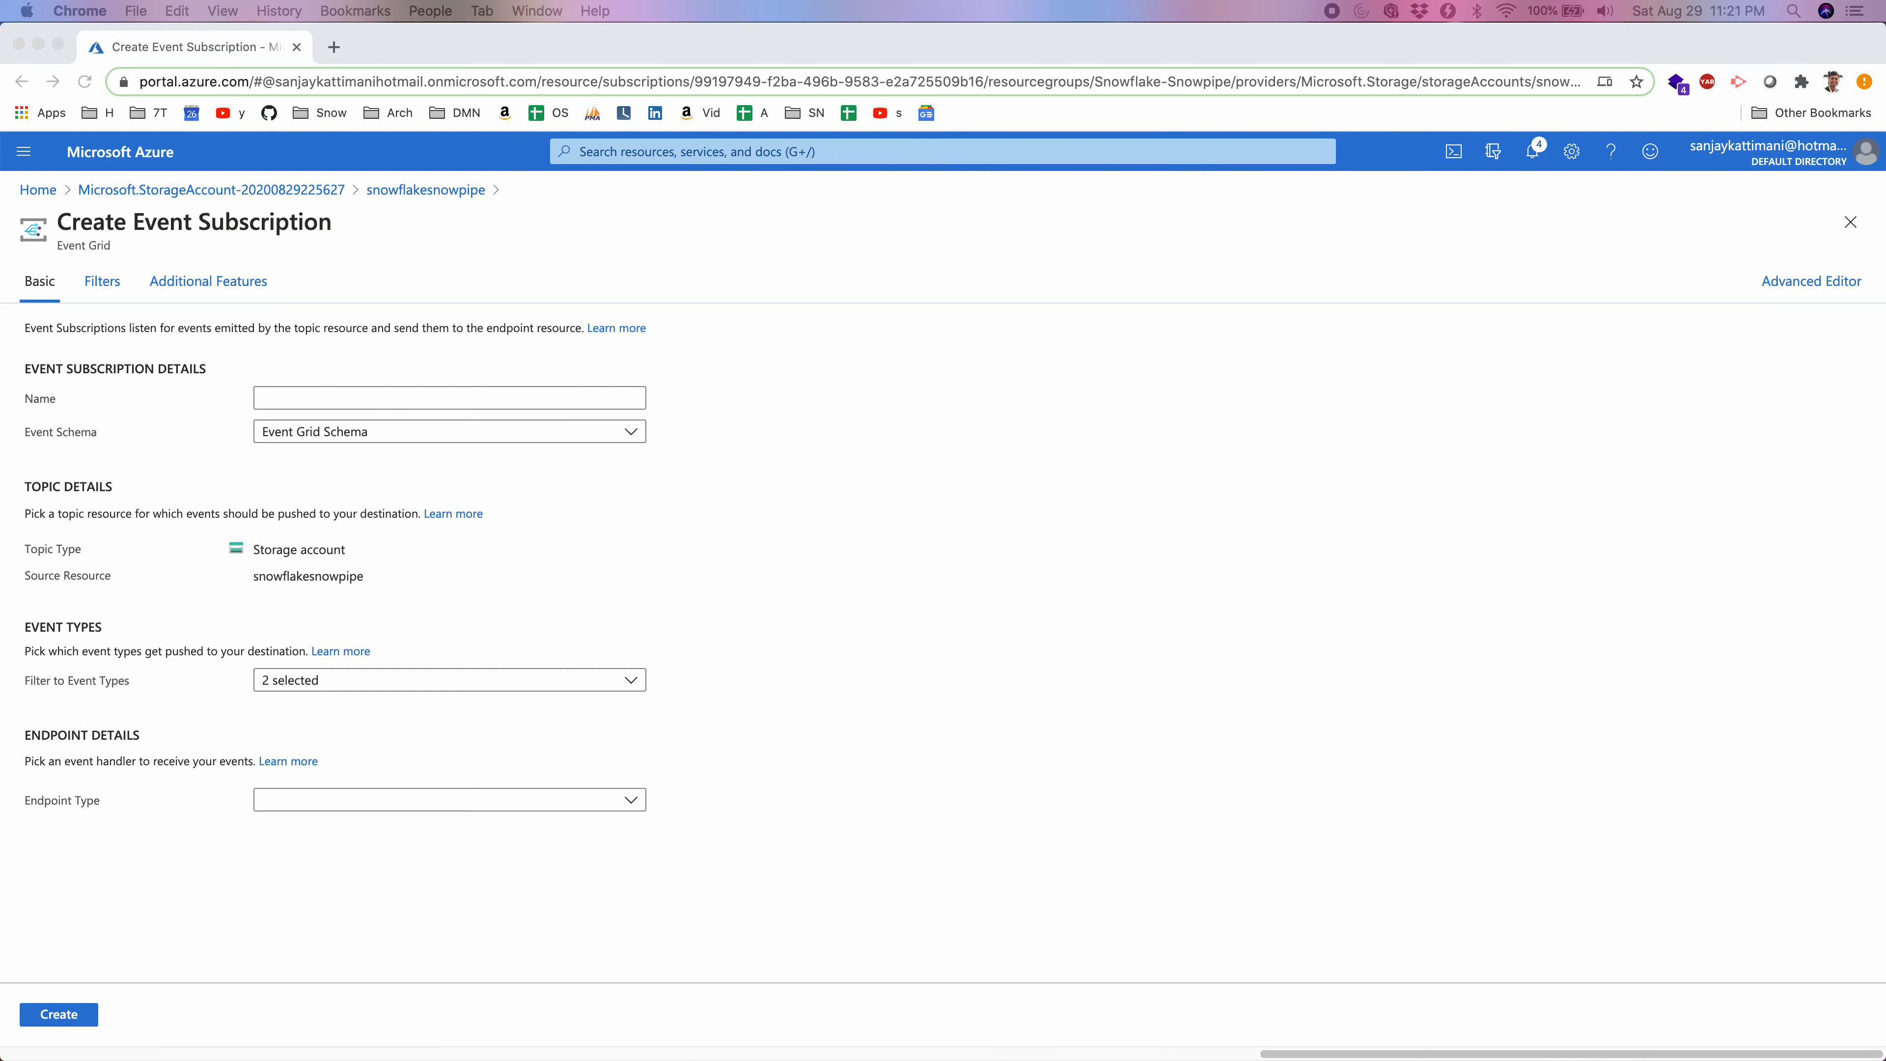
pyautogui.click(367, 397)
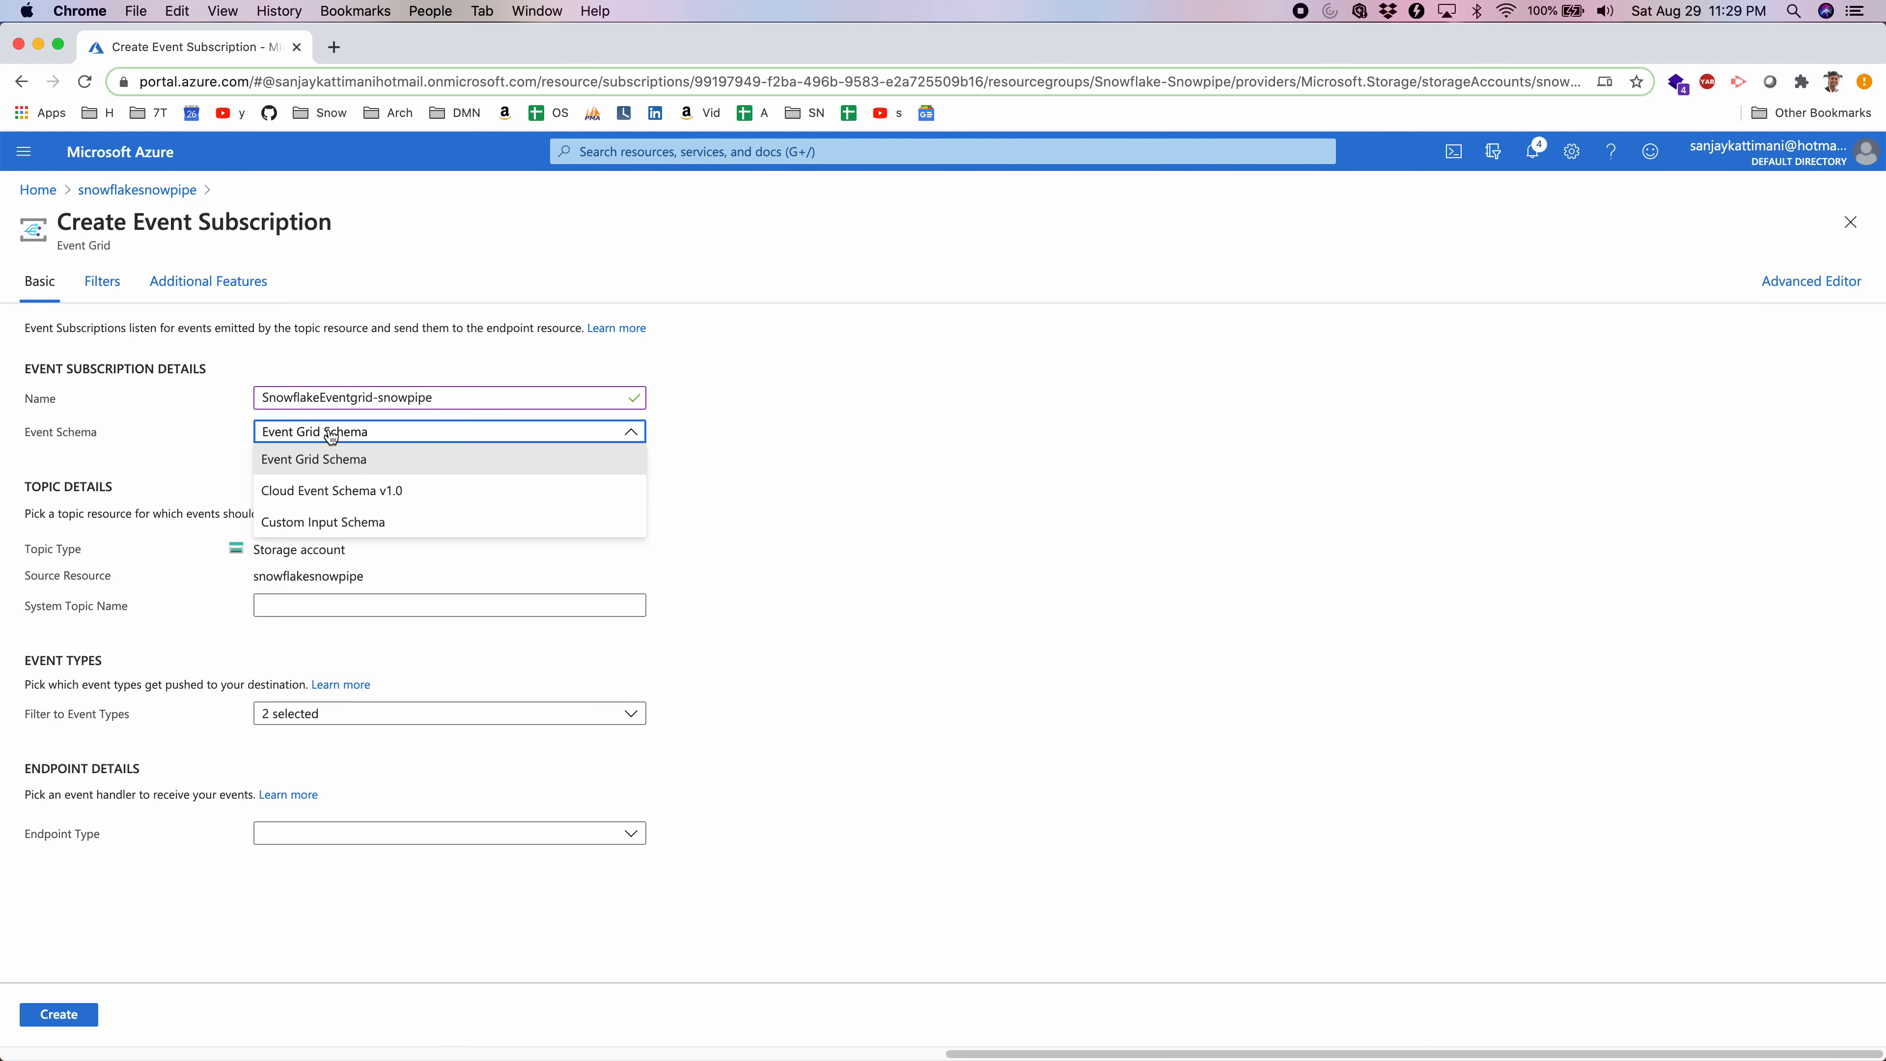
pyautogui.click(352, 466)
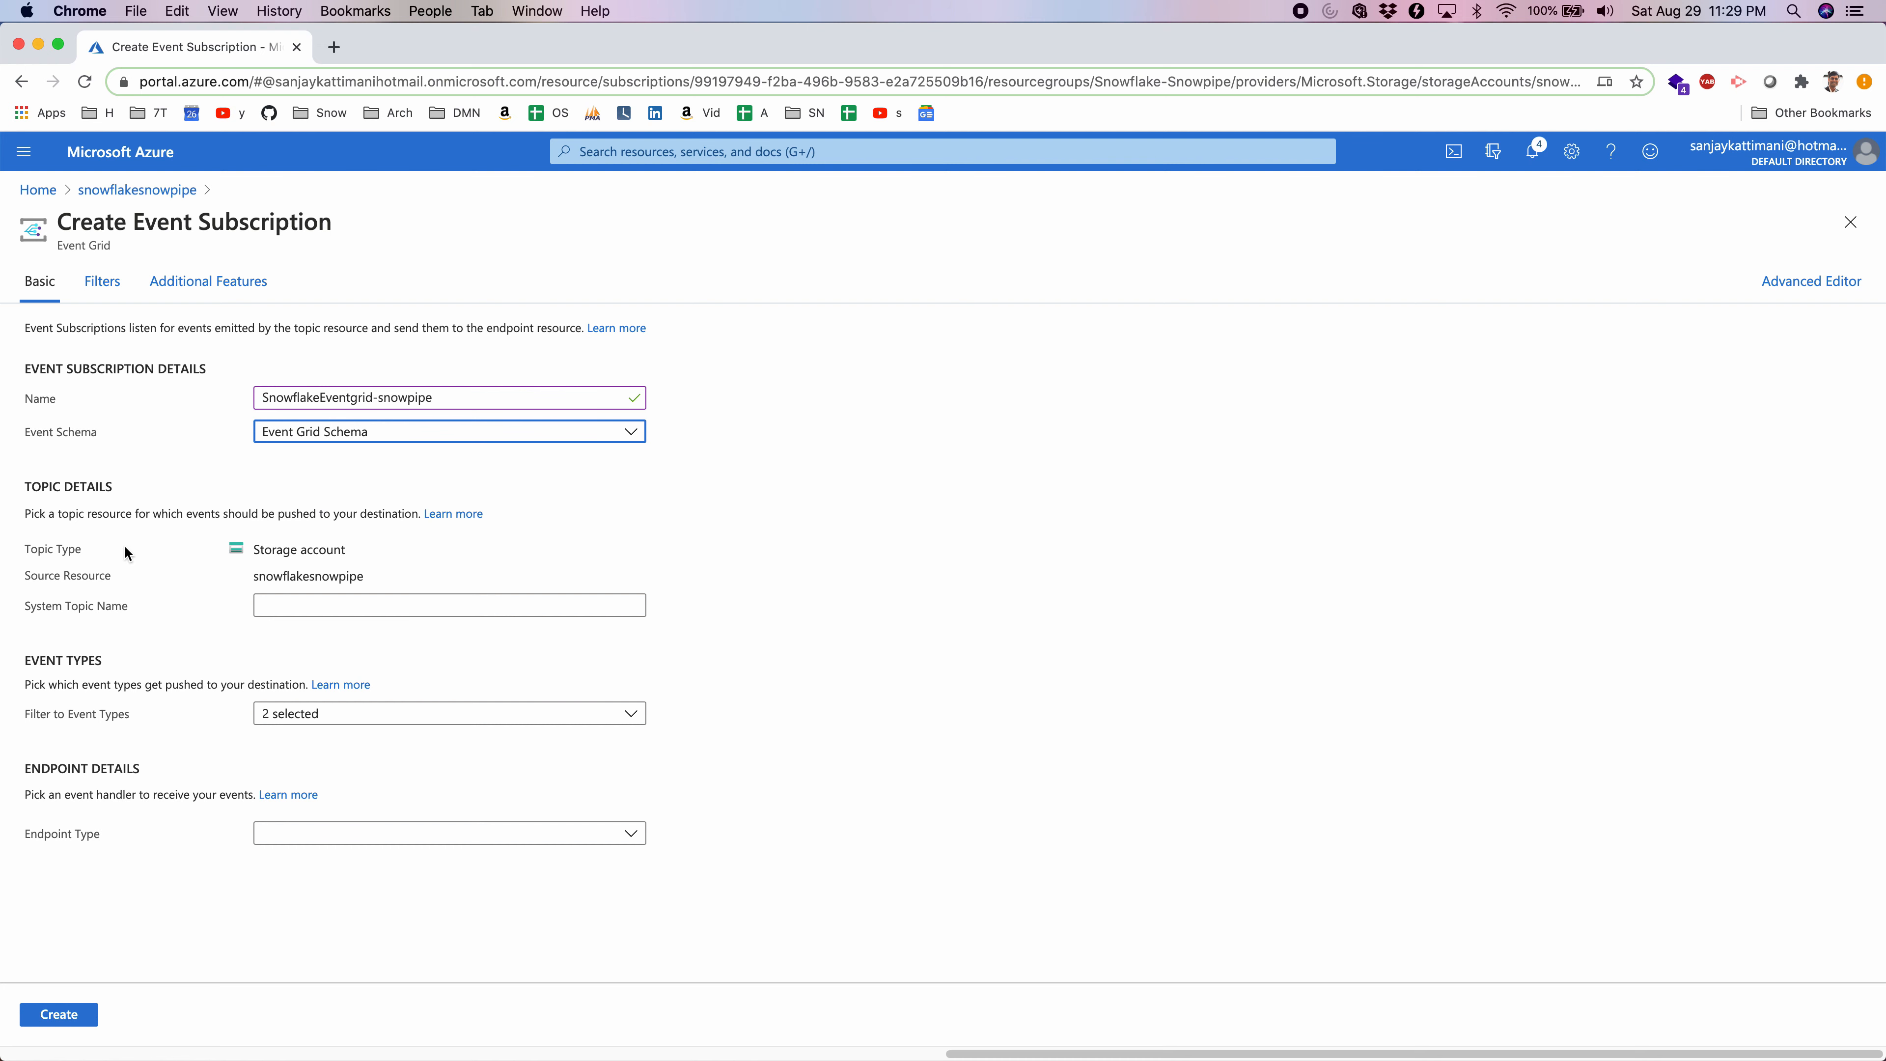
# Filter the event subscription's event types to Blob Created only by deselecting Blob Deleted.
pyautogui.click(294, 717)
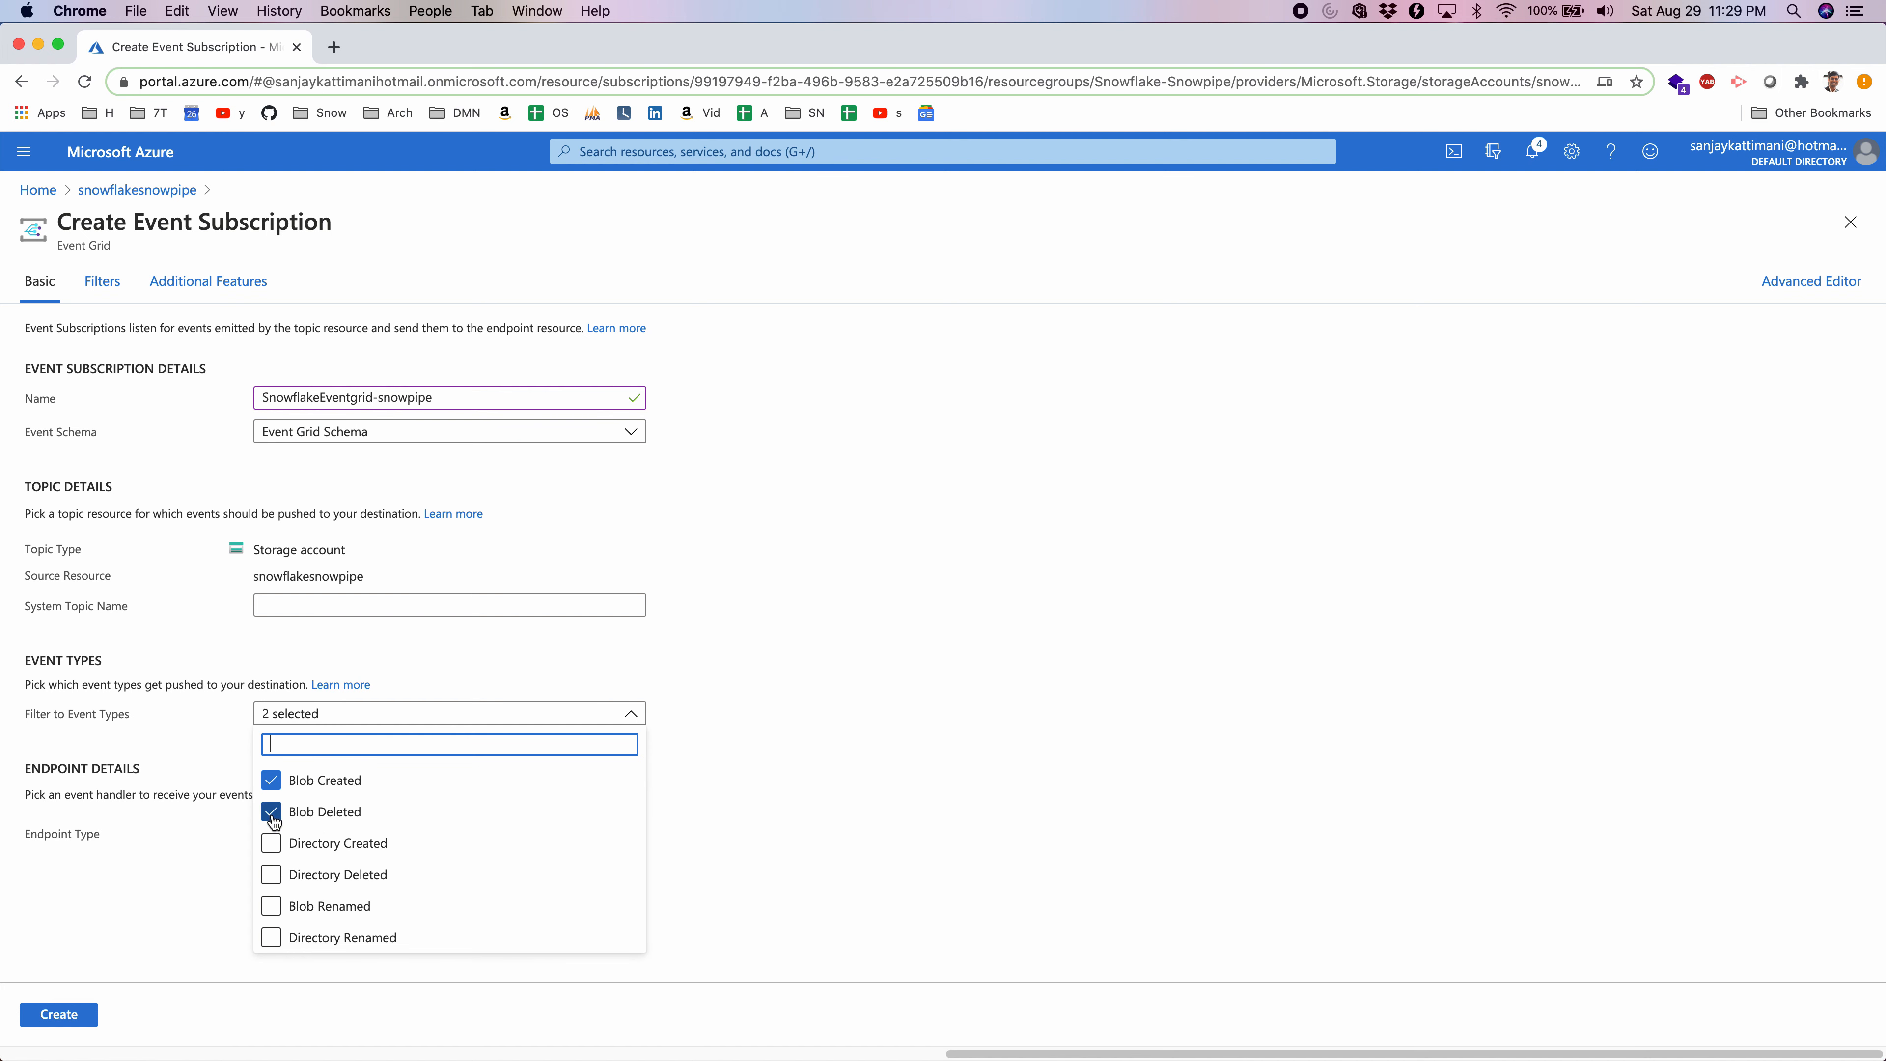
pyautogui.click(272, 813)
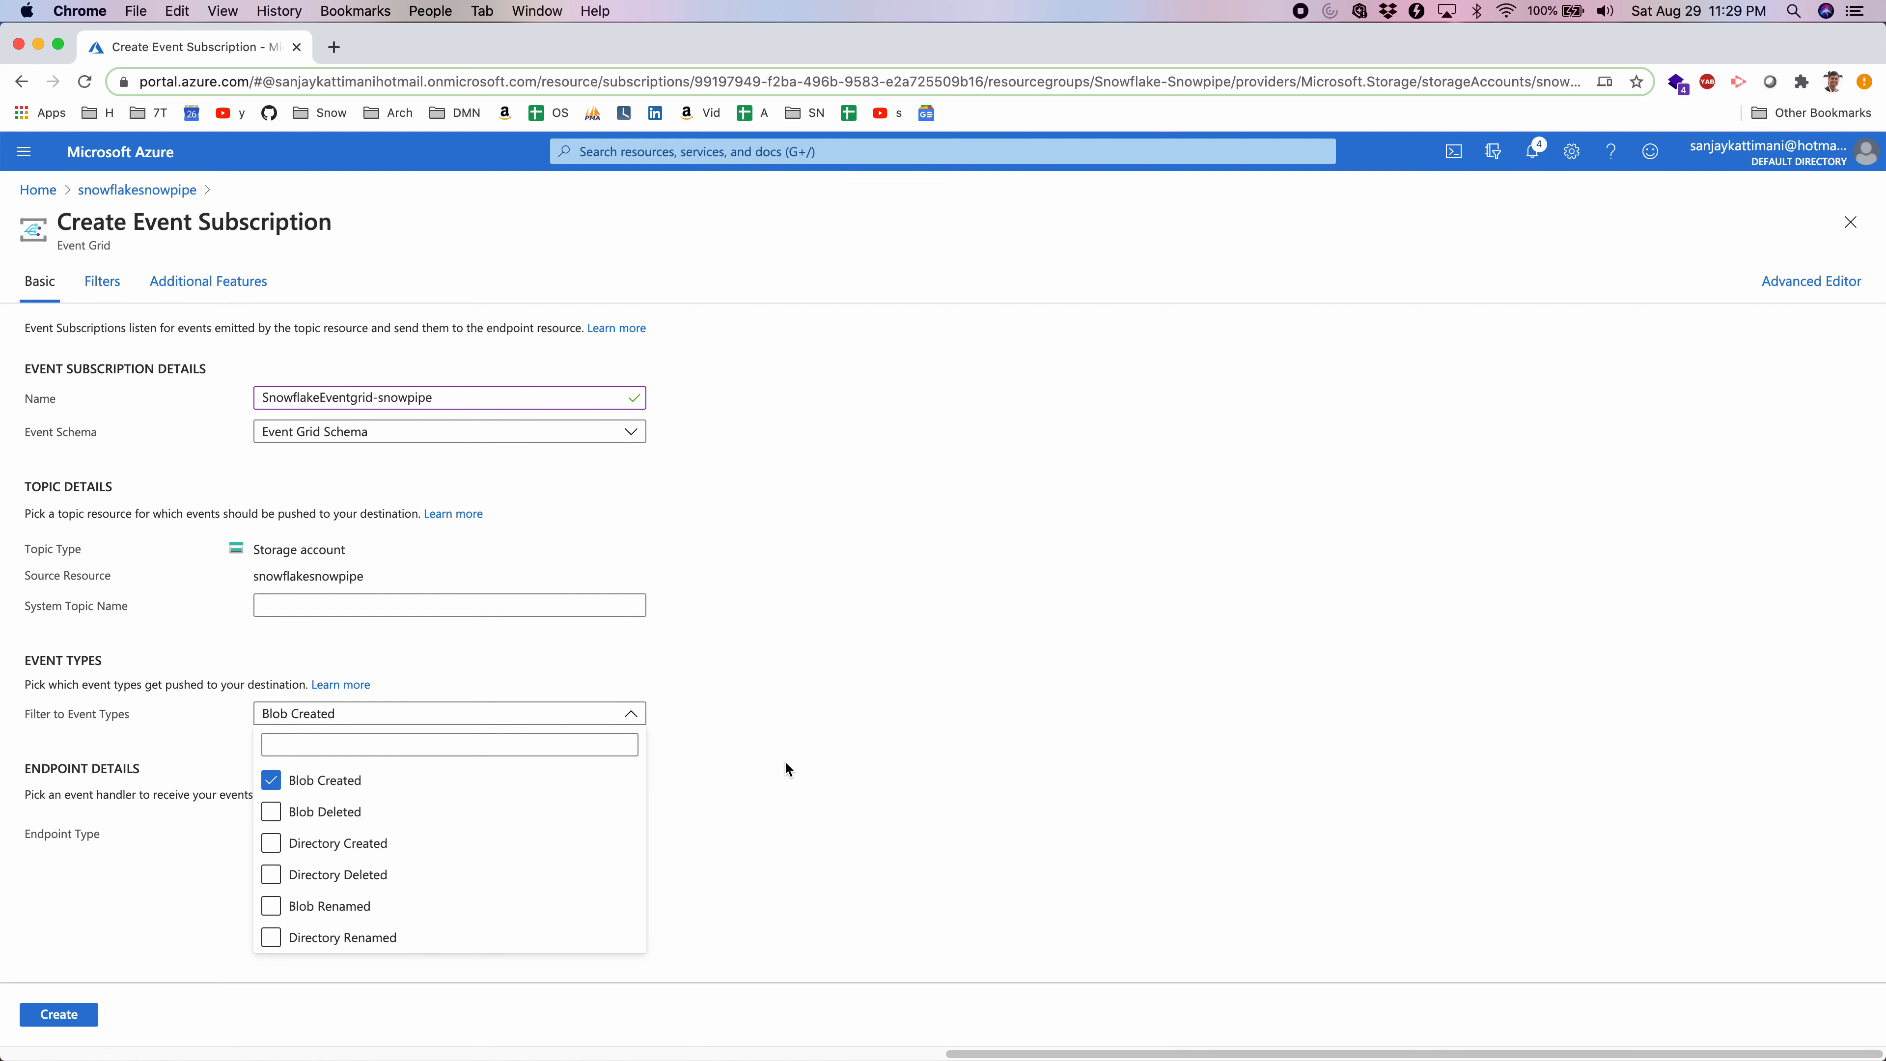
pyautogui.click(770, 764)
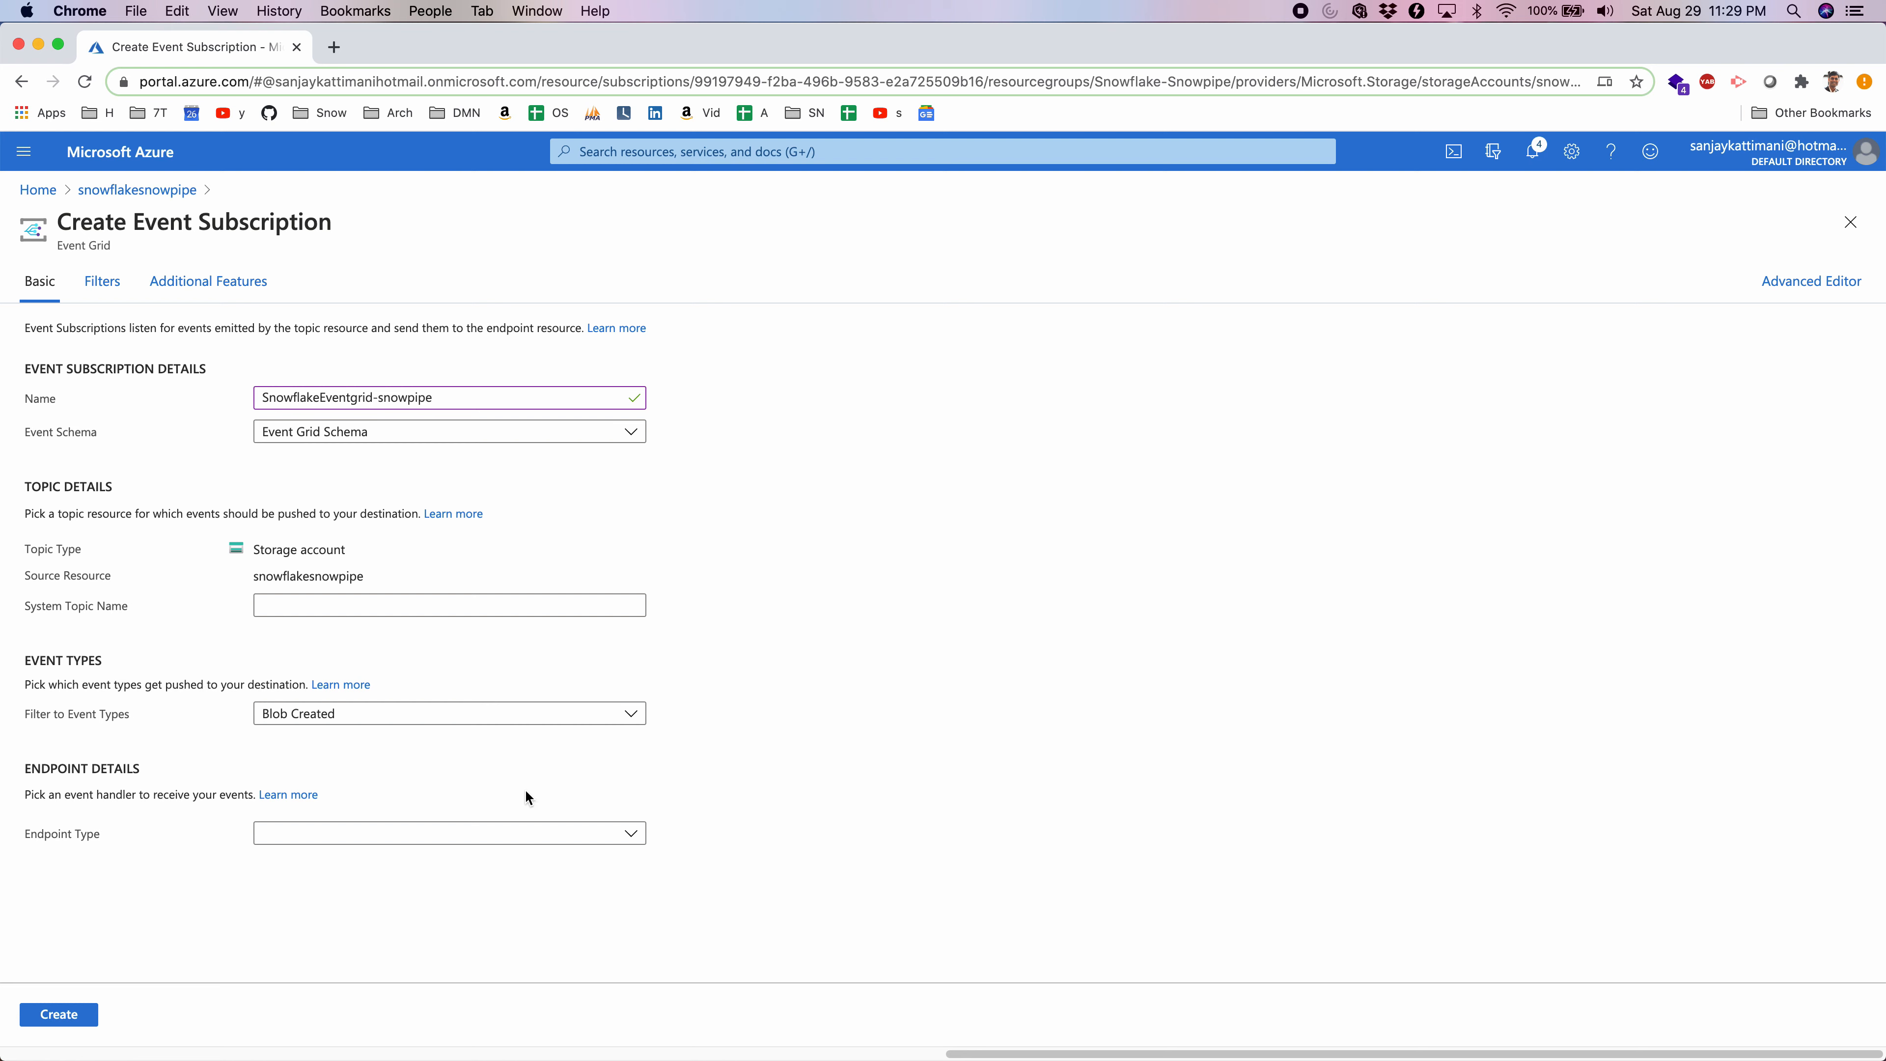
# Set the endpoint type to Storage Queues and select banking-data-queue in the snowflakesnowpipe storage account as the endpoint.
pyautogui.click(357, 840)
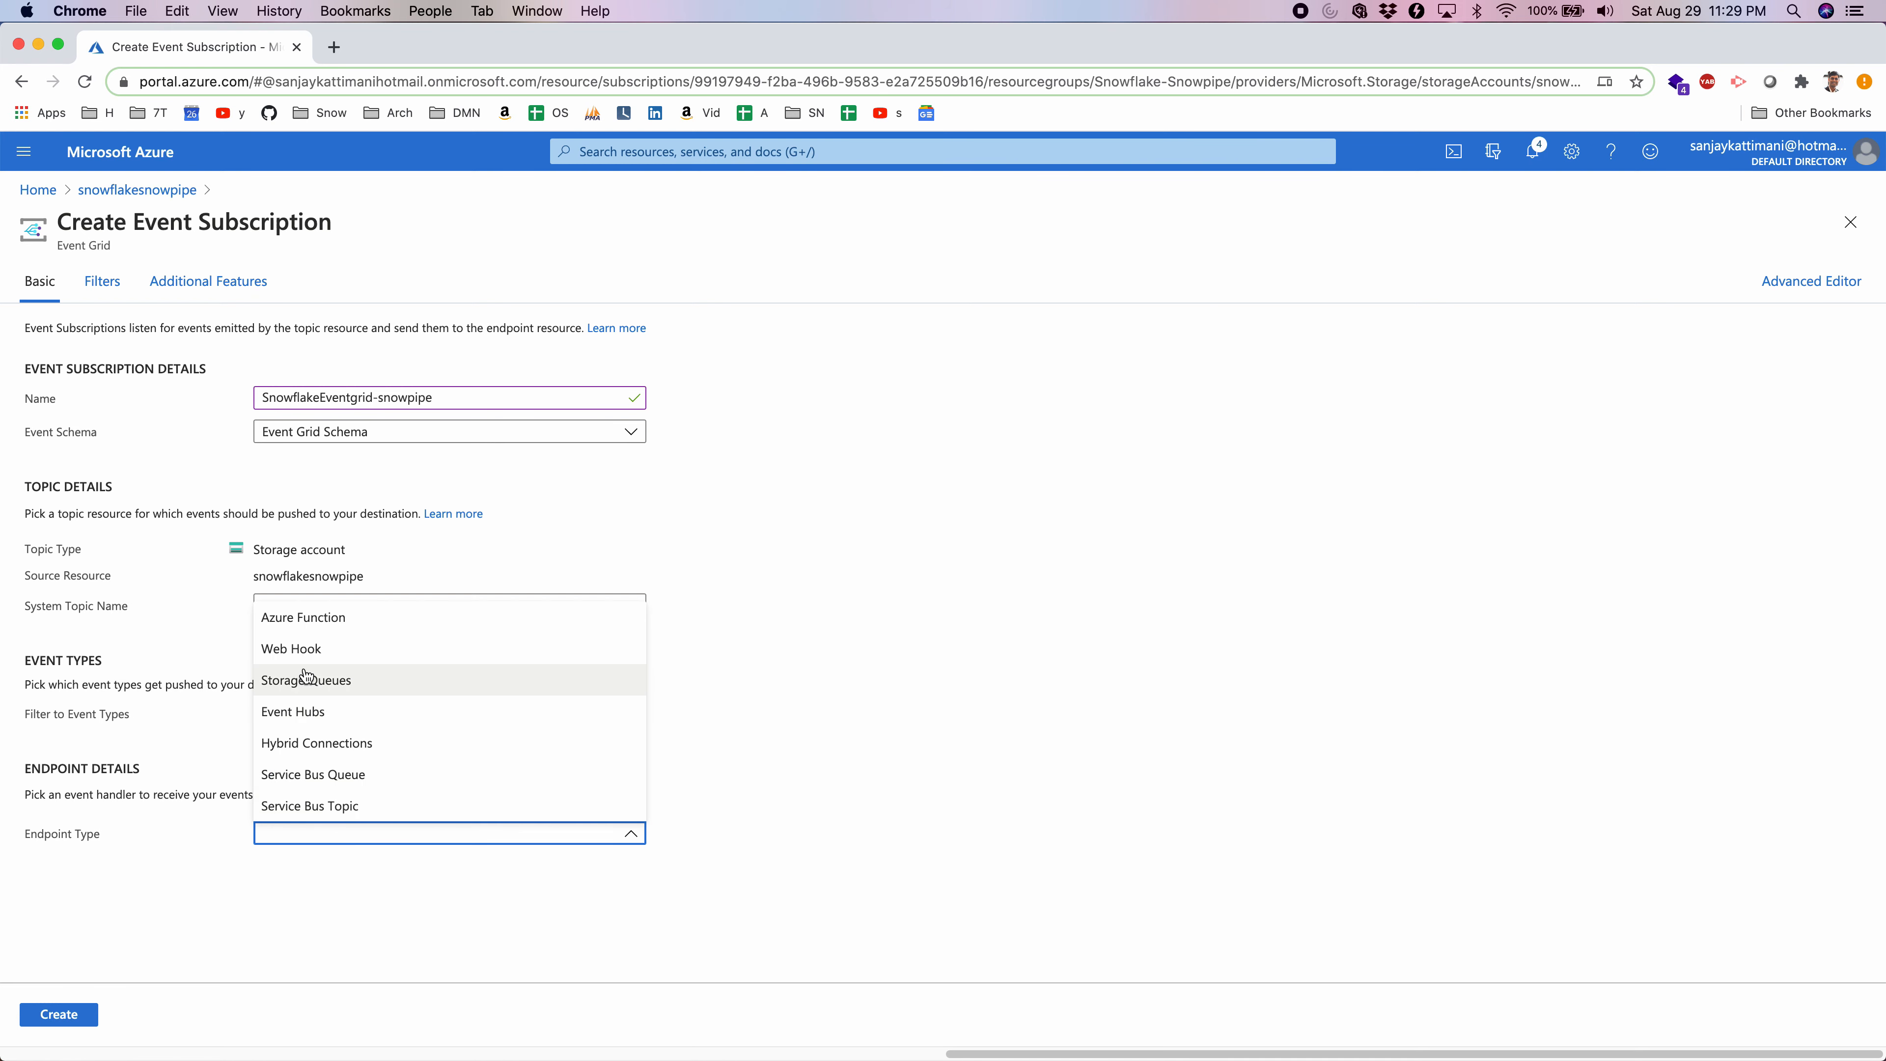
pyautogui.click(316, 681)
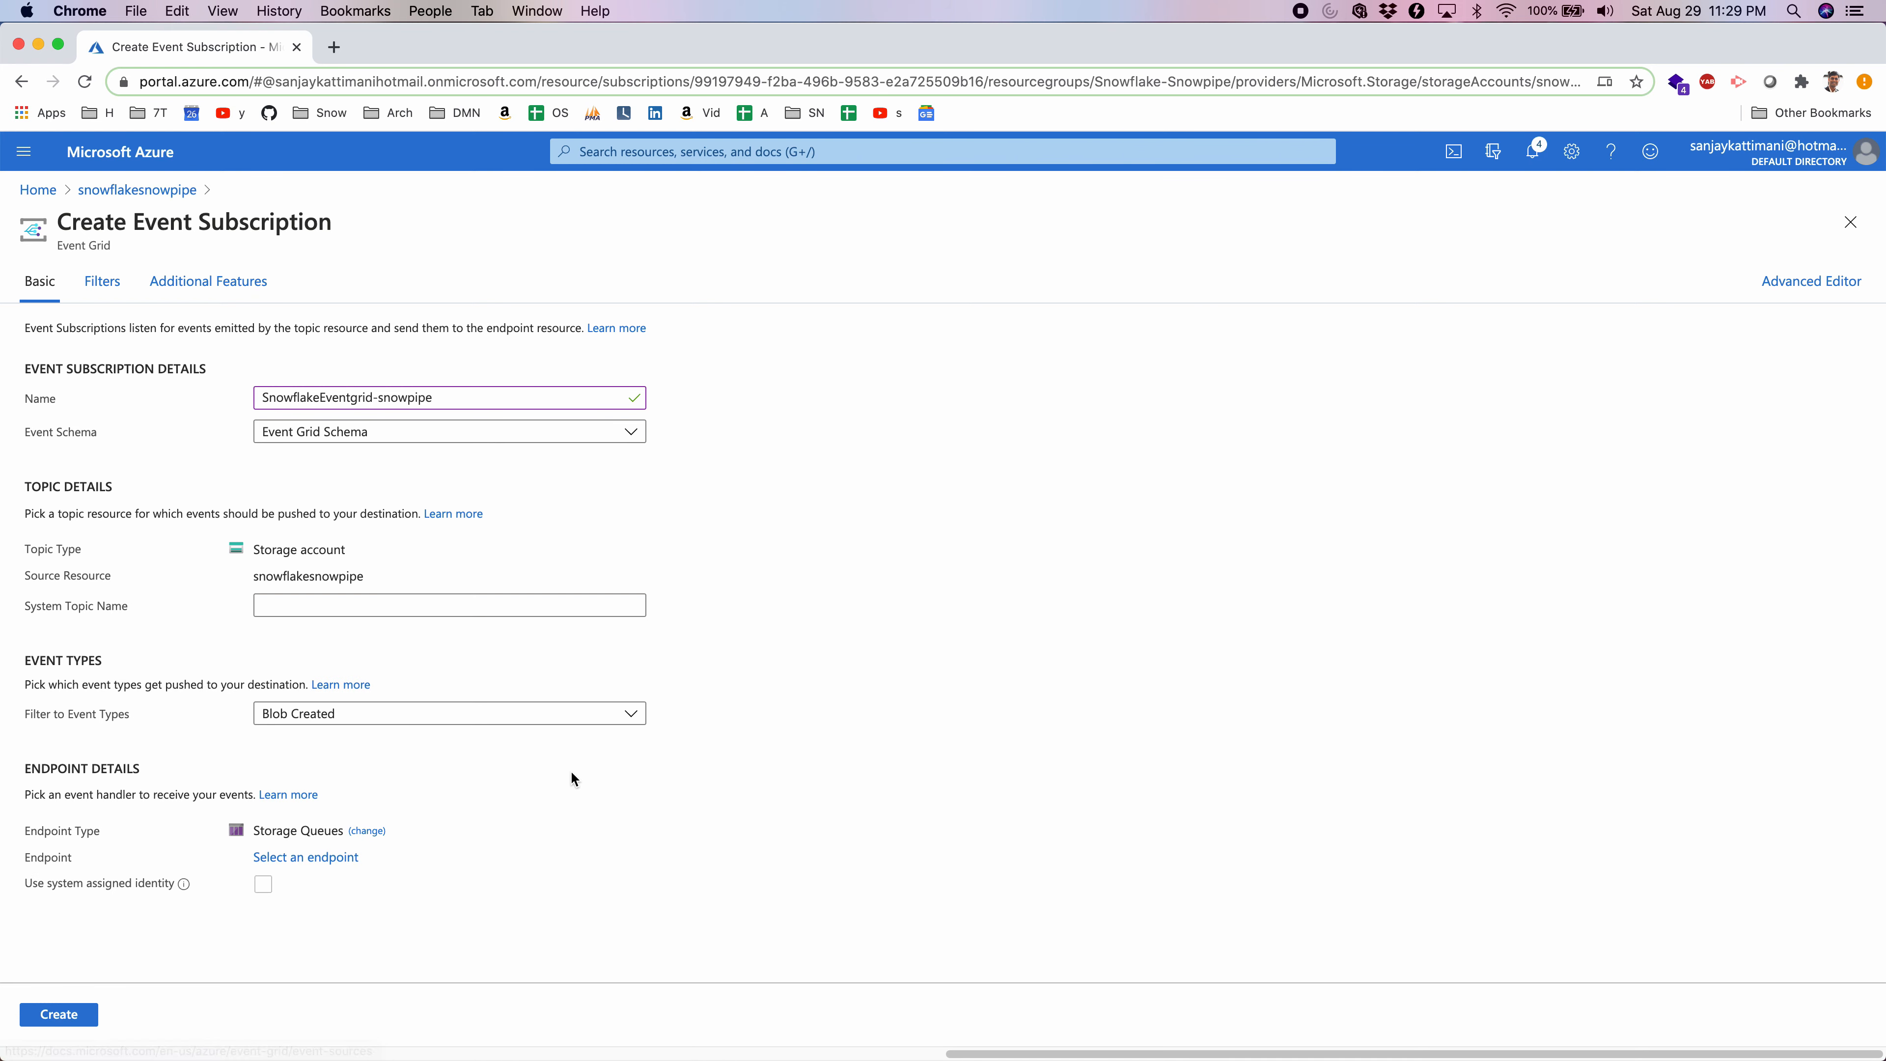
pyautogui.click(292, 864)
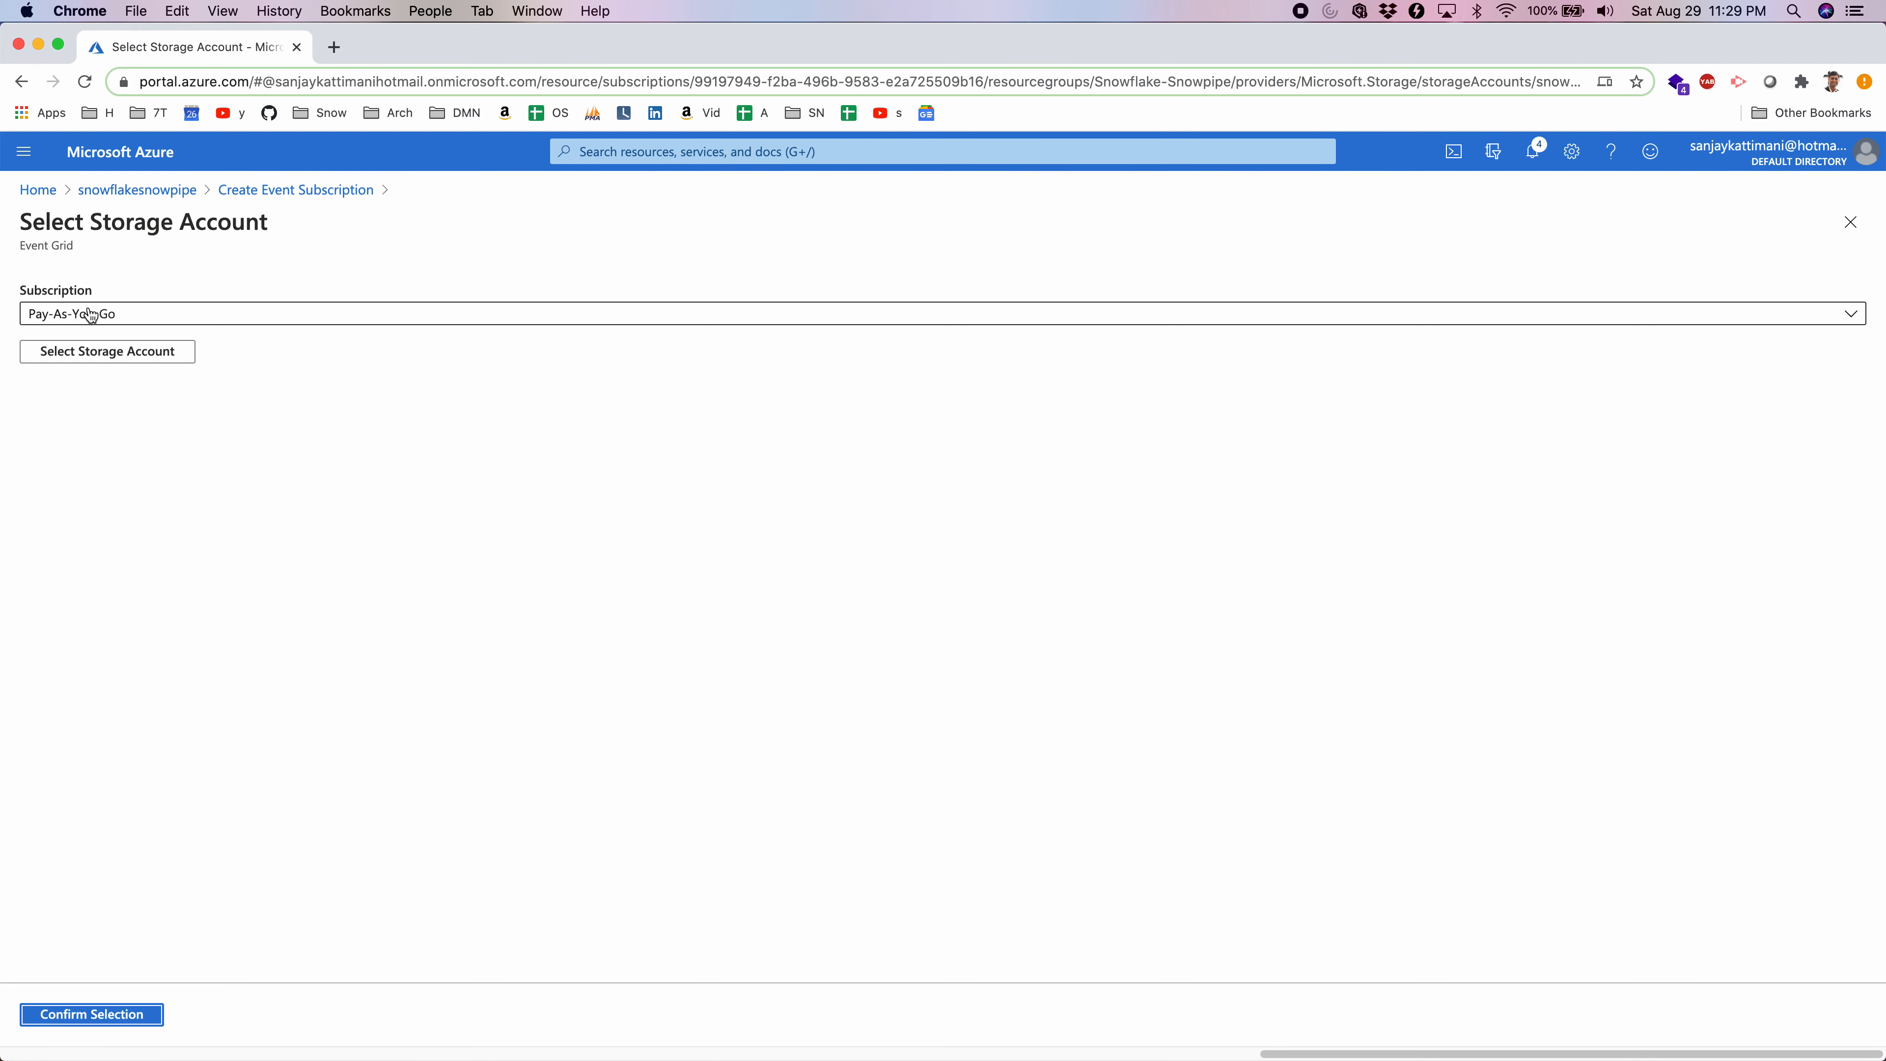
pyautogui.click(77, 358)
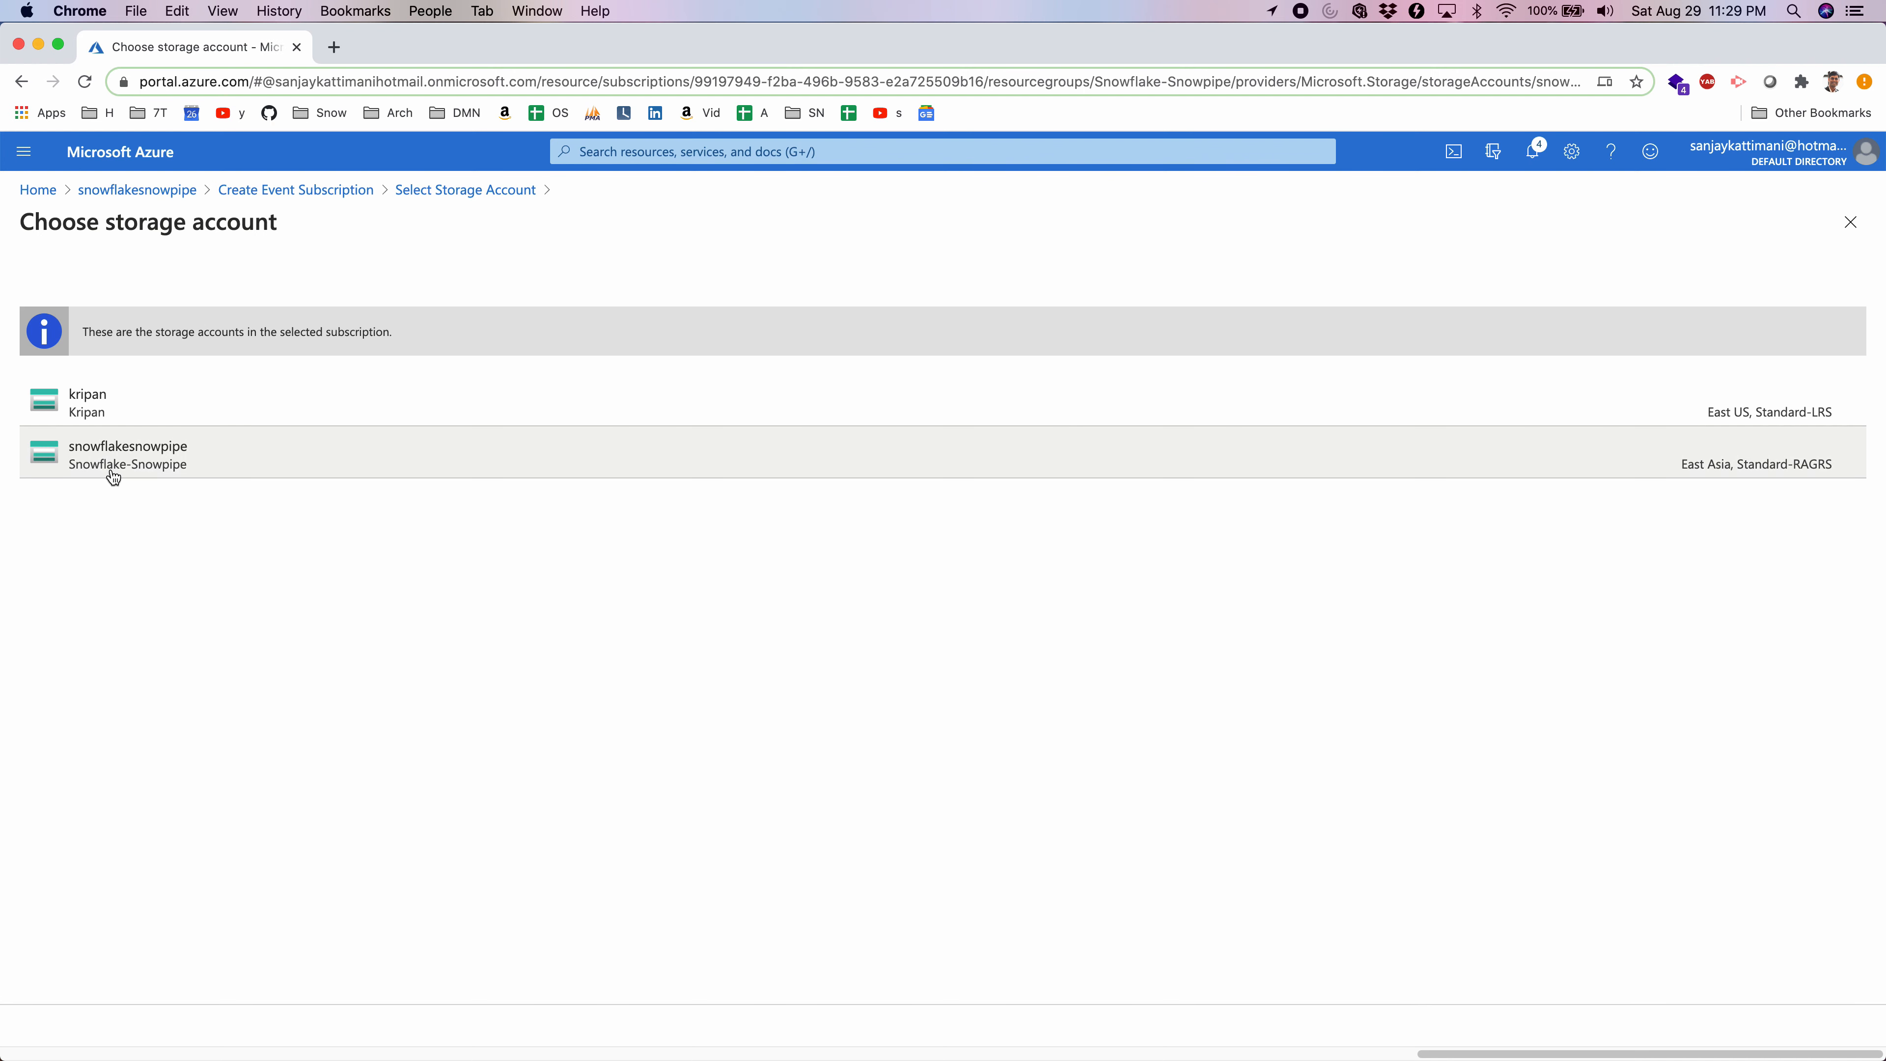
pyautogui.click(117, 465)
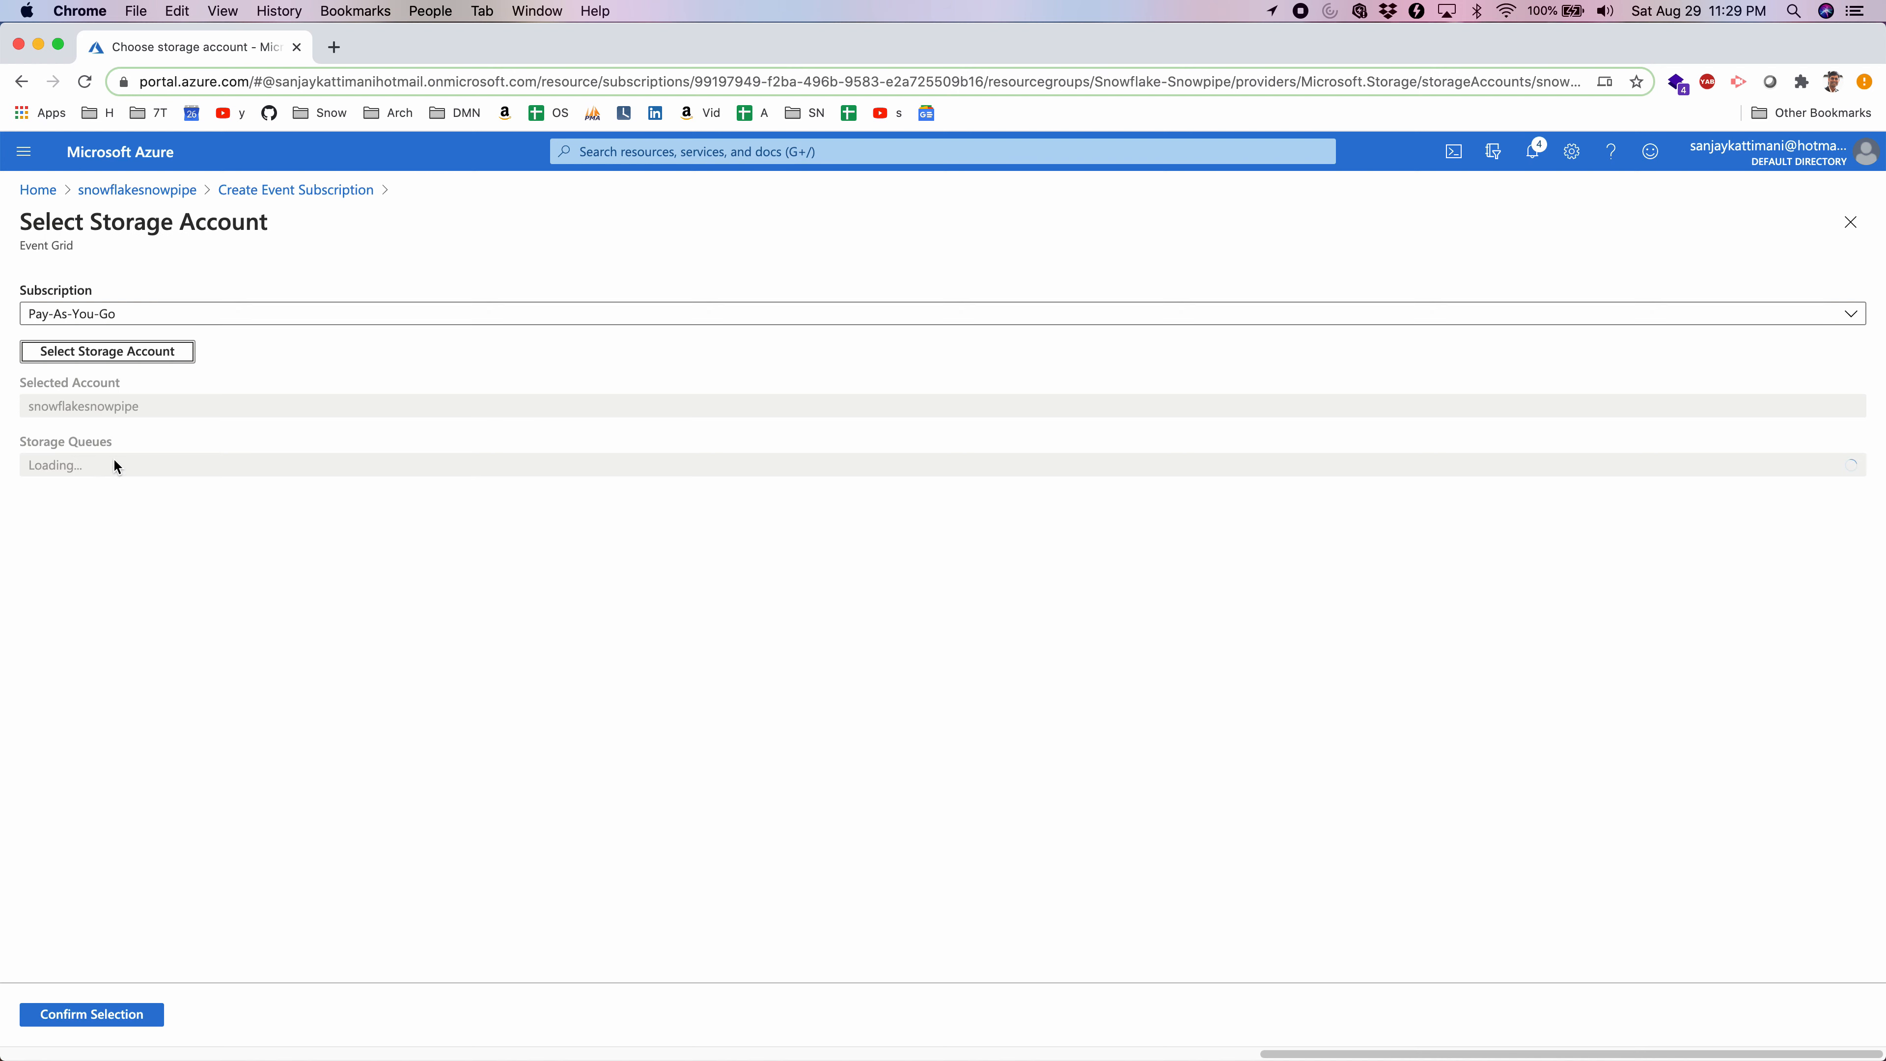
pyautogui.click(99, 467)
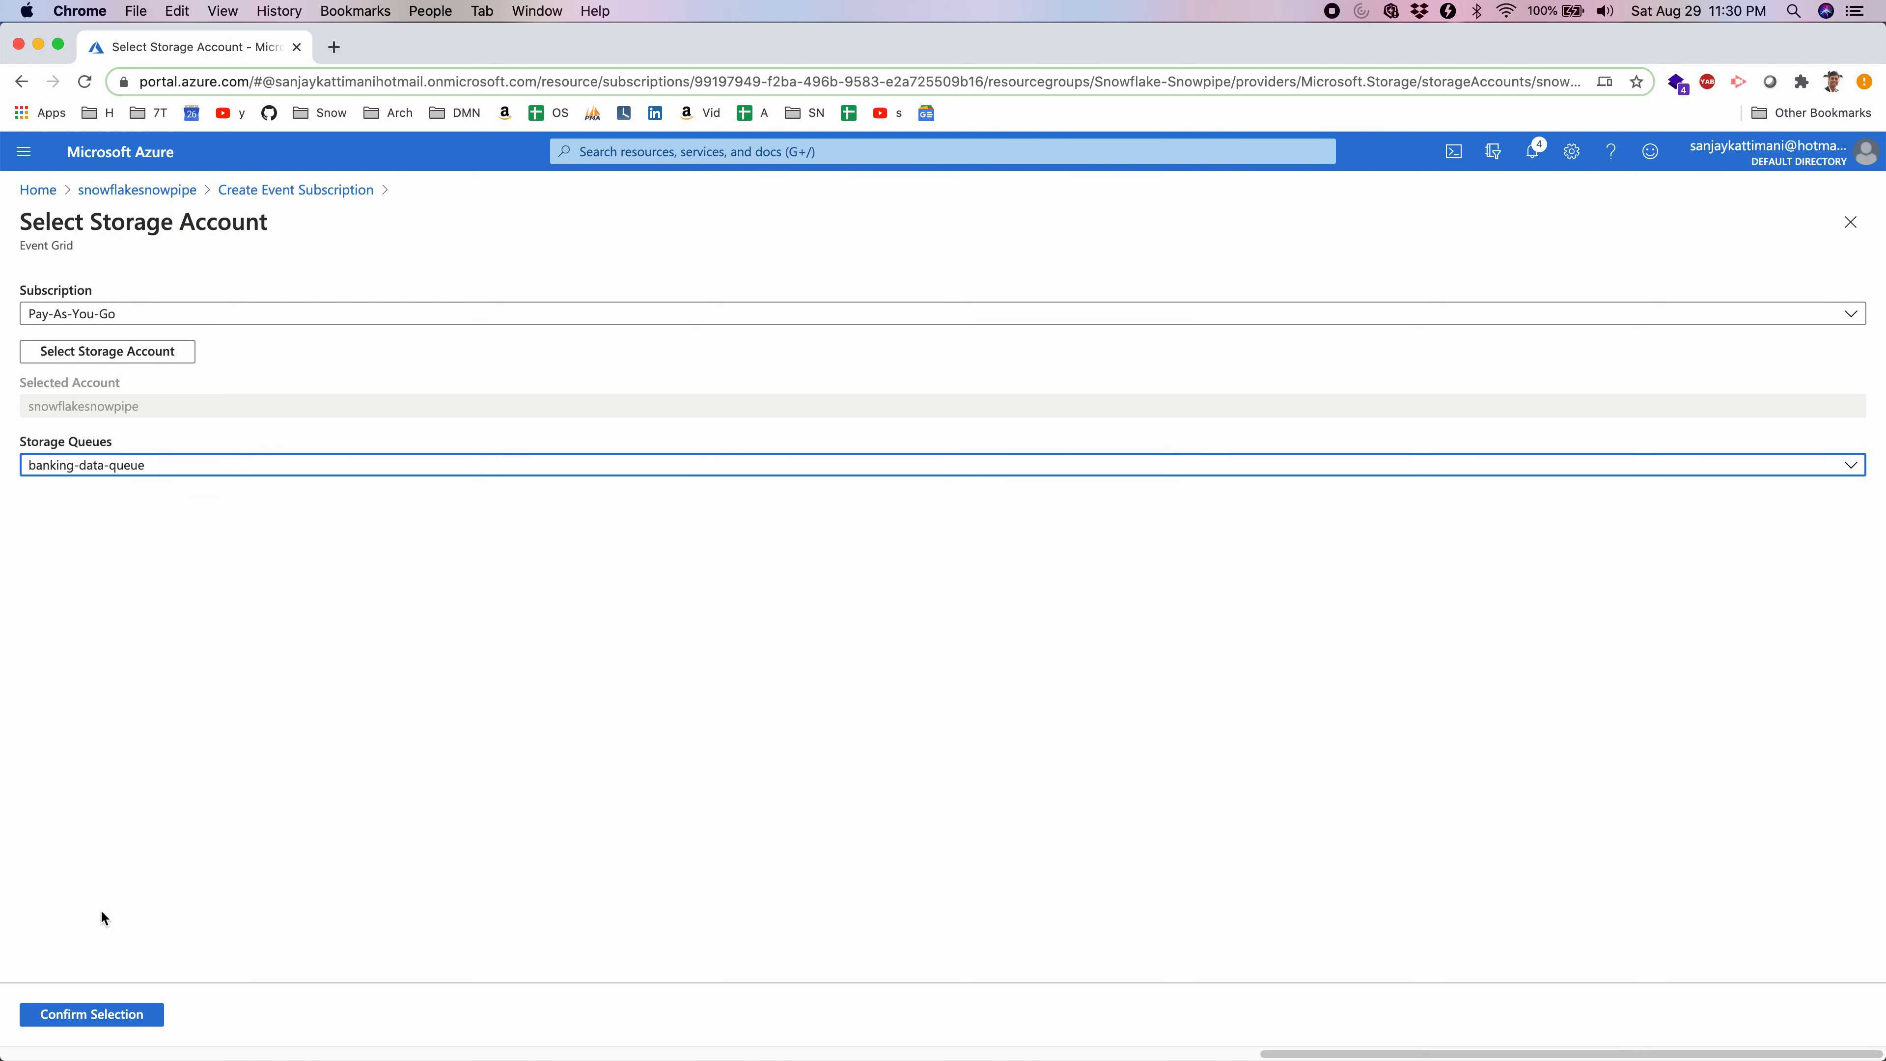
pyautogui.click(87, 1018)
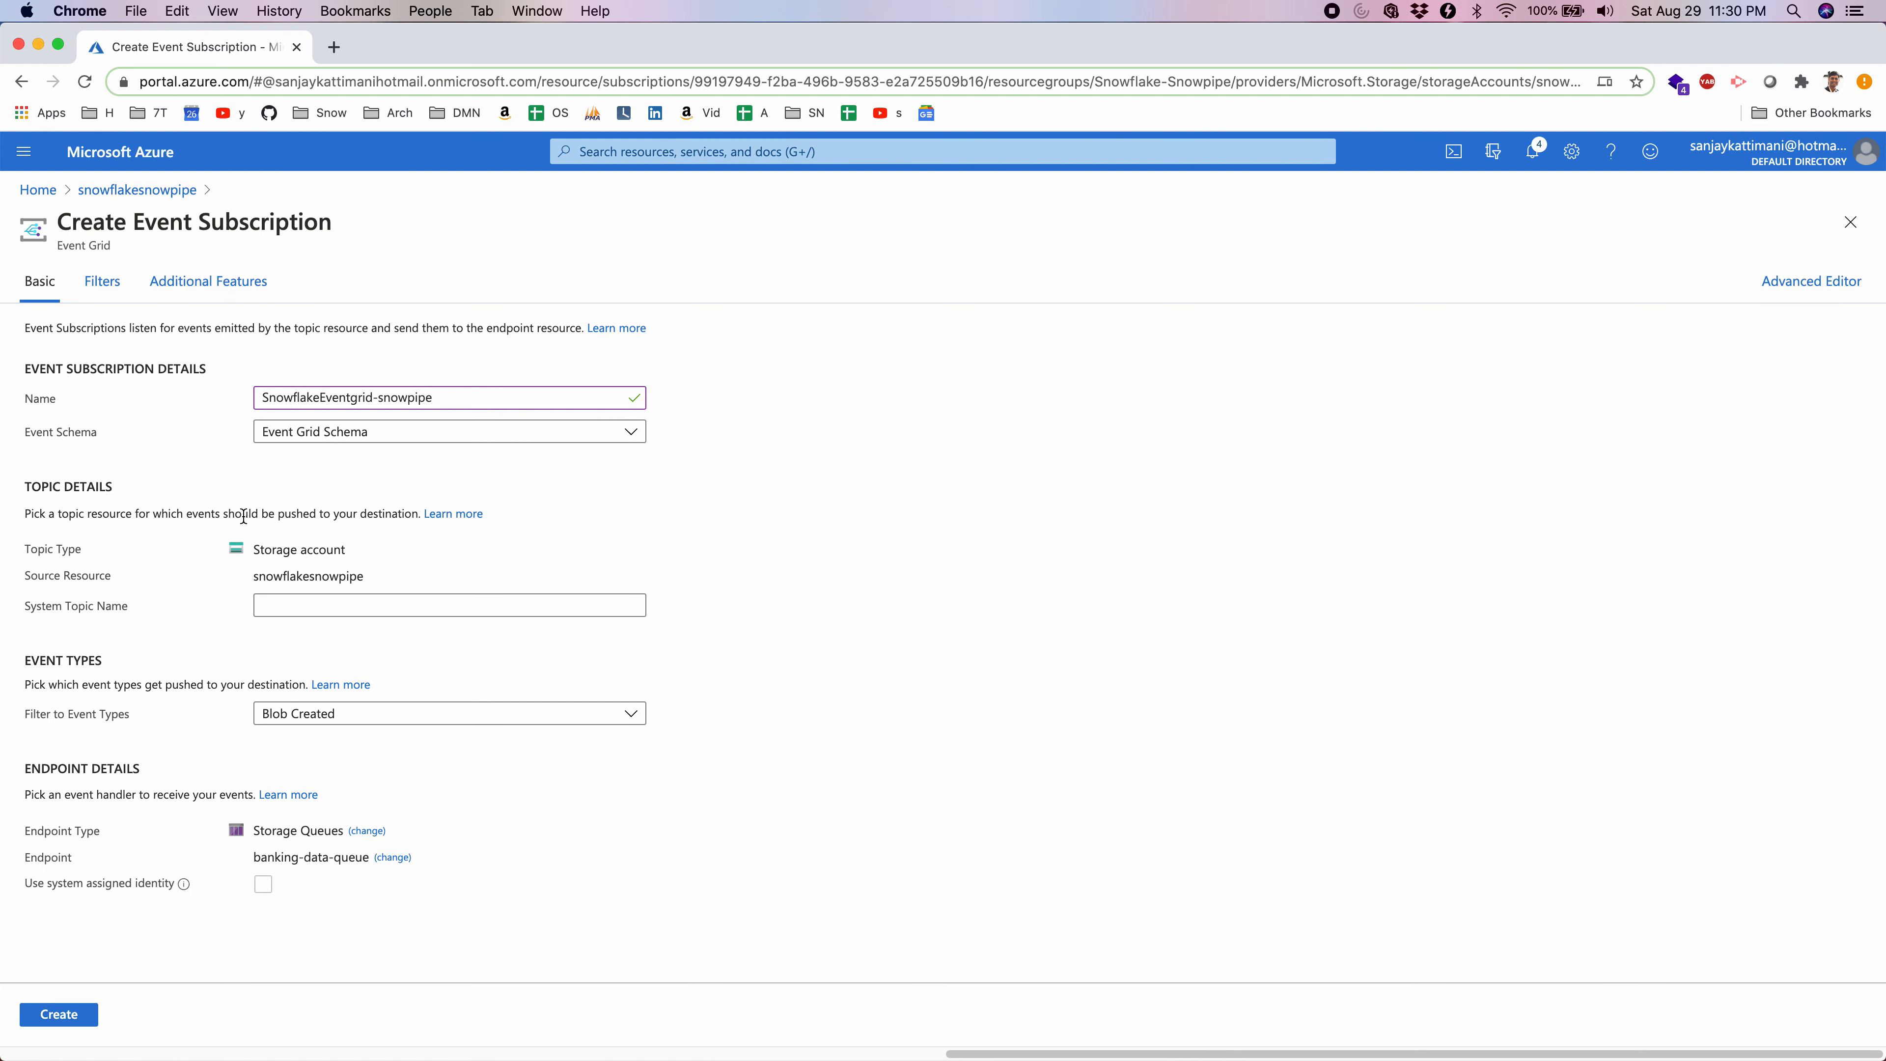
# Copy the source resource name snowflakesnowpipe into the system topic name and create the event subscription.
pyautogui.click(57, 1014)
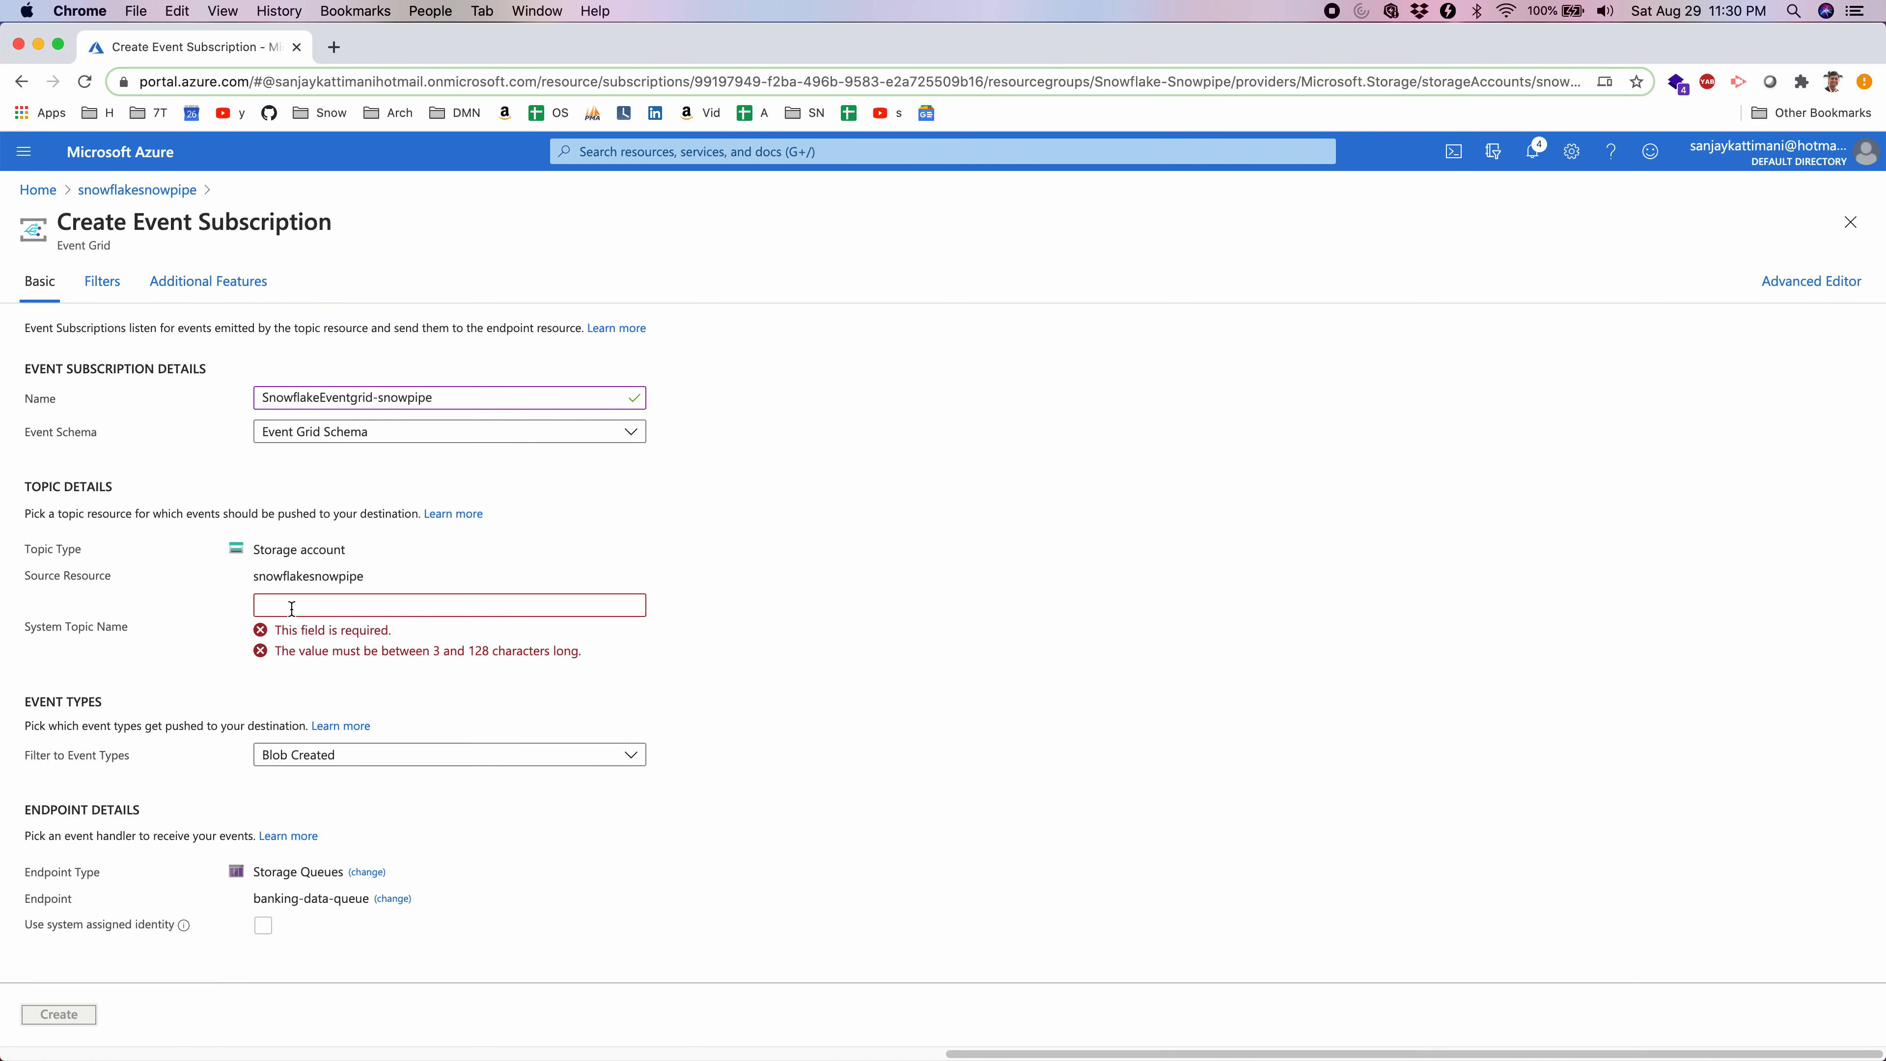
pyautogui.doubleClick(306, 576)
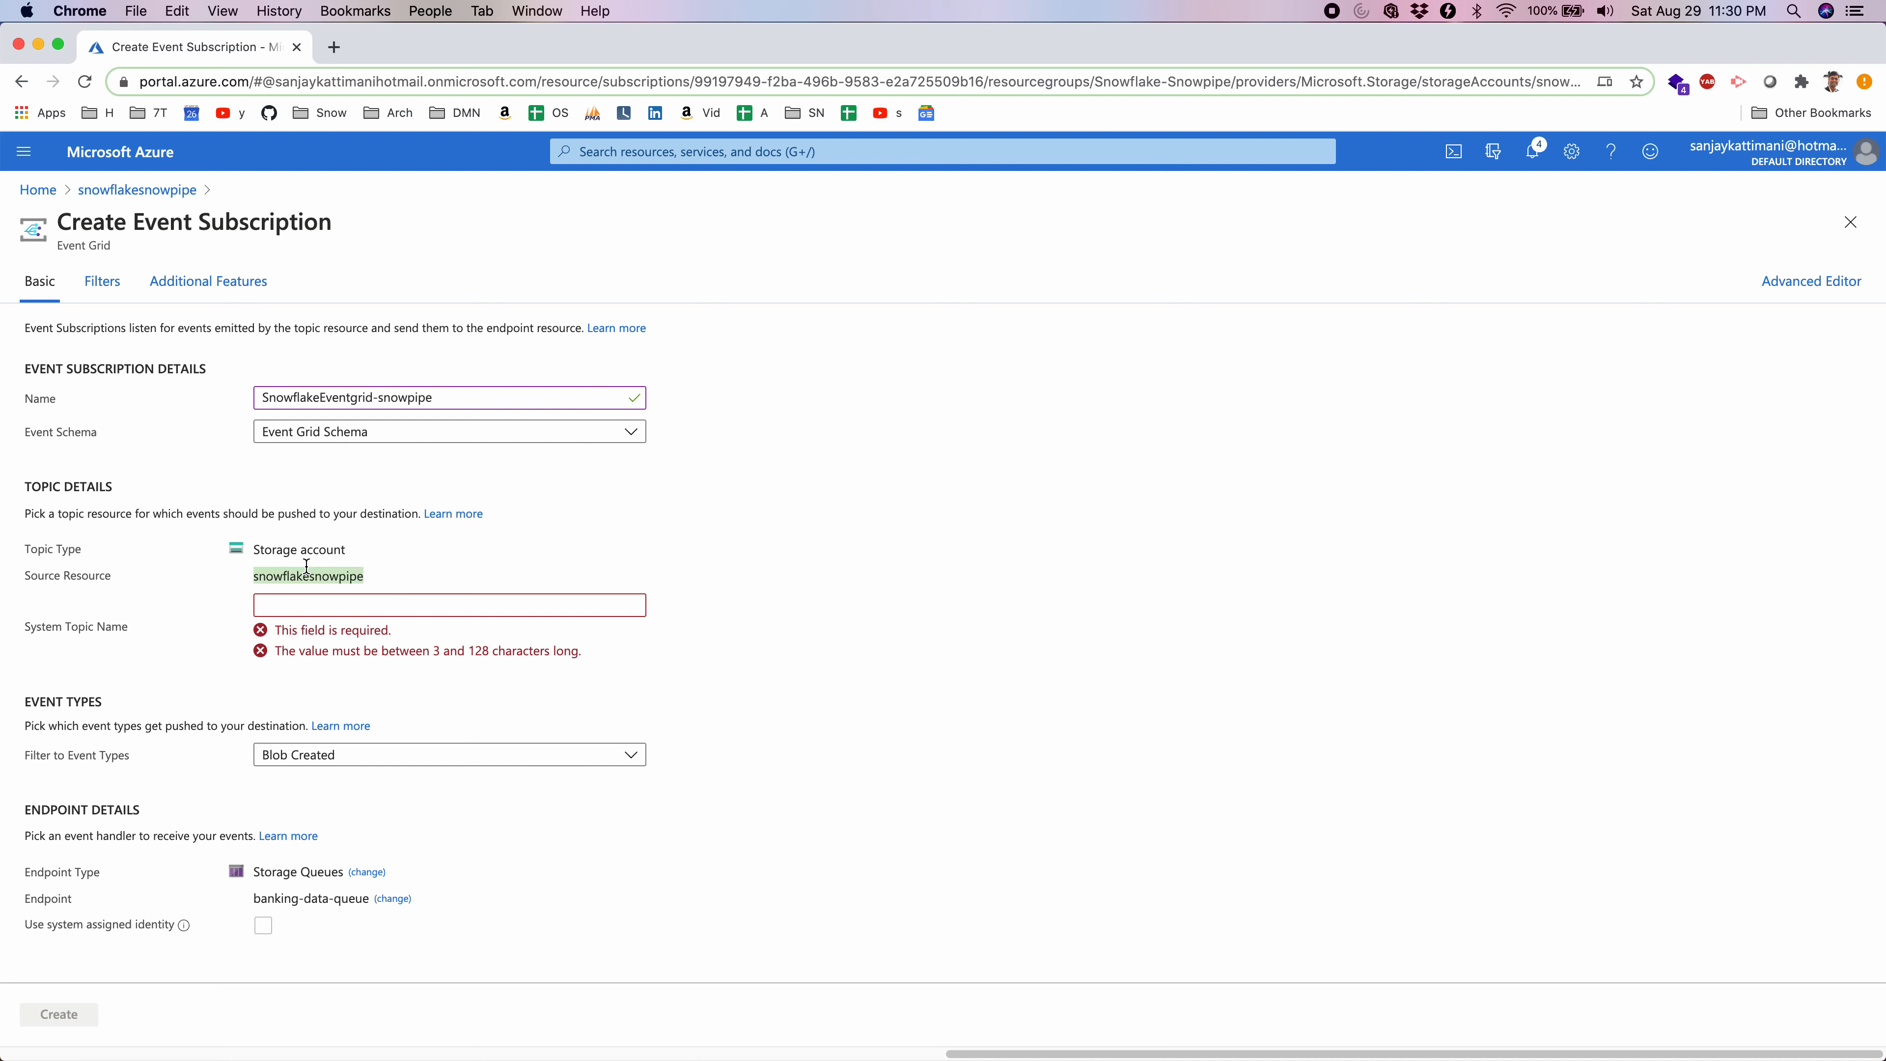
pyautogui.press('super+c')
pyautogui.click(343, 610)
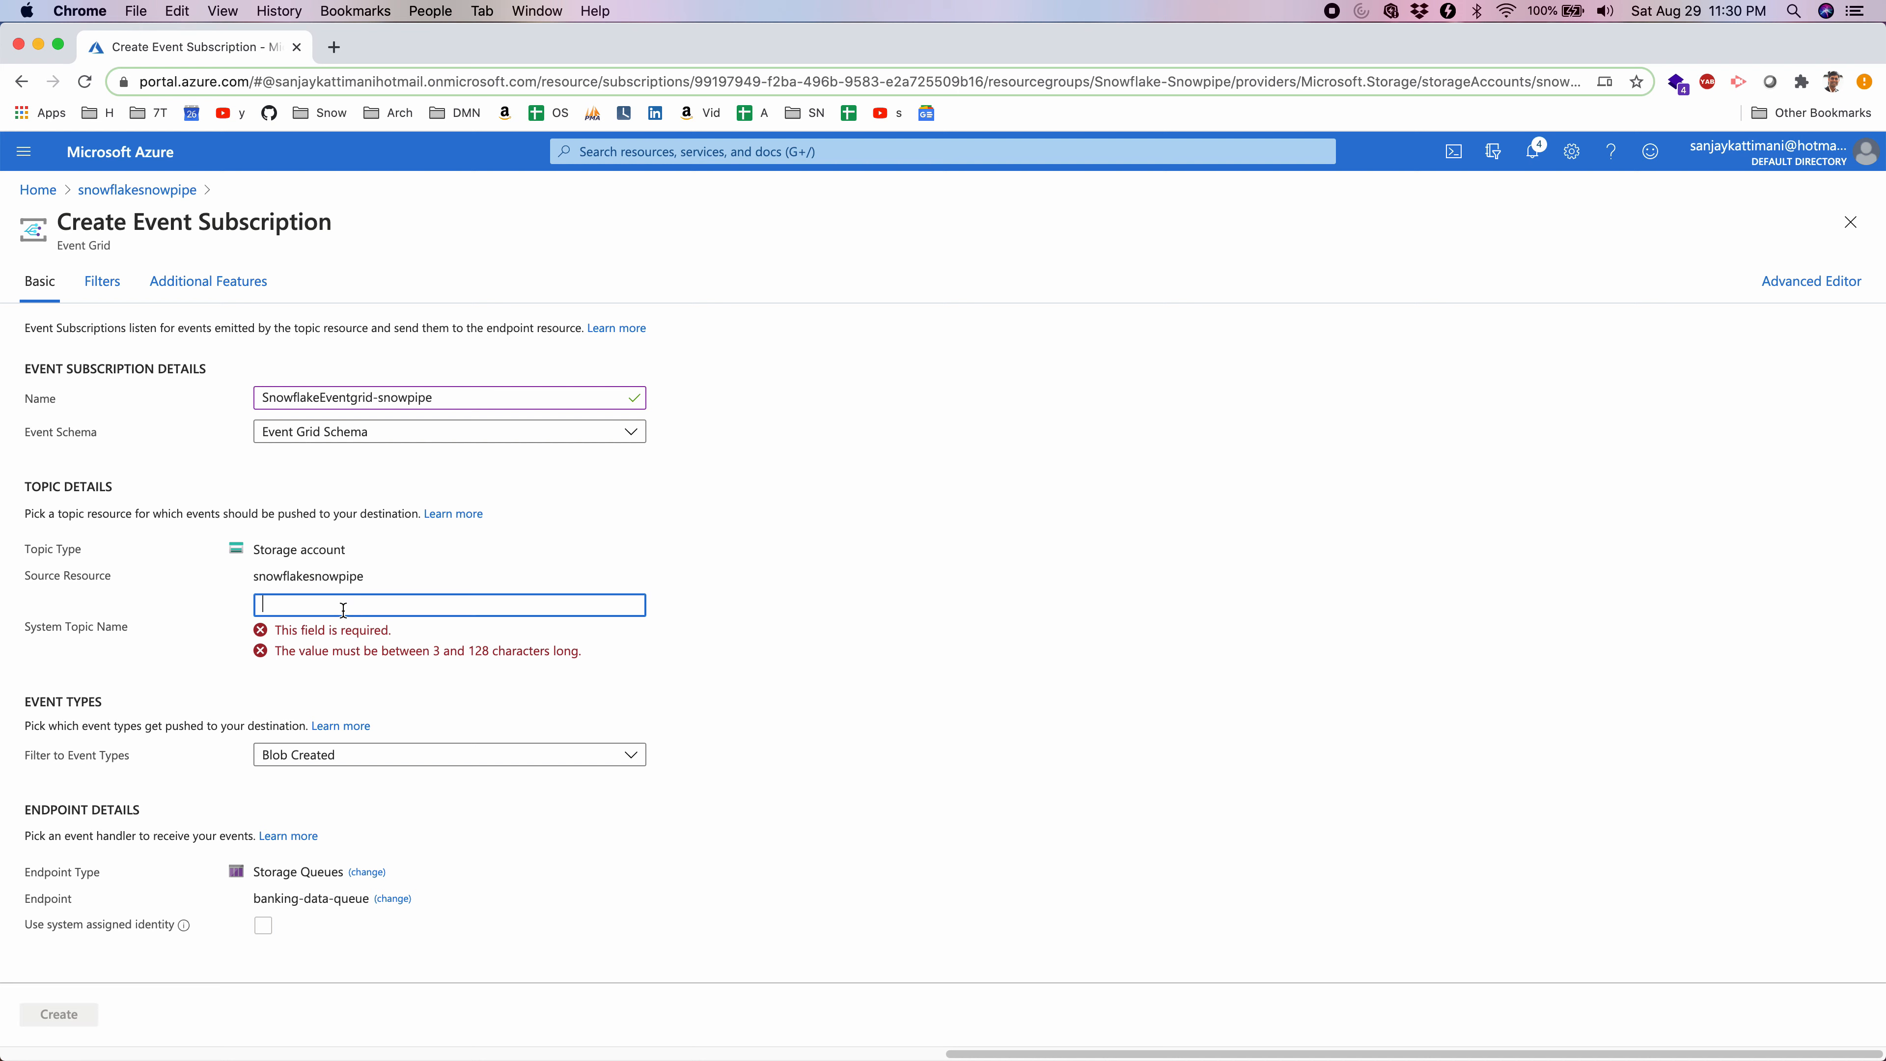
pyautogui.press('super+v')
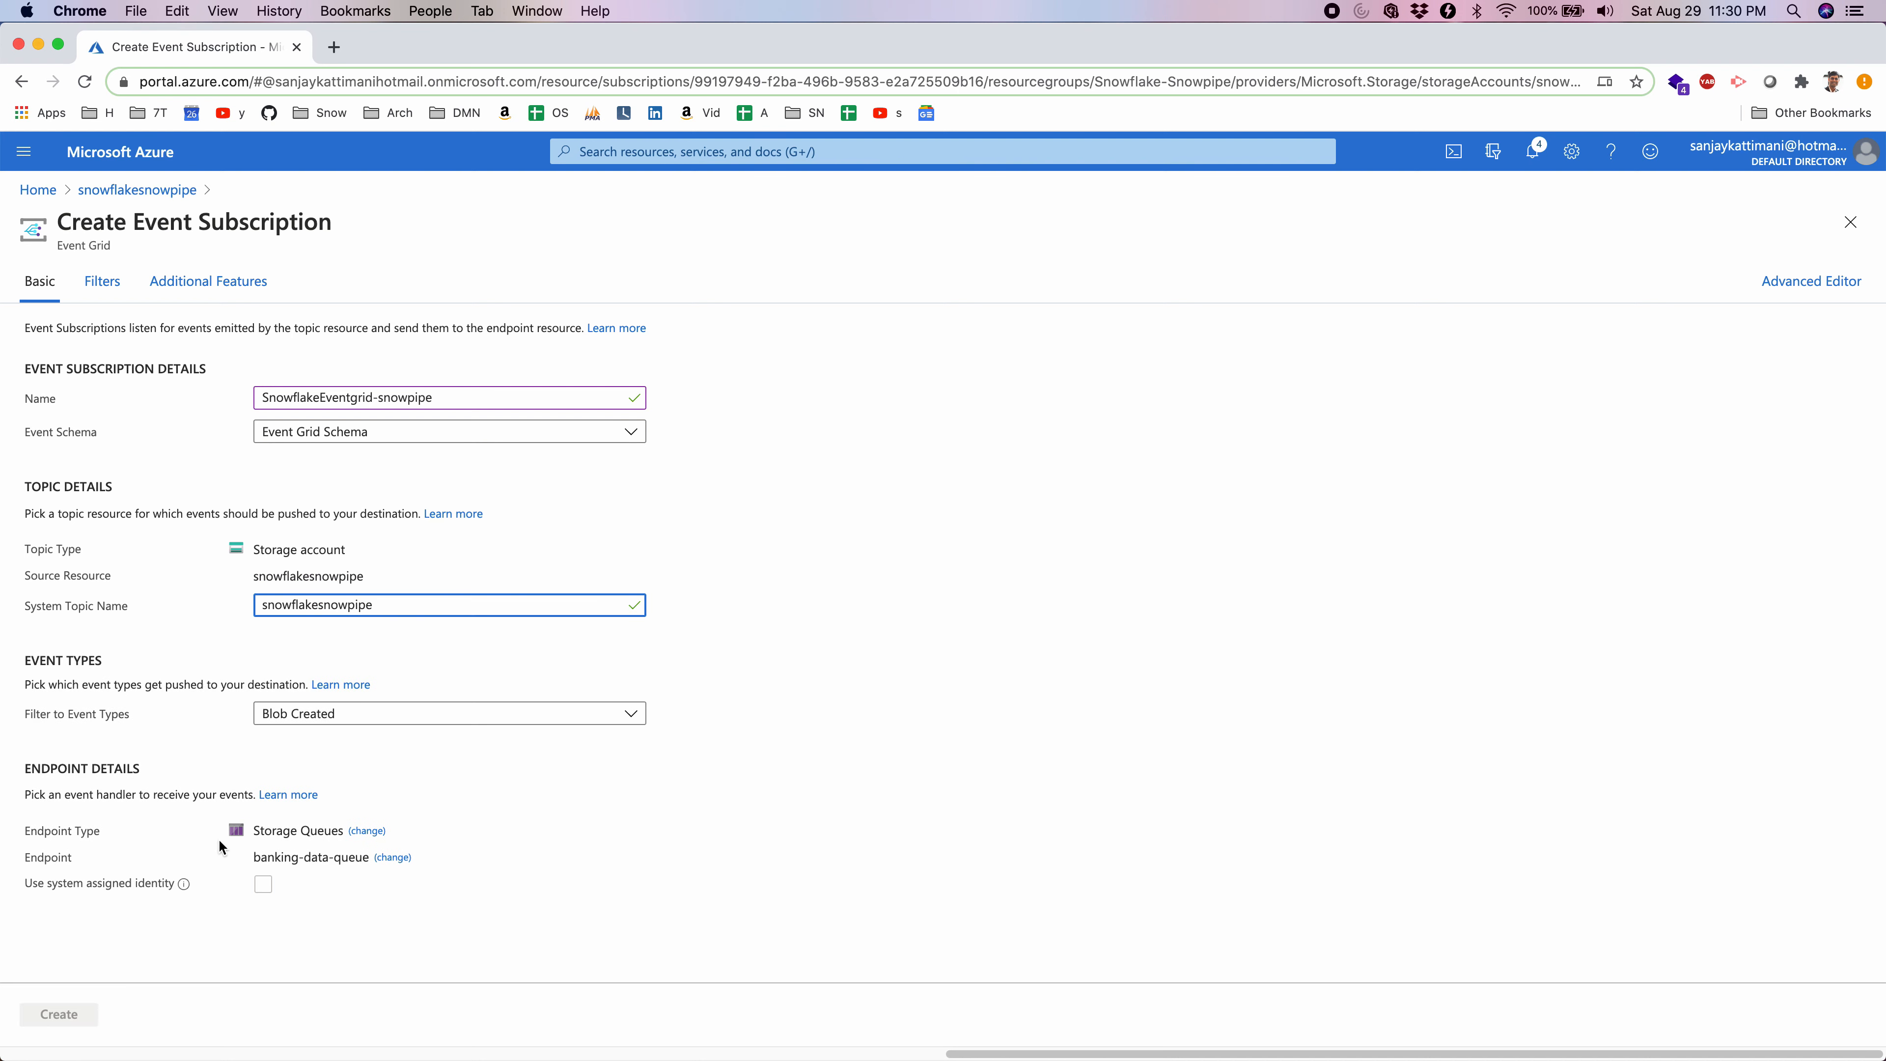
pyautogui.click(80, 1013)
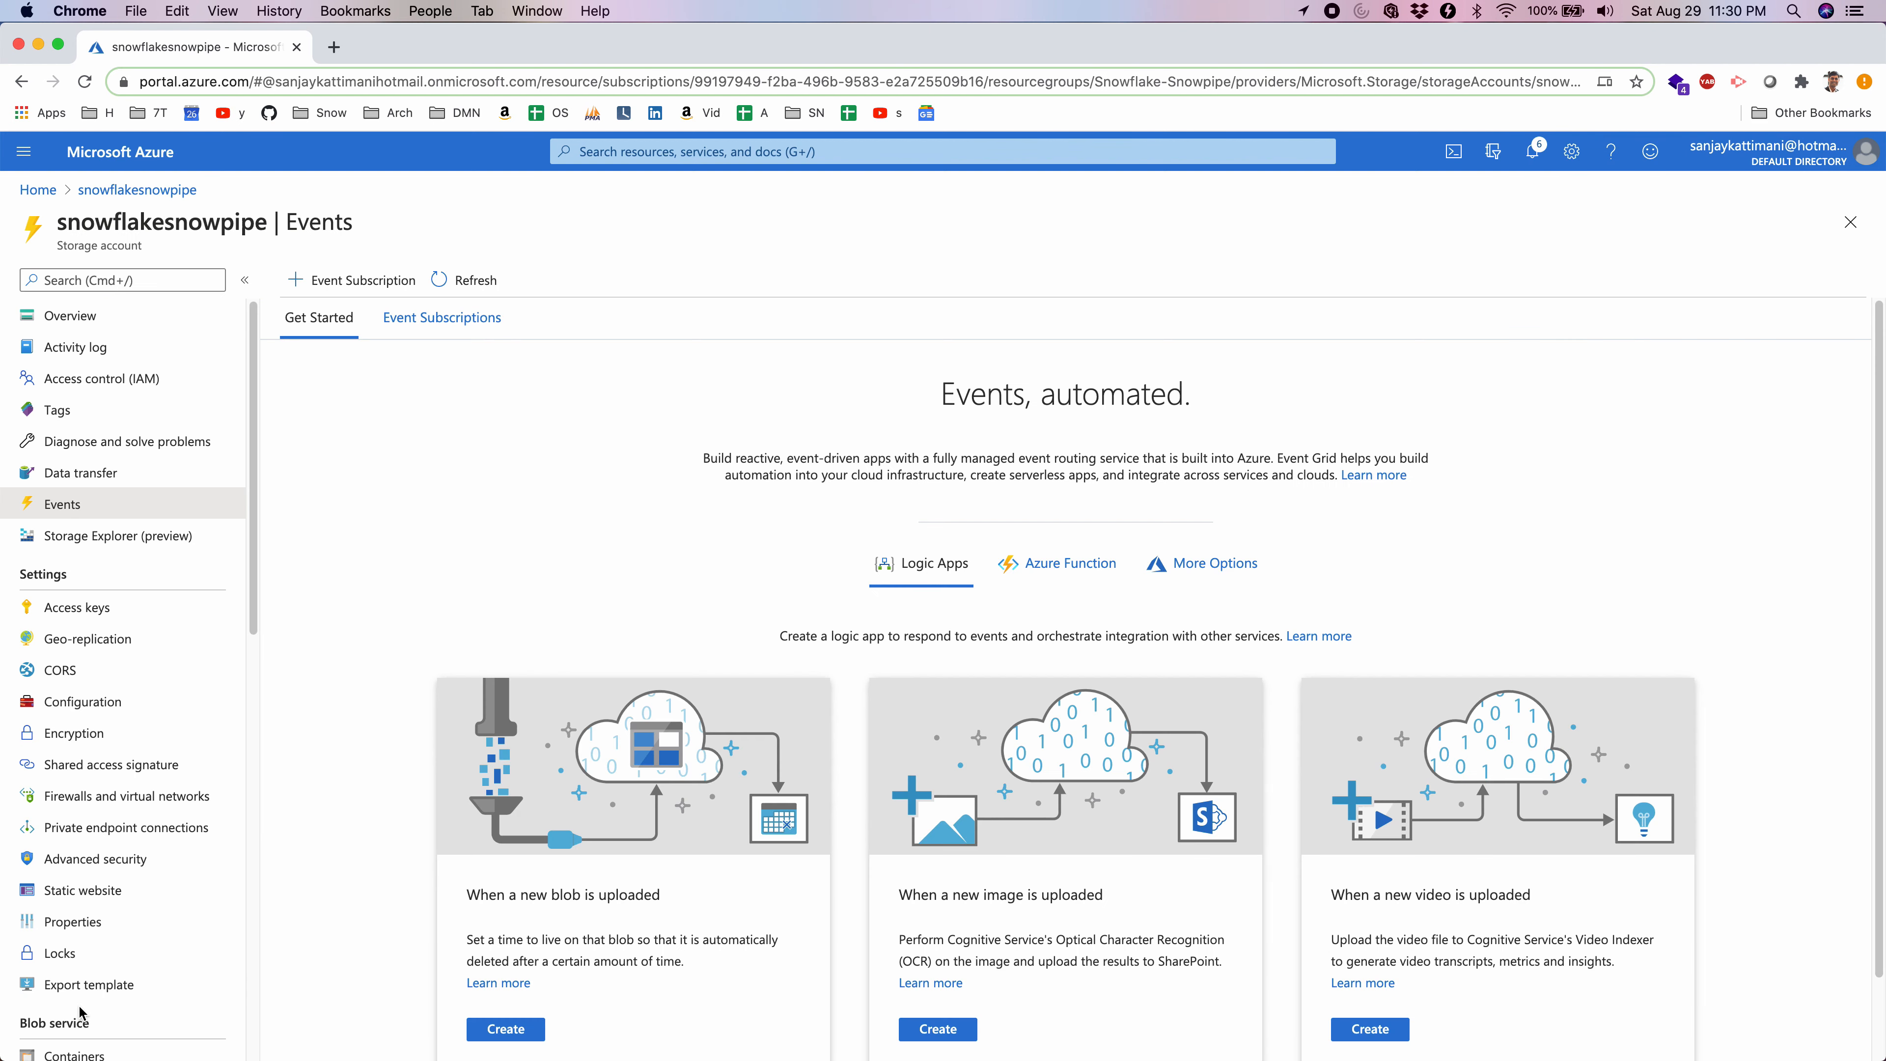
# Copy the banking-data-queue URL from the storage account's queues and paste it as the Storage Notification Queue in the OneNote Azure - SnowPipe Notes.
pyautogui.click(118, 191)
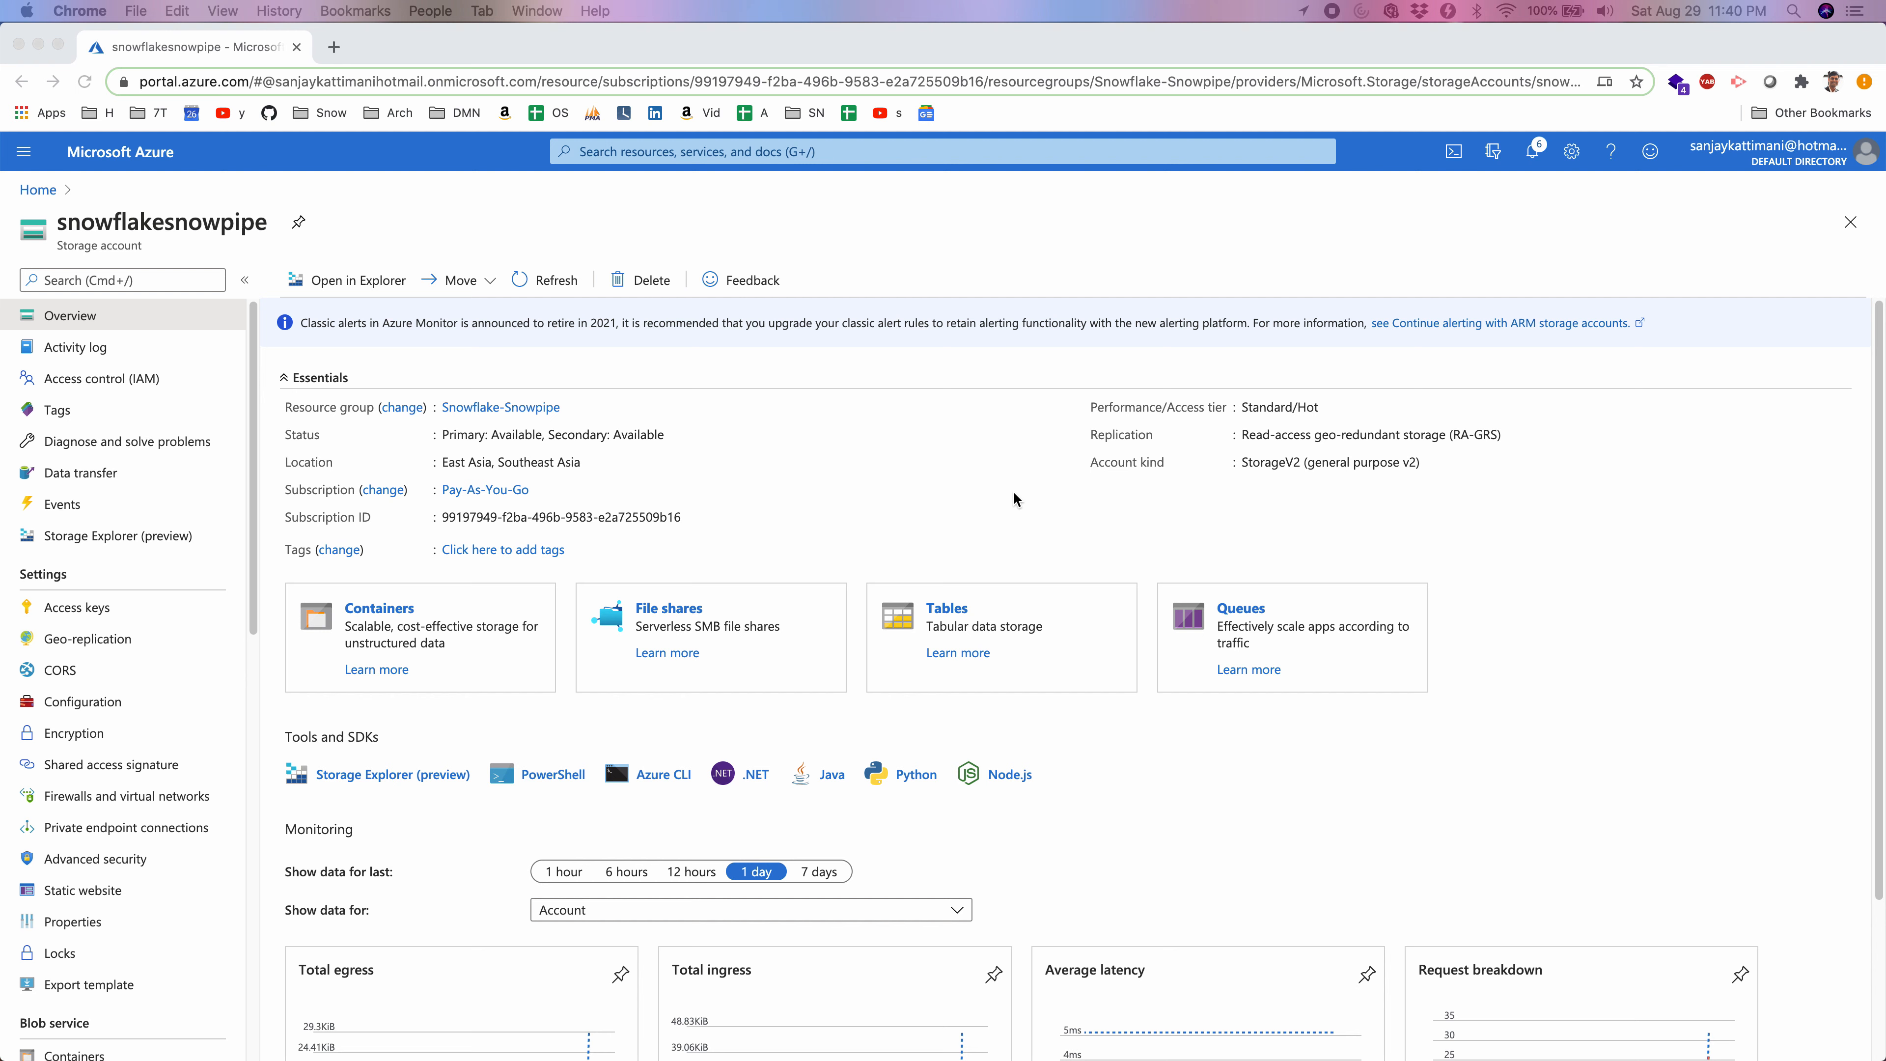
pyautogui.click(1233, 611)
pyautogui.click(1234, 610)
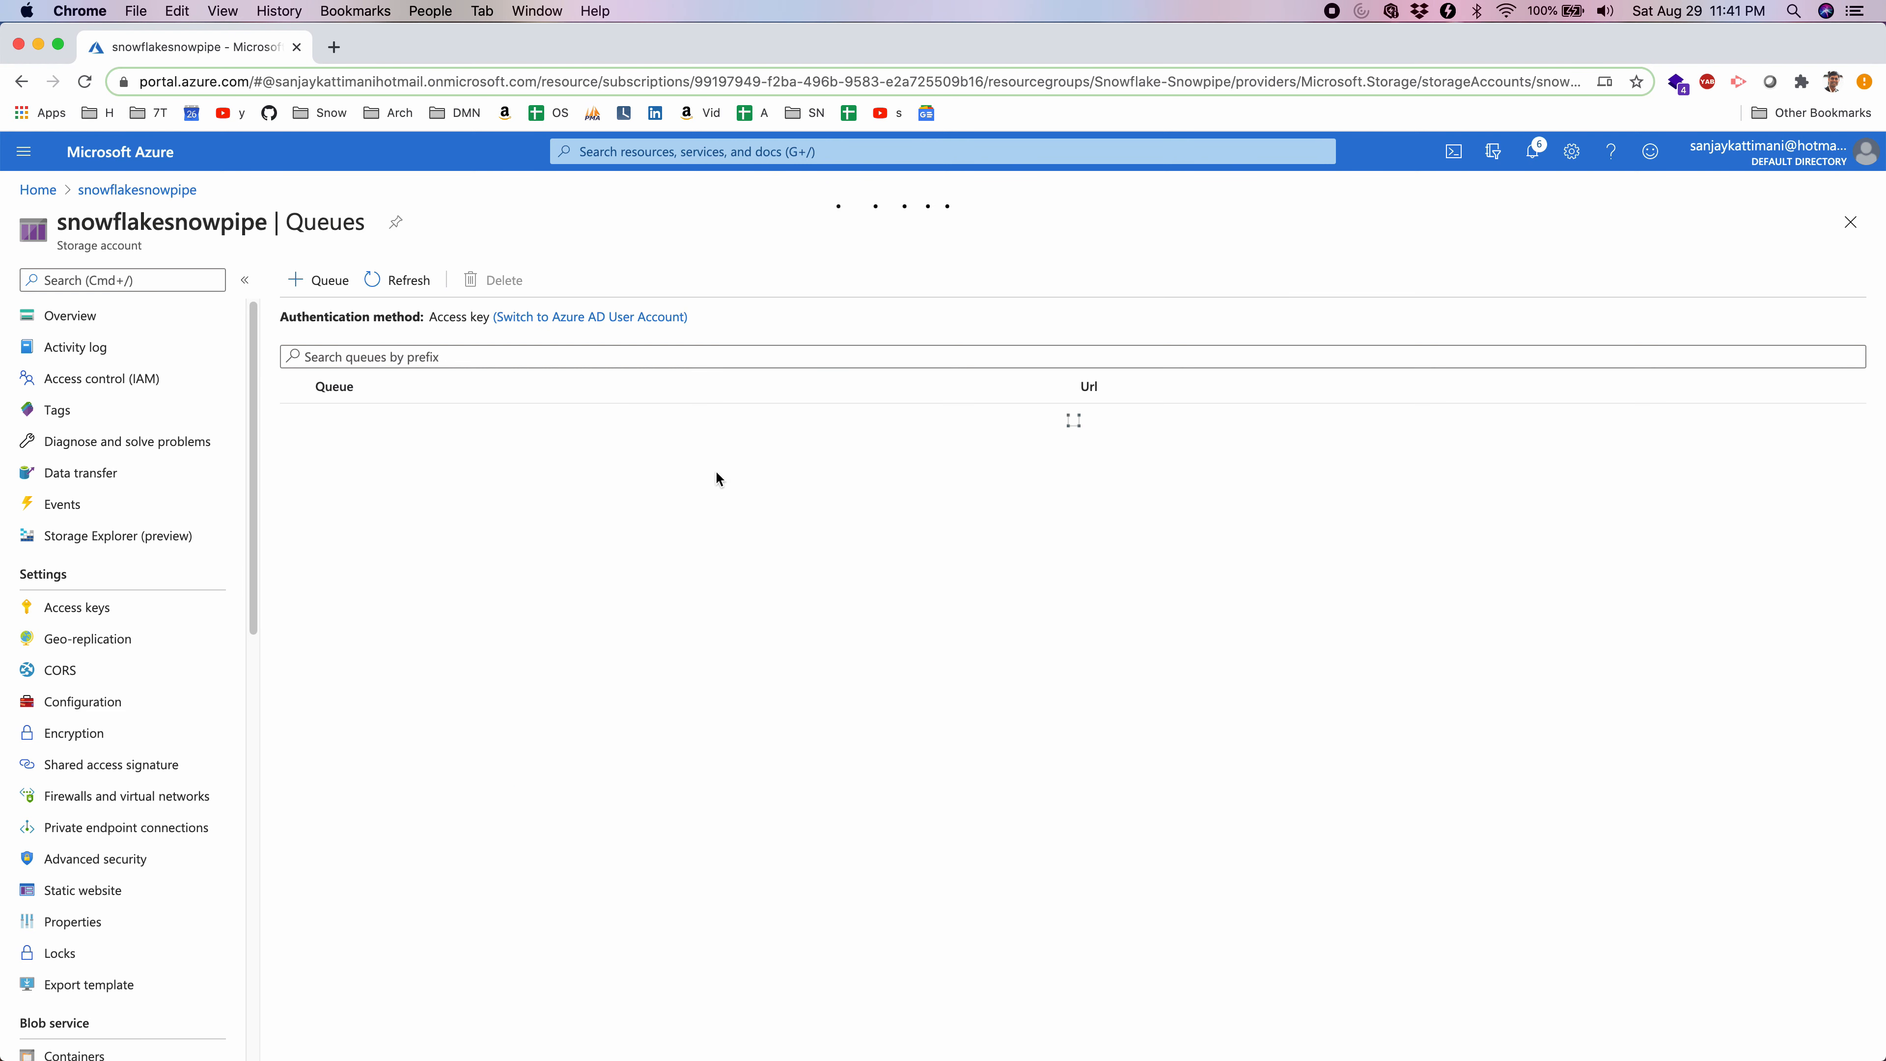
pyautogui.moveTo(1493, 419); pyautogui.dragTo(1075, 420)
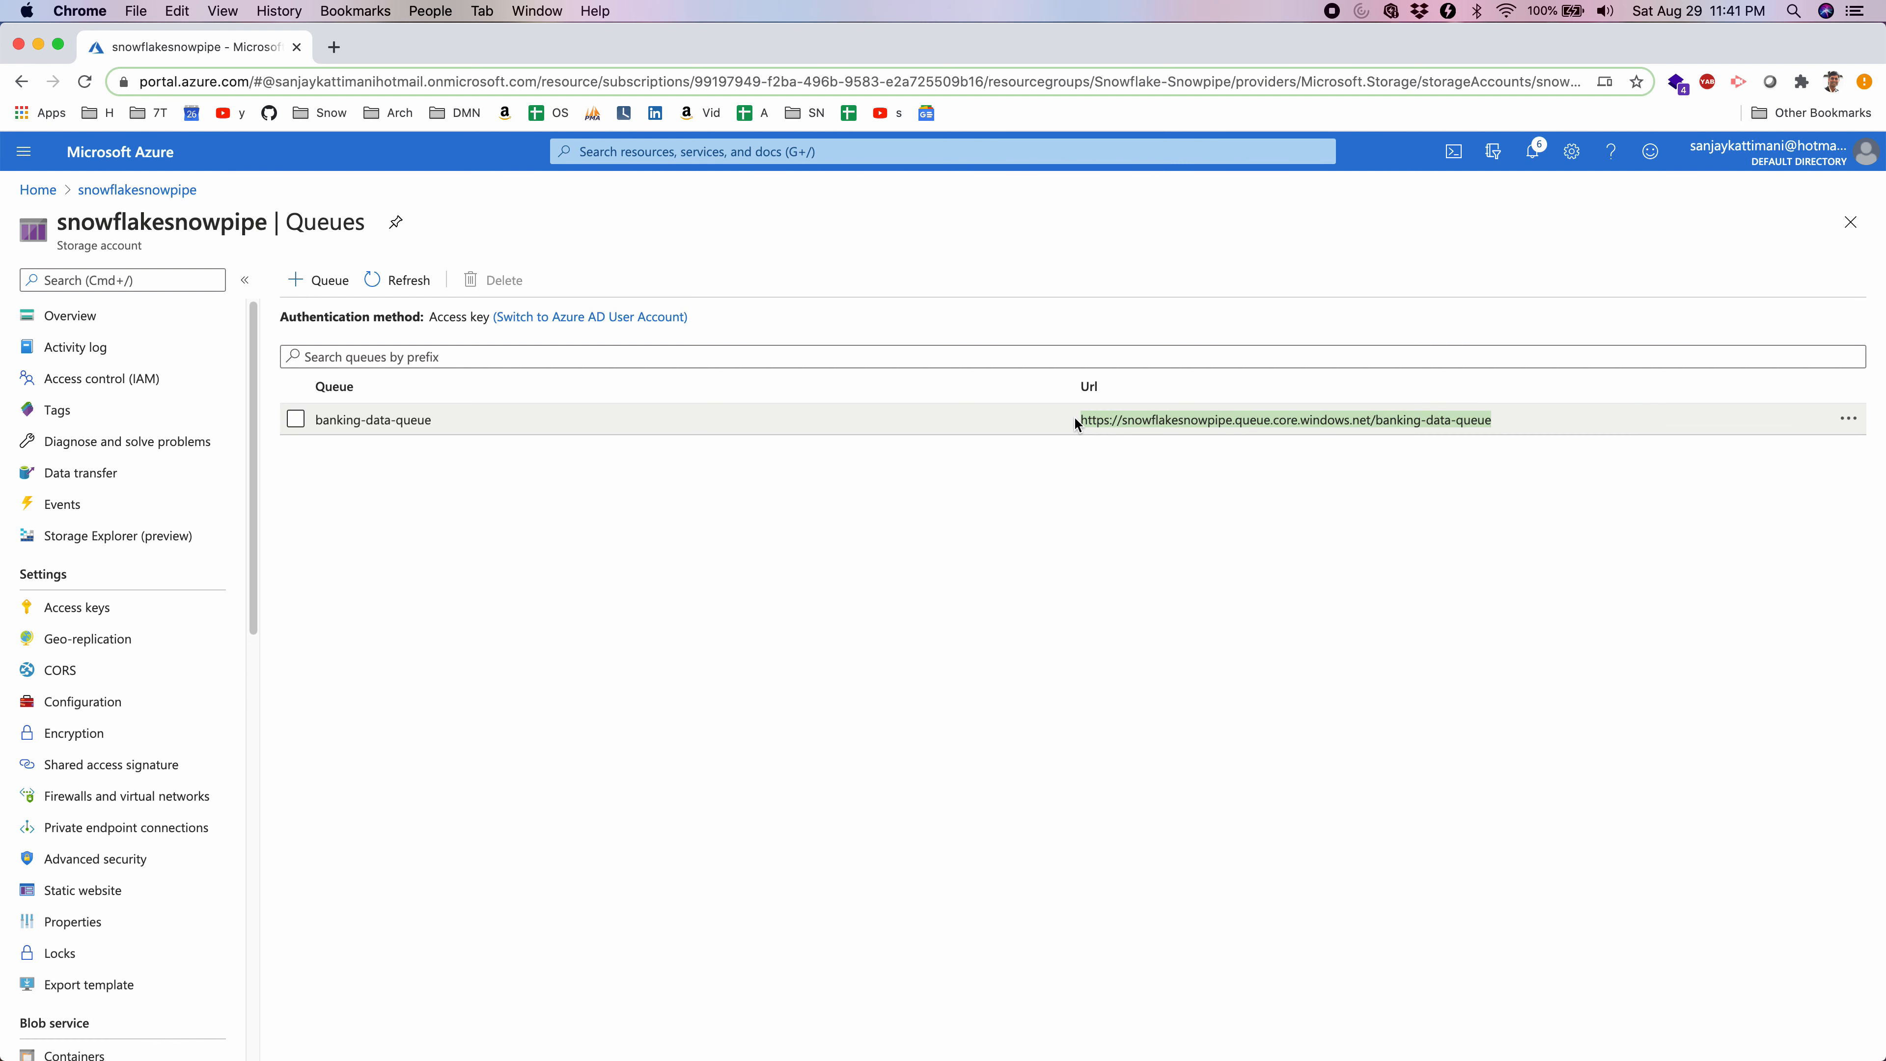
pyautogui.press('super+c')
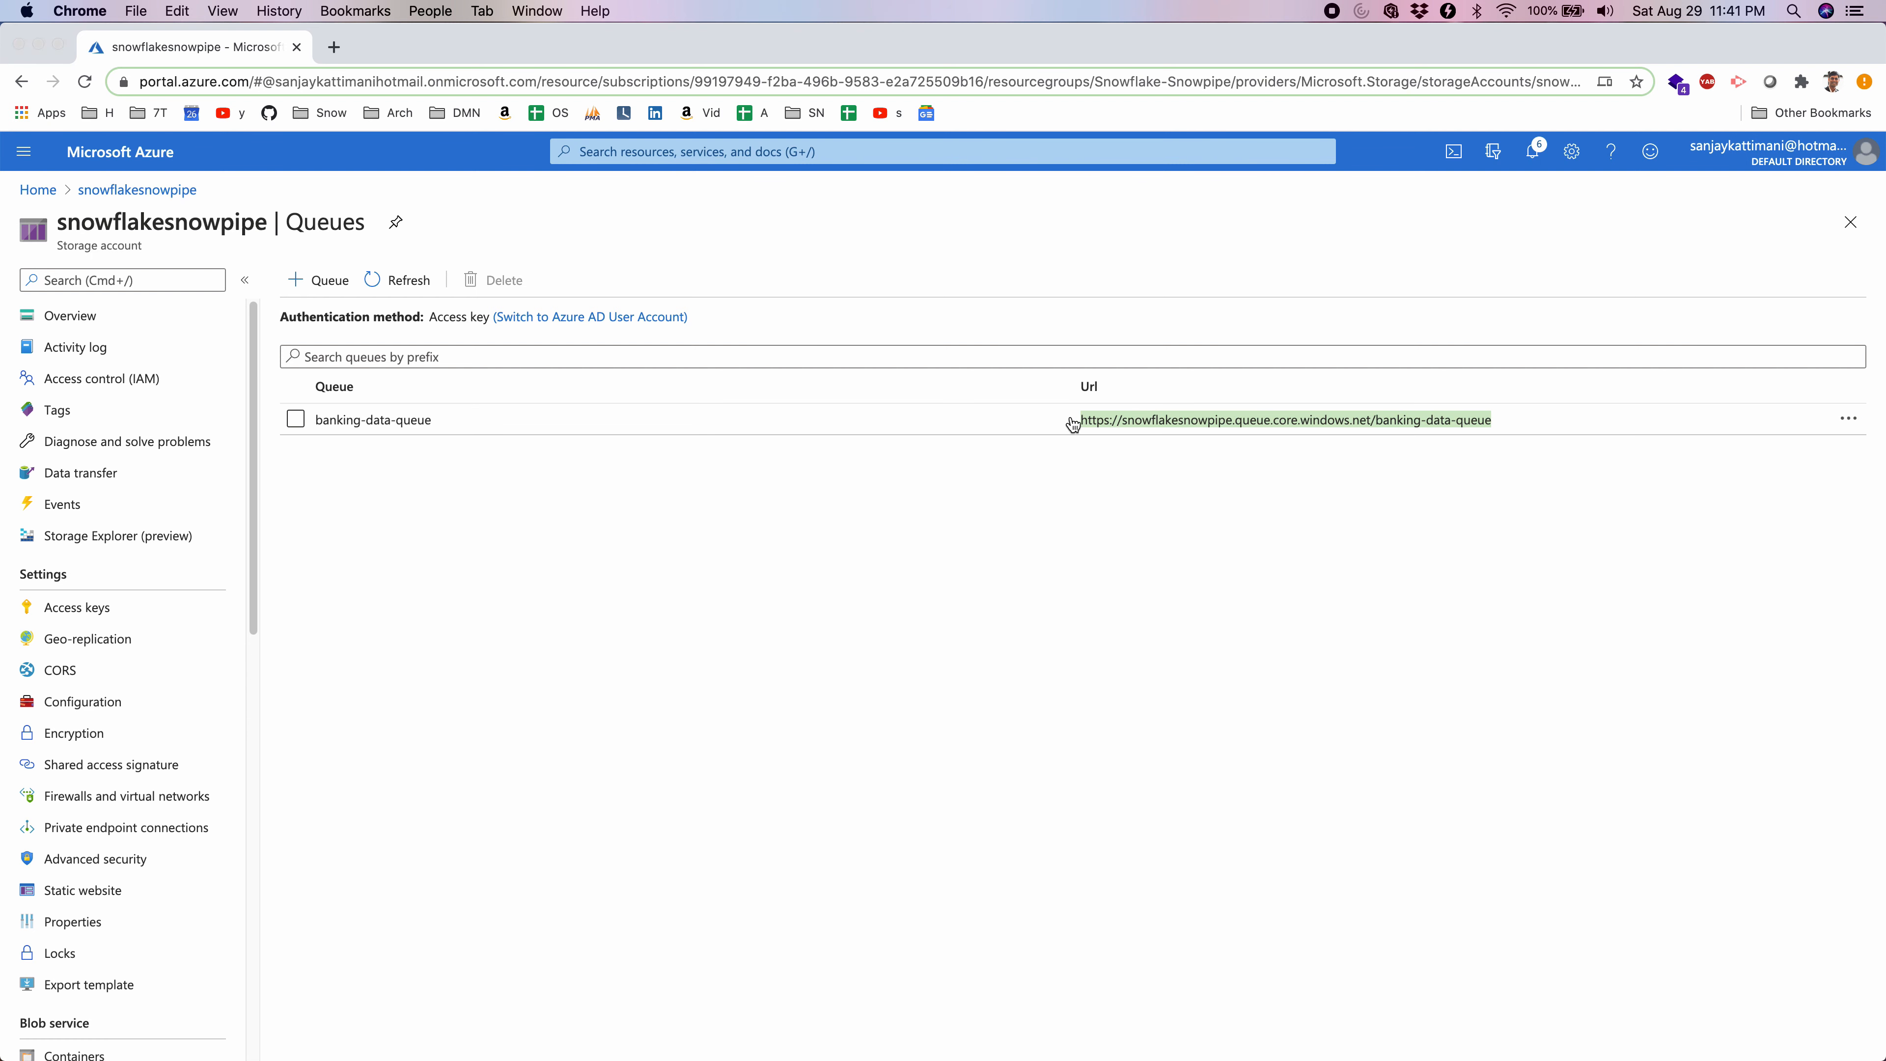
pyautogui.press('super+Tab')
pyautogui.press('super+v')
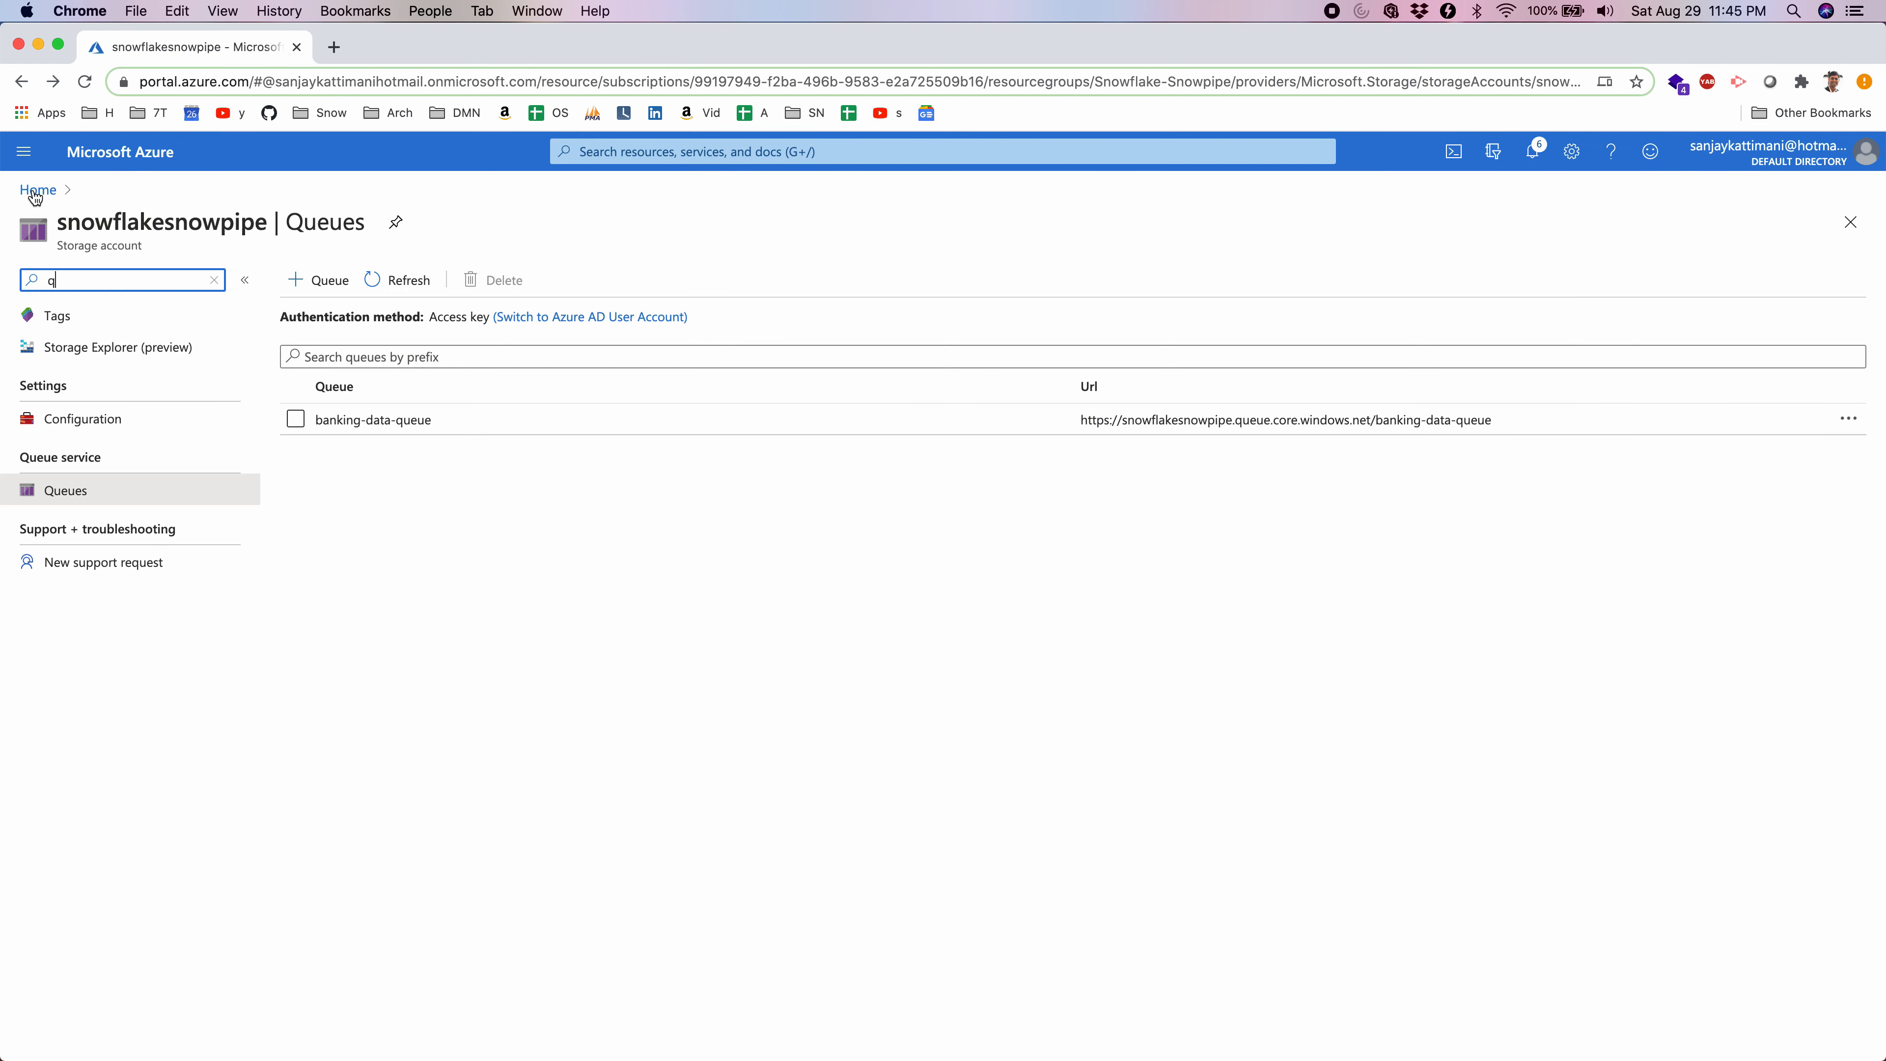
# Copy the tenant ID from the Azure Active Directory properties and paste it beside Azure active directory ID in the OneNote notes table.
pyautogui.click(30, 190)
pyautogui.click(546, 277)
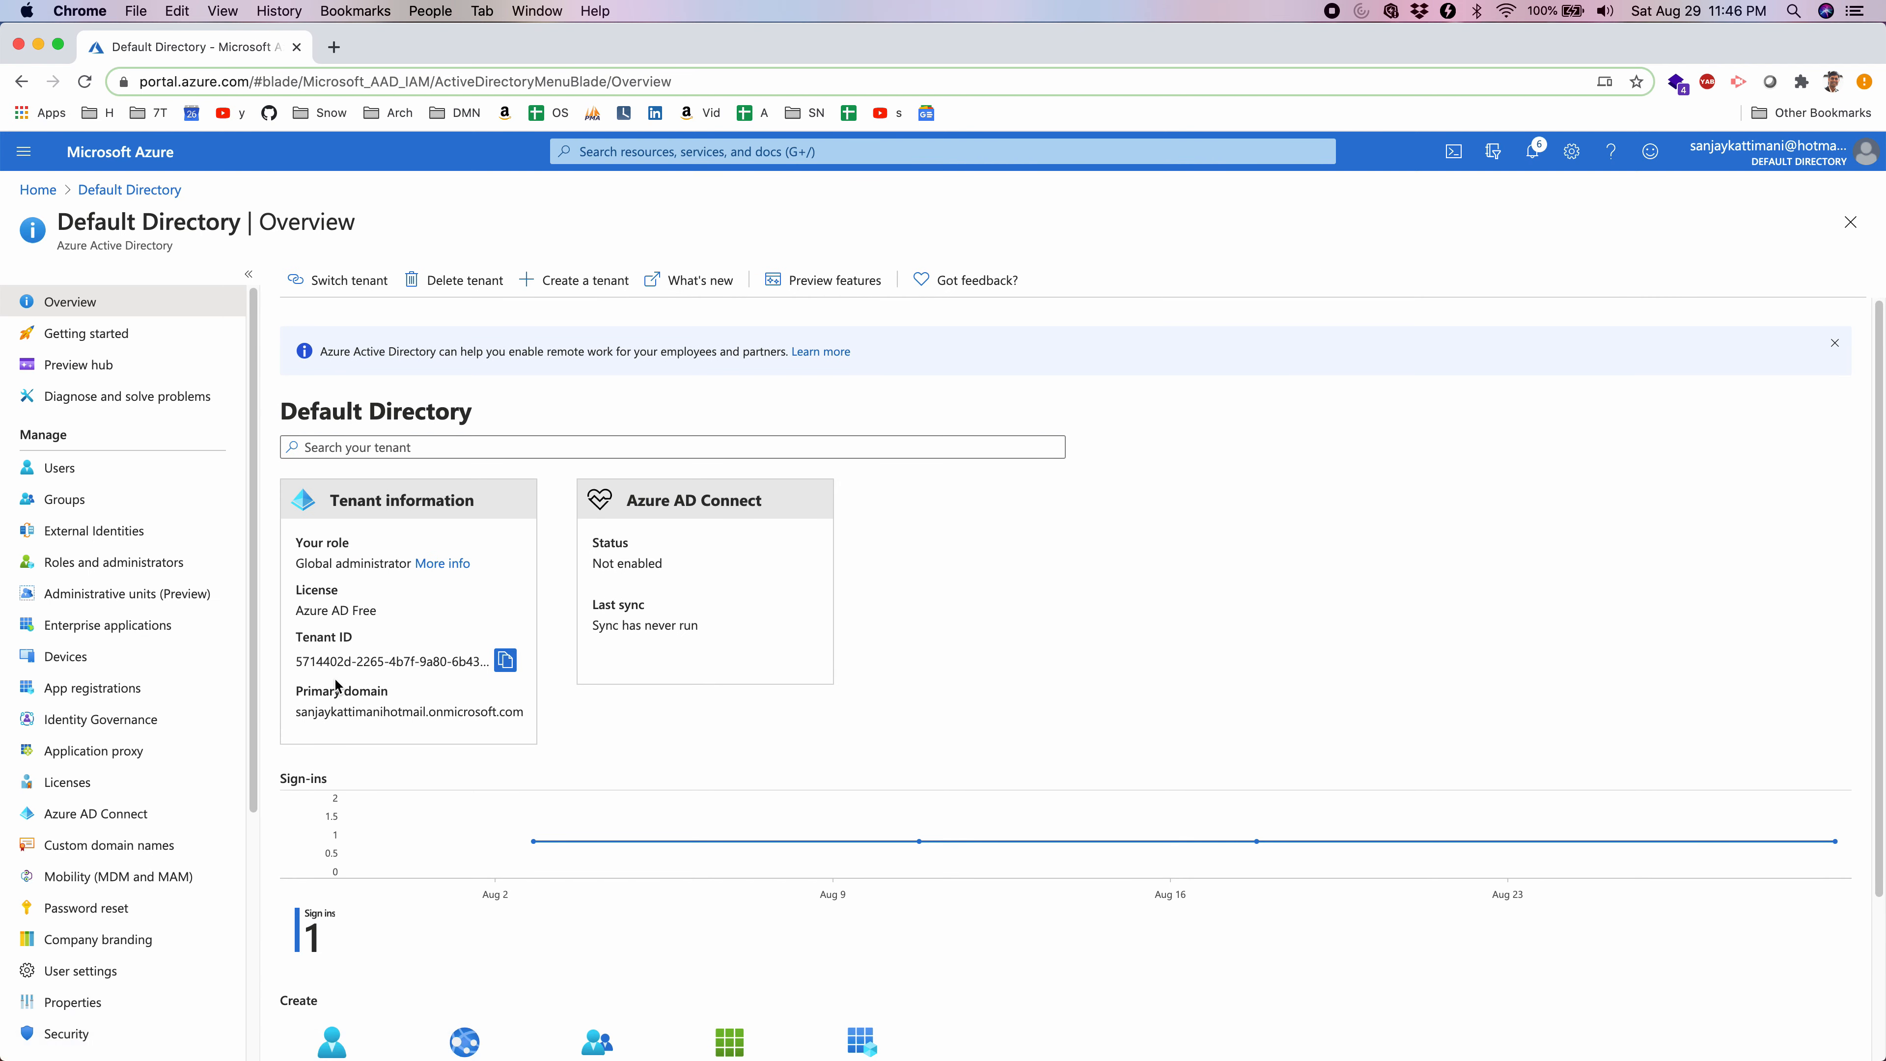
pyautogui.click(505, 659)
pyautogui.click(74, 1001)
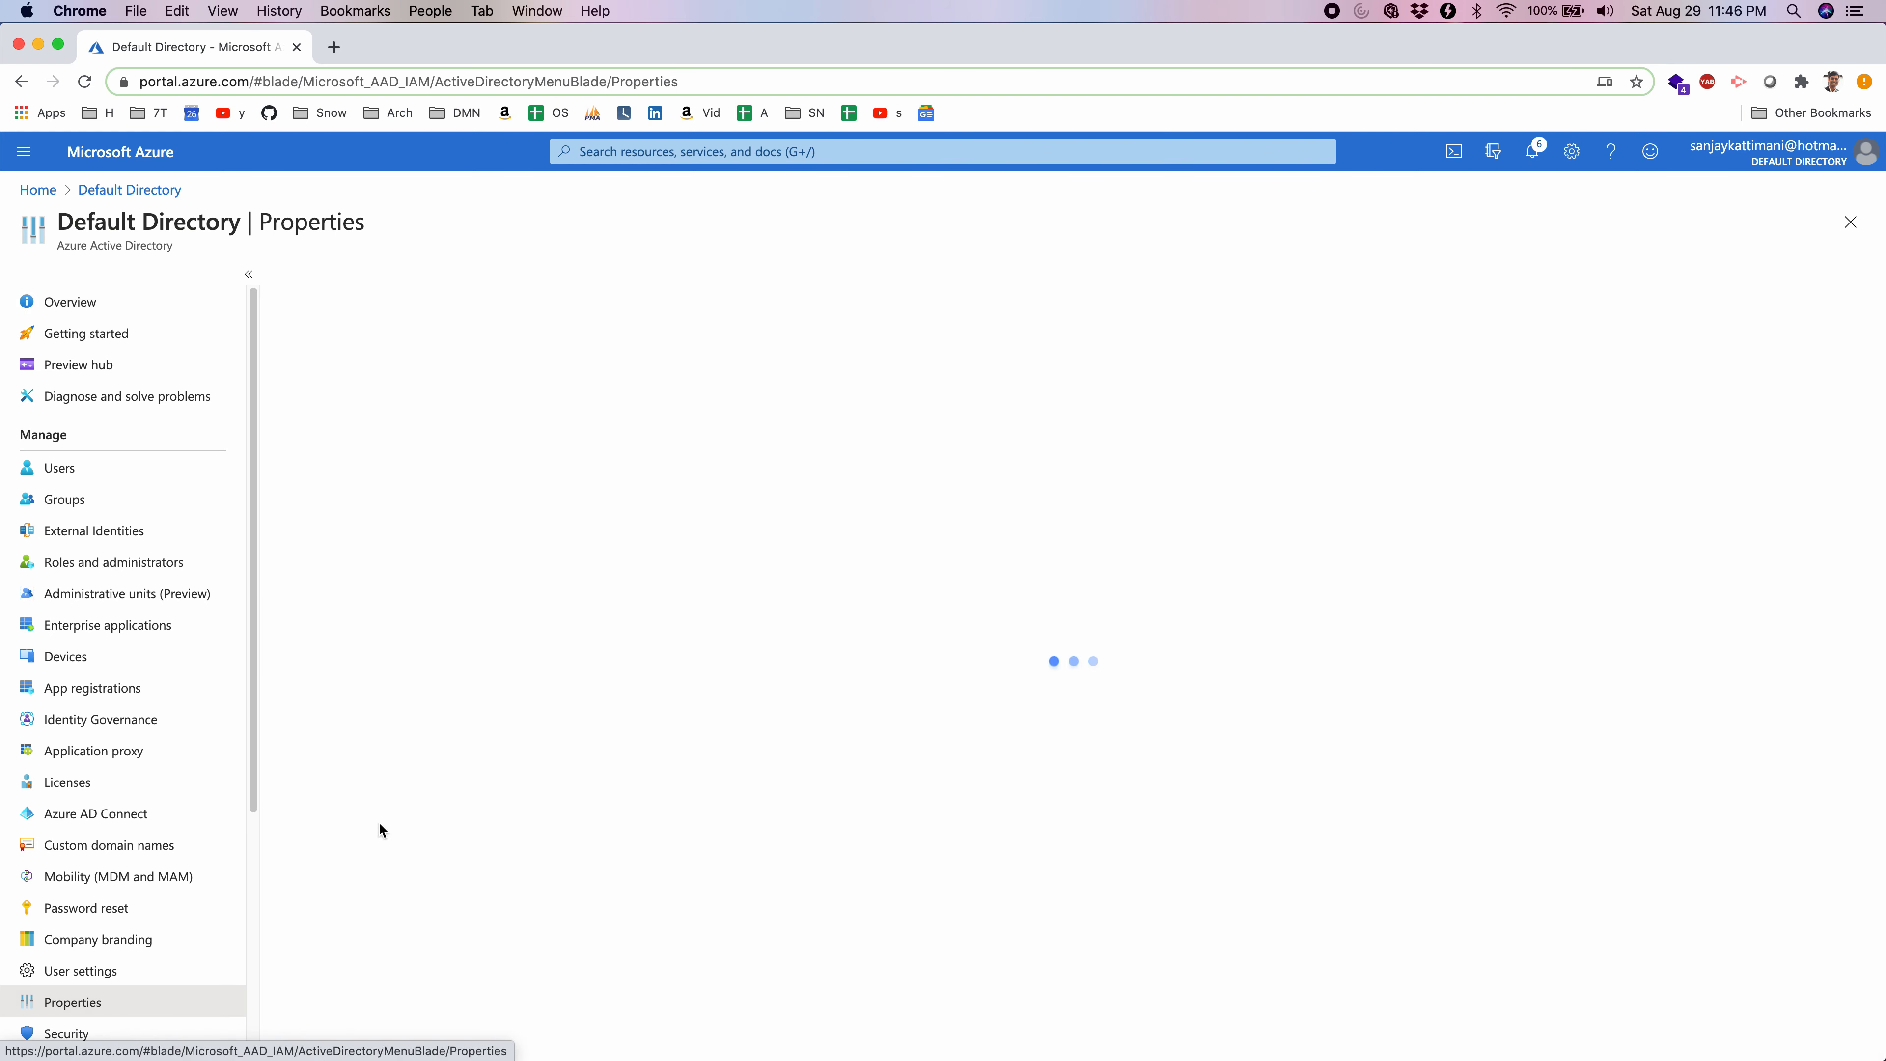
pyautogui.moveTo(303, 609); pyautogui.dragTo(474, 611)
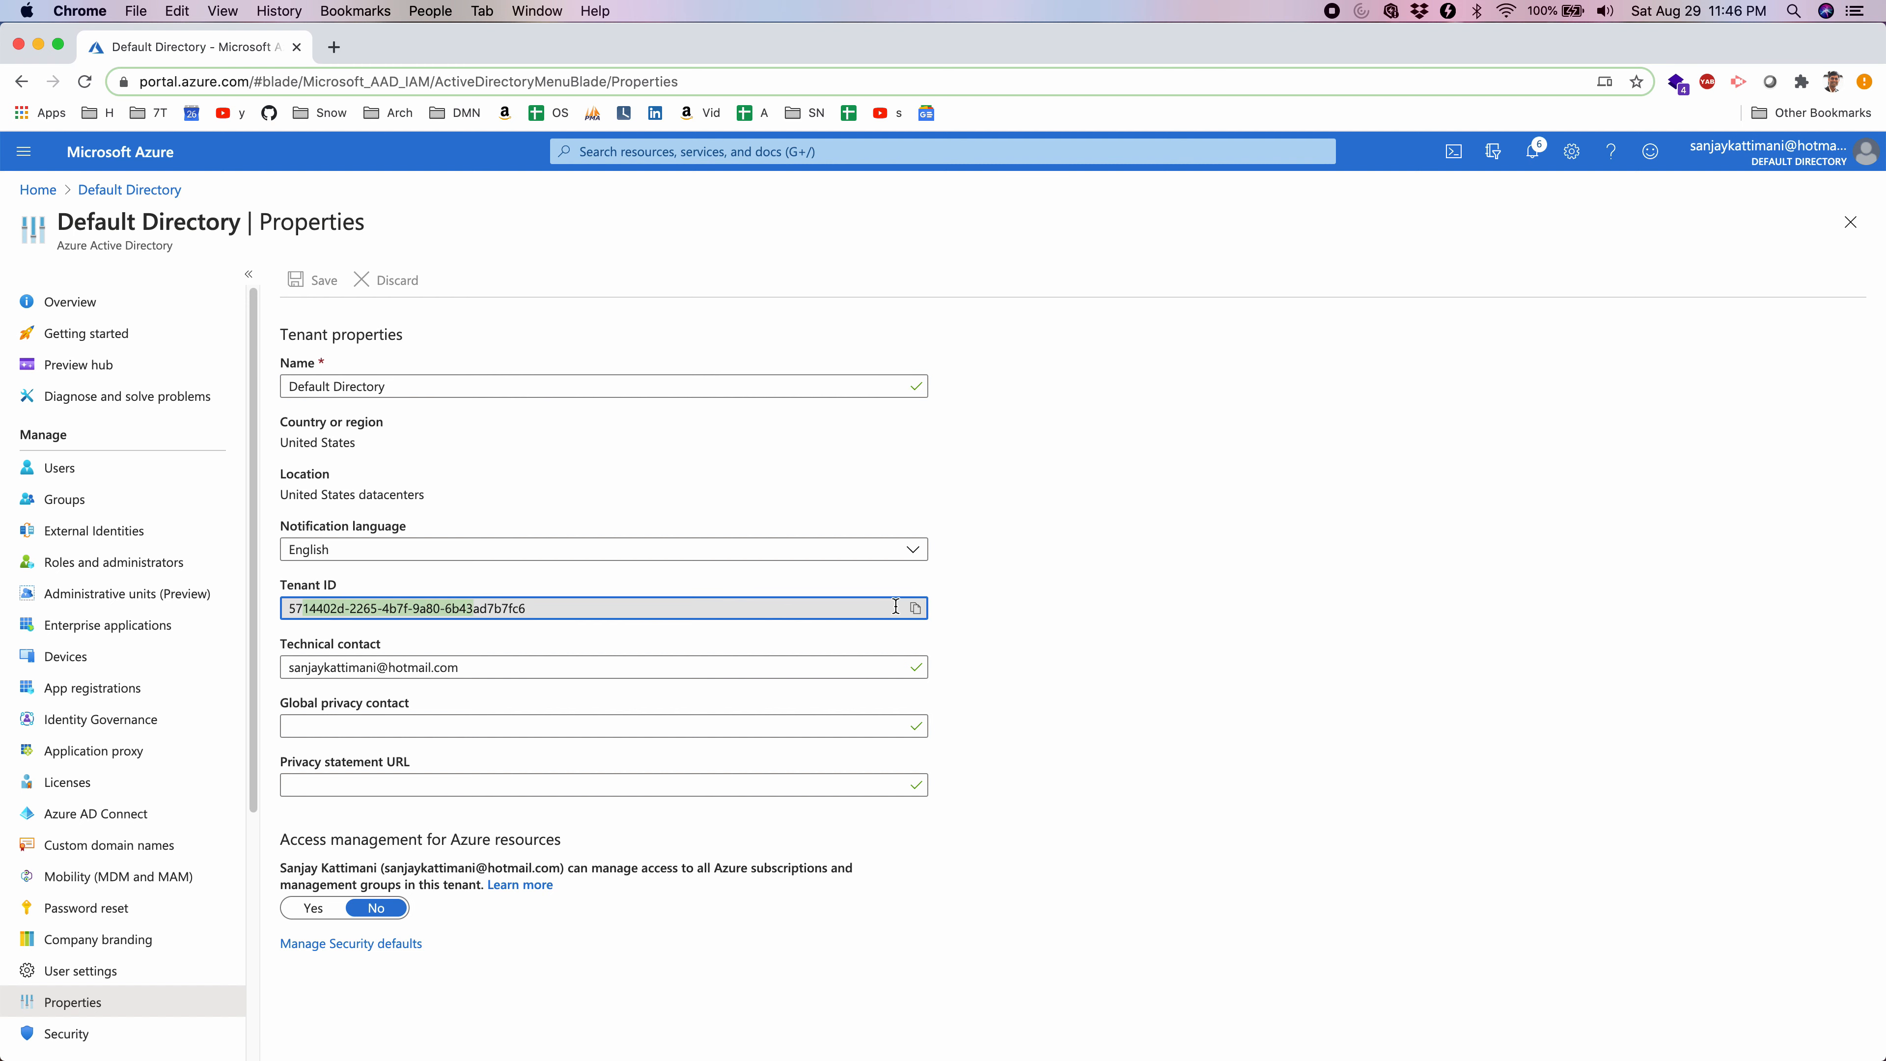
pyautogui.click(916, 608)
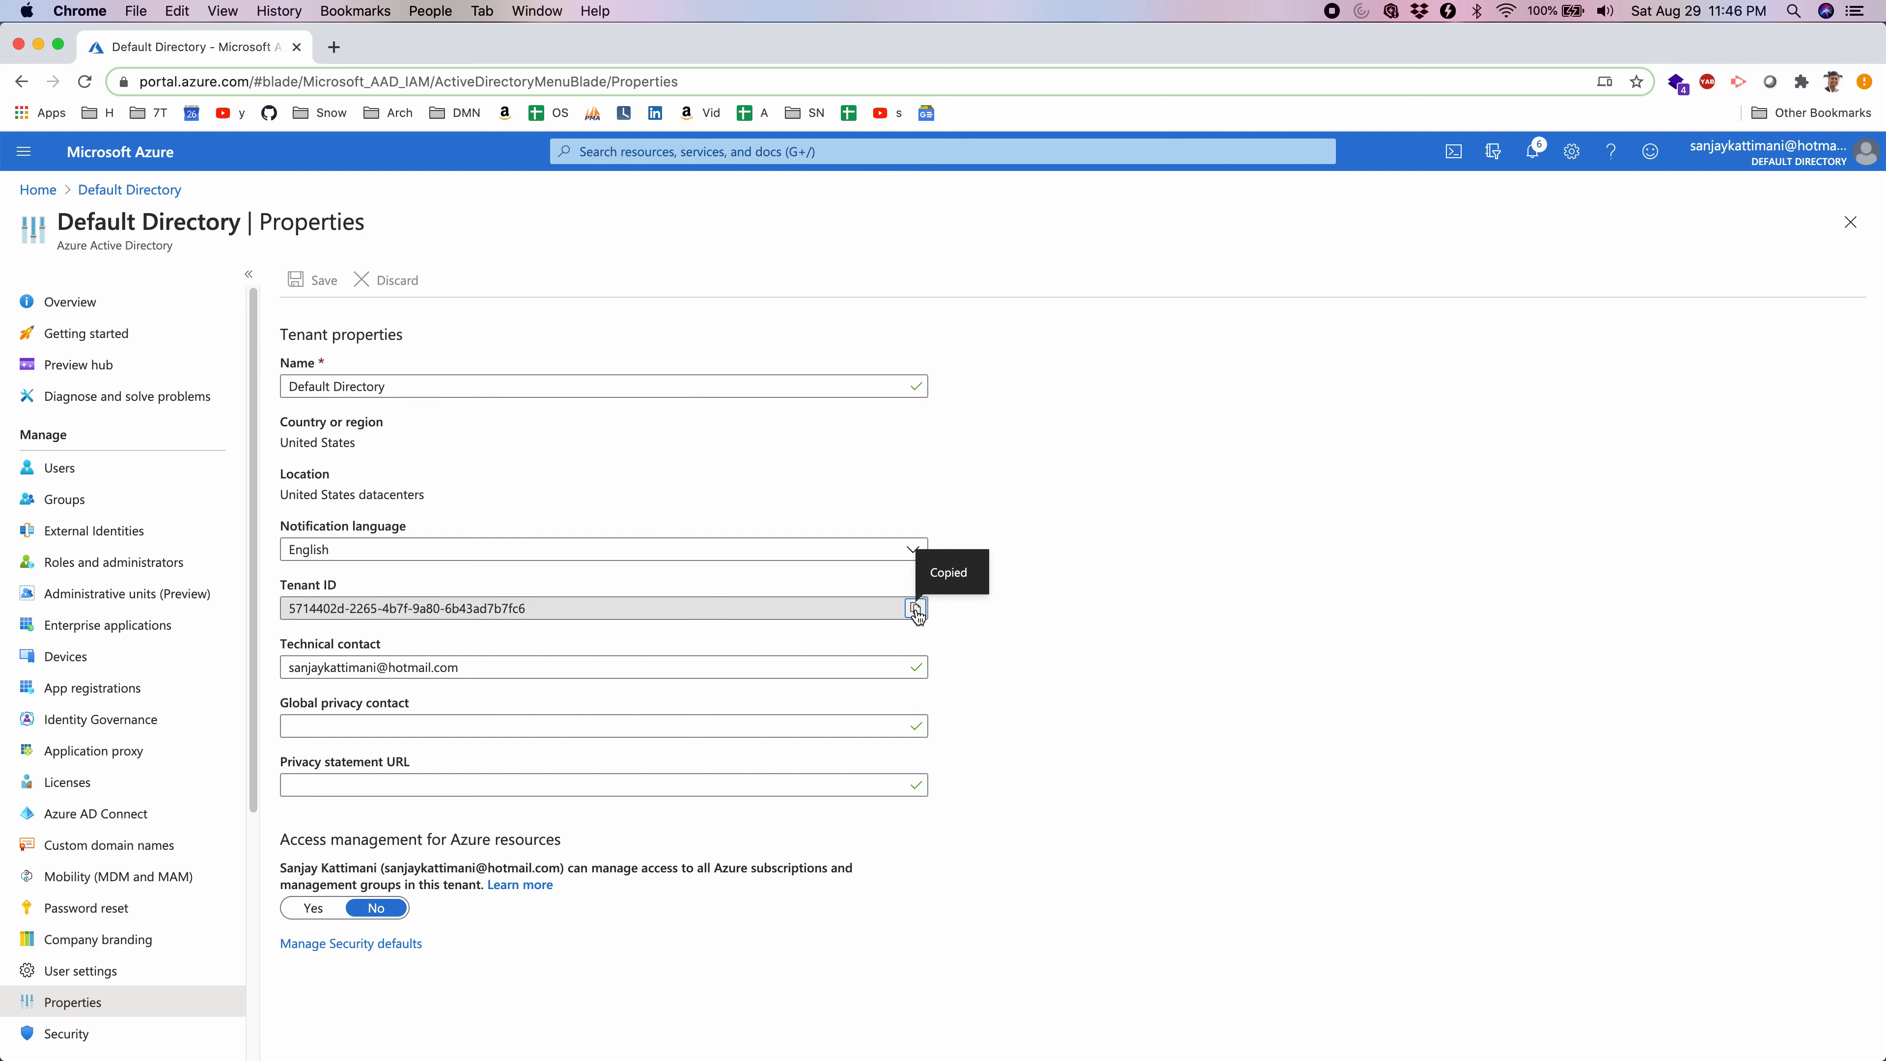
pyautogui.press('super+Tab')
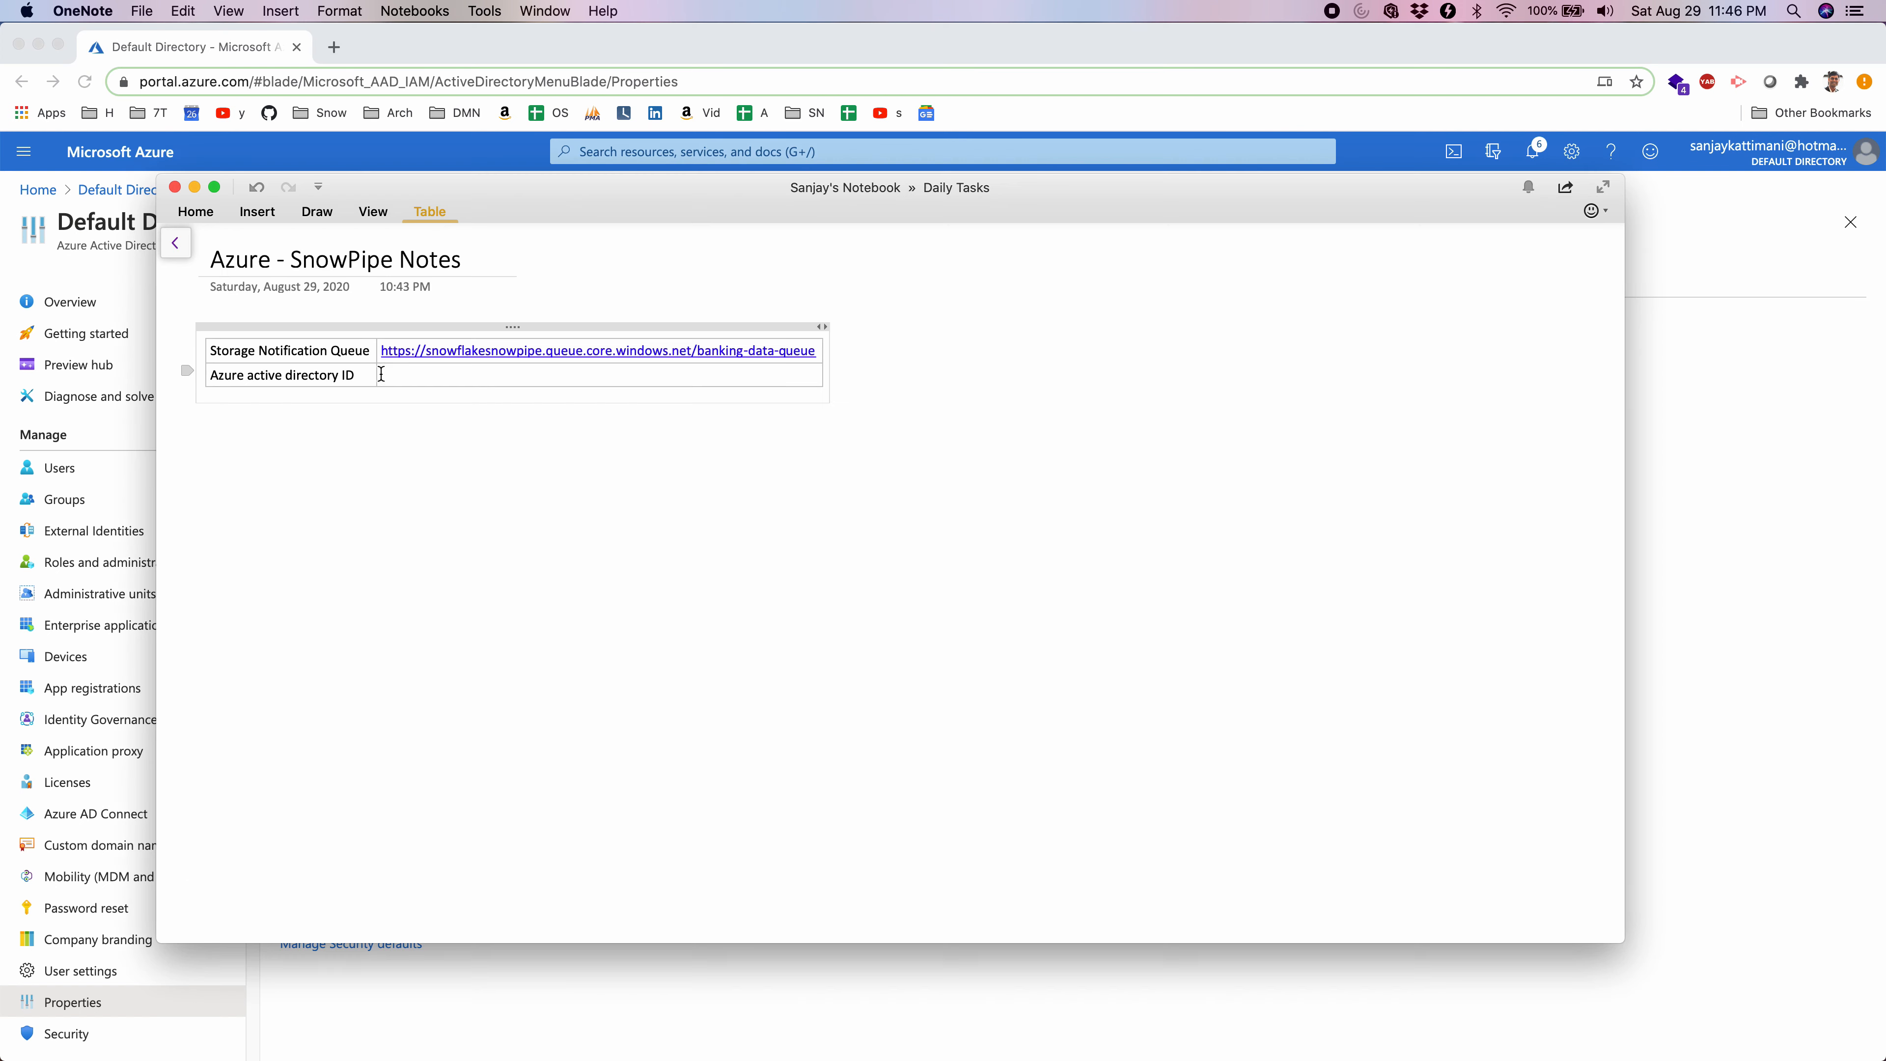
pyautogui.press('super+v')
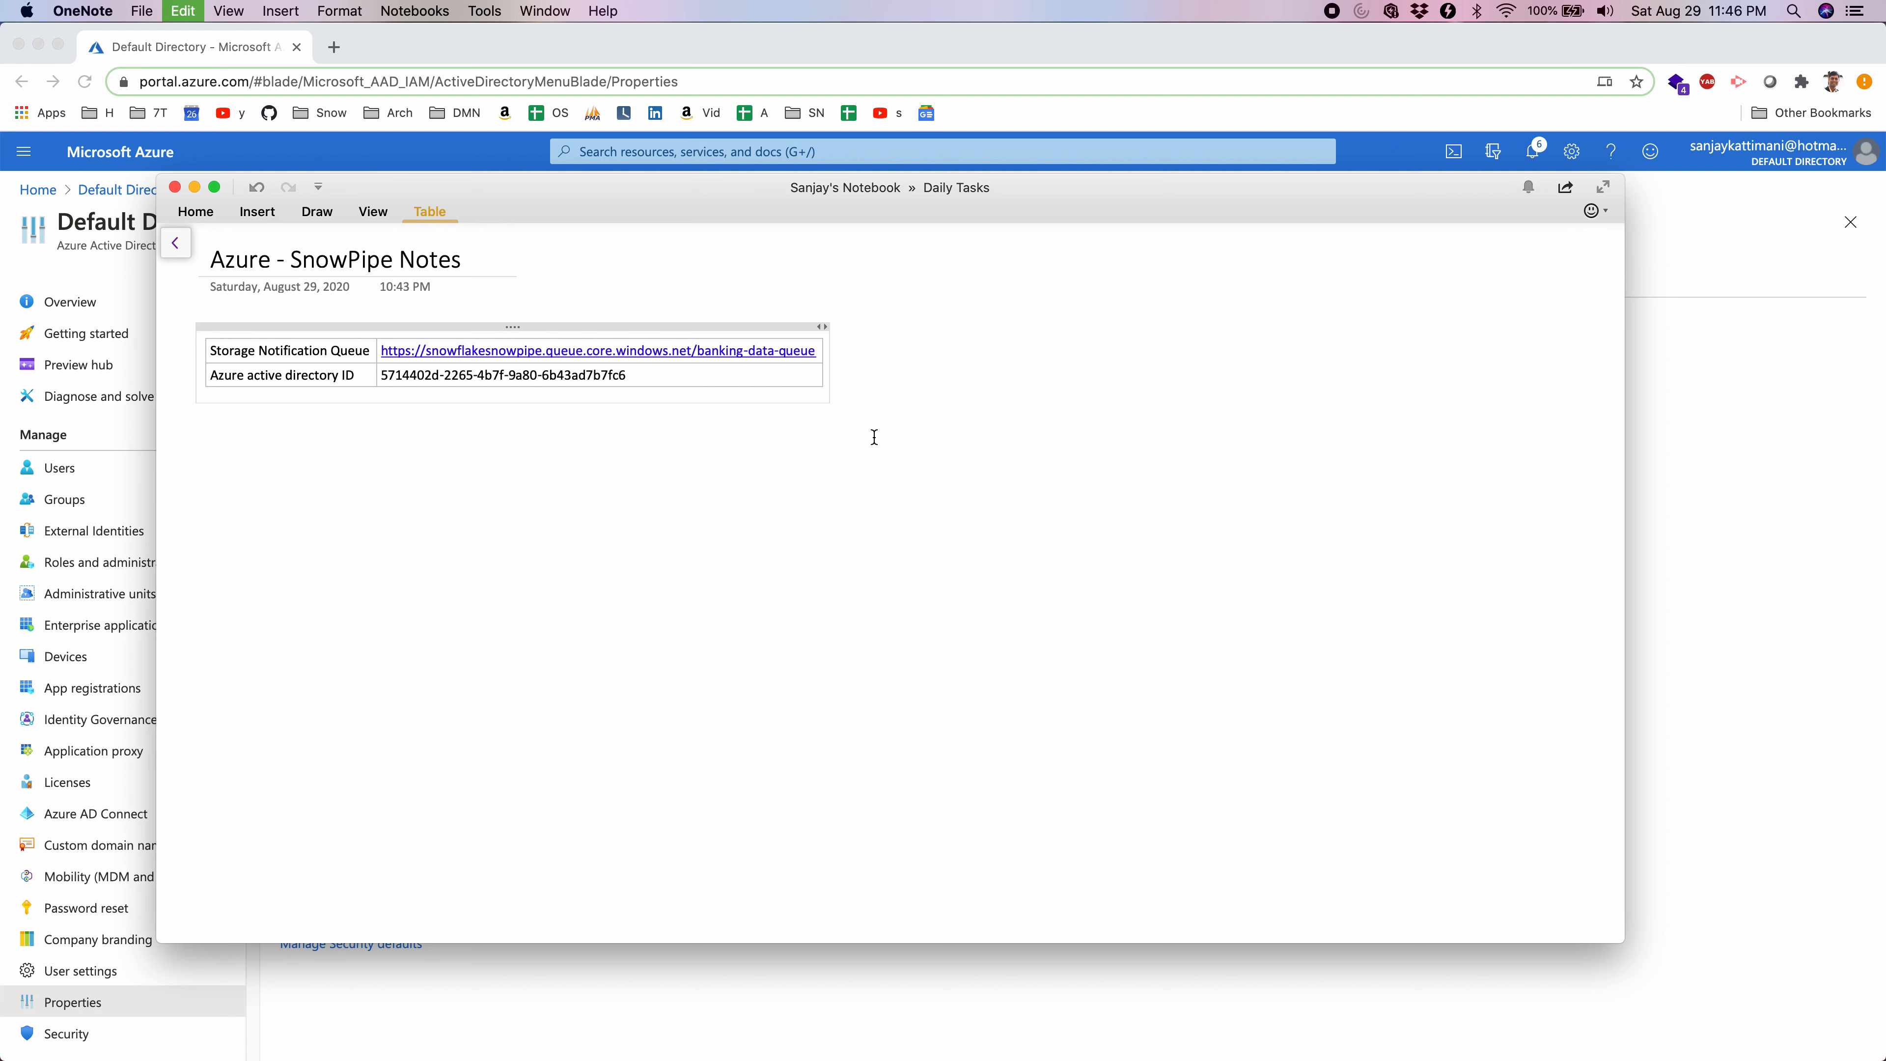